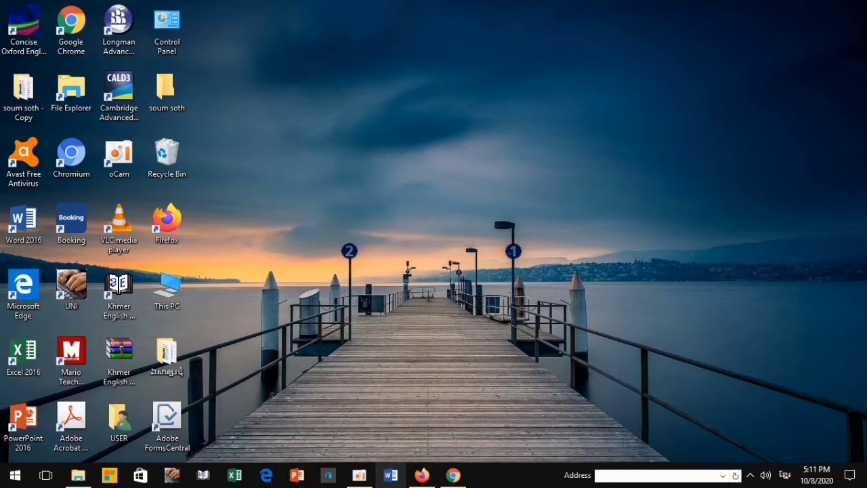
- Launch Word 2016 and create a new blank document
click(390, 475)
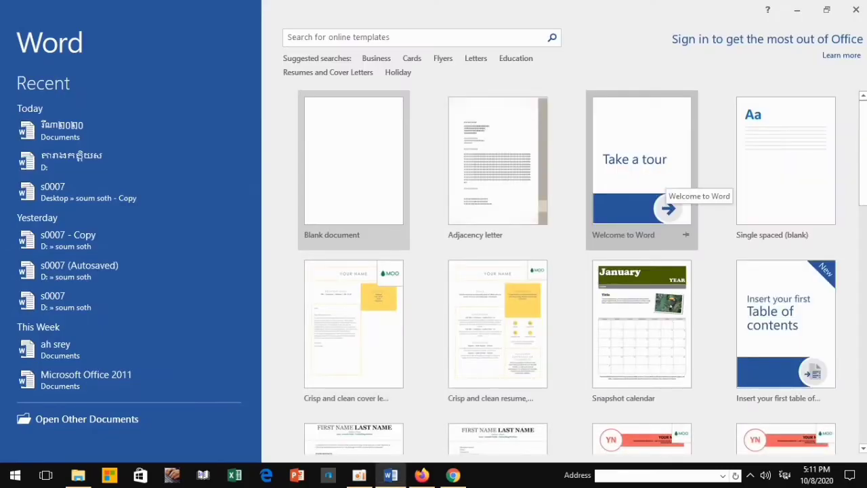
click(353, 161)
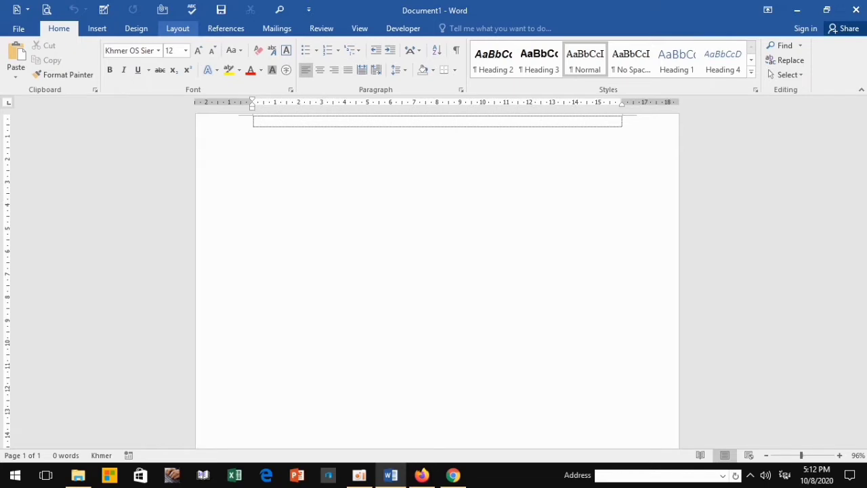
- Set the page size to A4 in landscape orientation
click(177, 27)
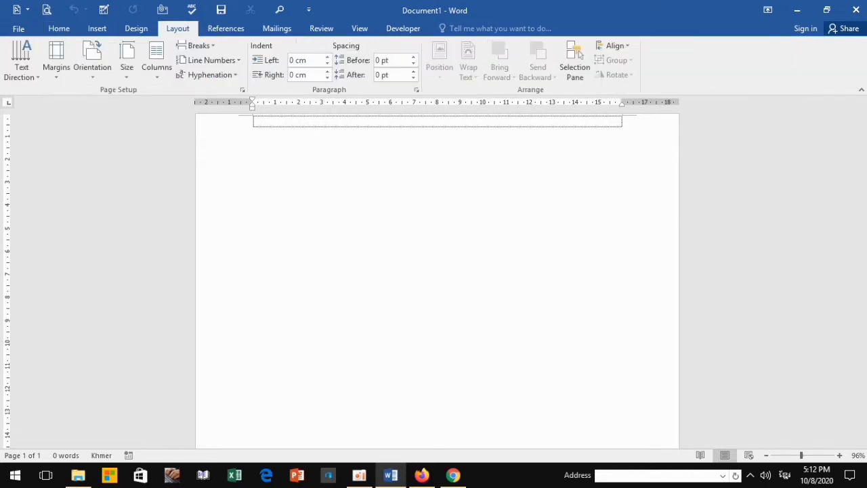
click(127, 62)
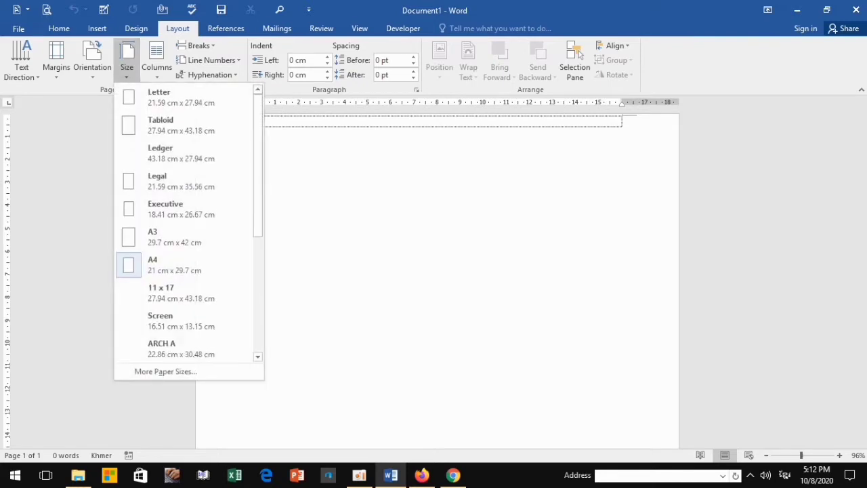
click(169, 262)
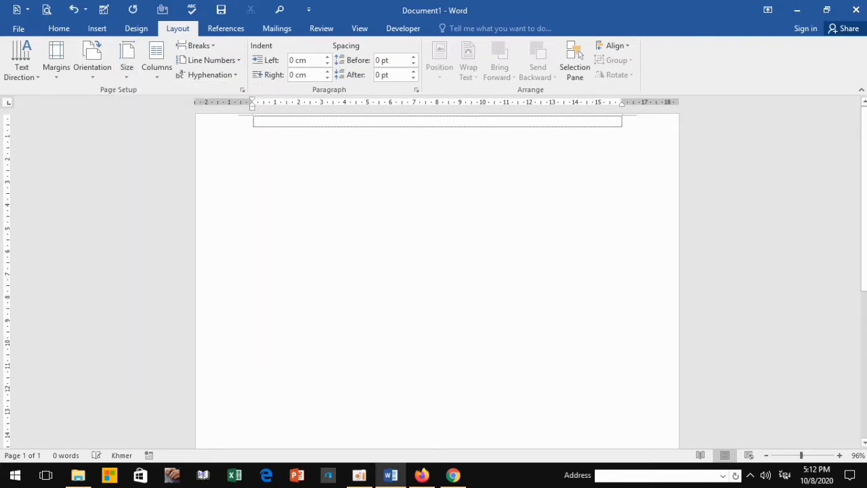
click(92, 64)
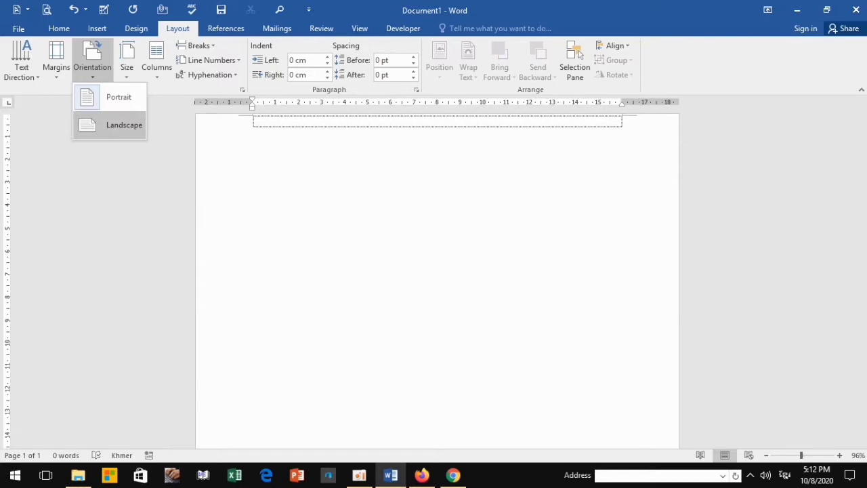
click(124, 124)
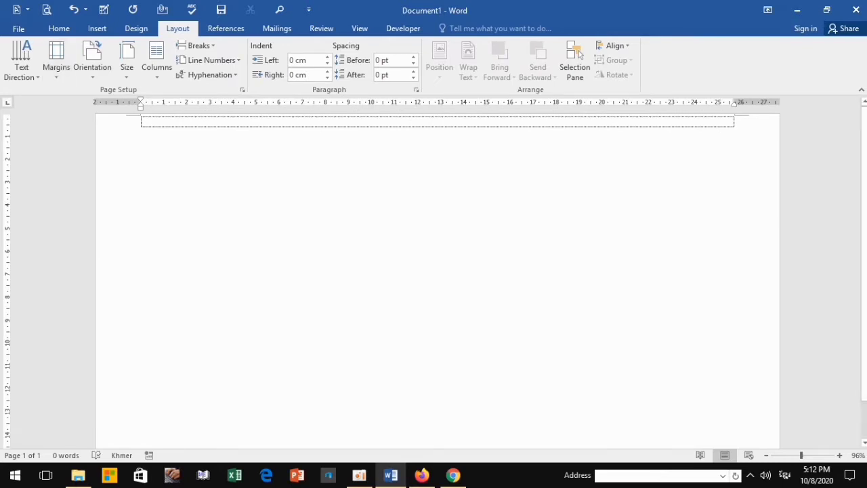
- Open the custom margin settings in Page Setup
click(56, 61)
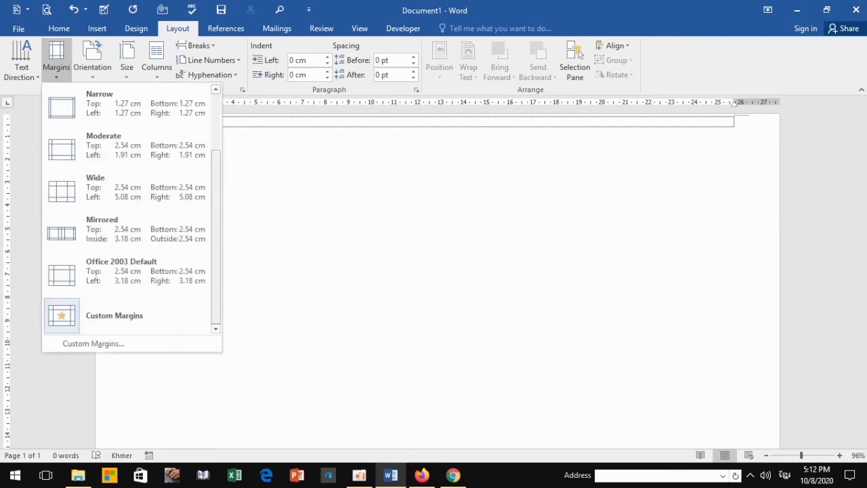
key(Escape)
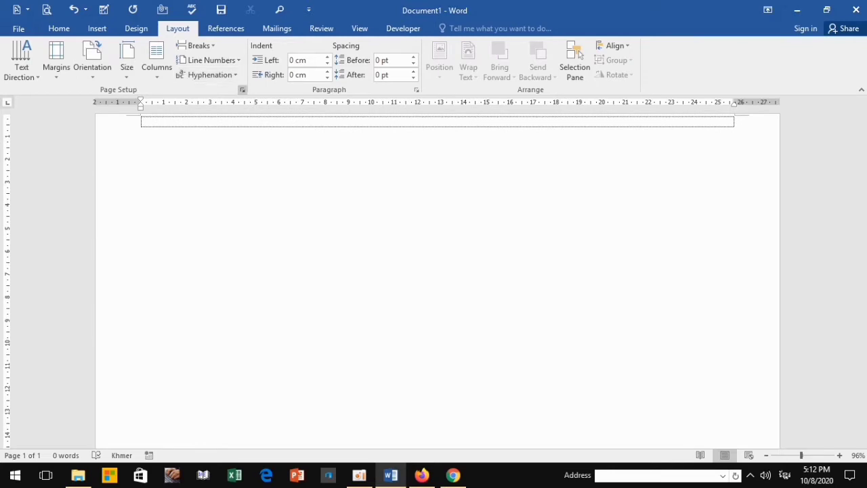
click(242, 89)
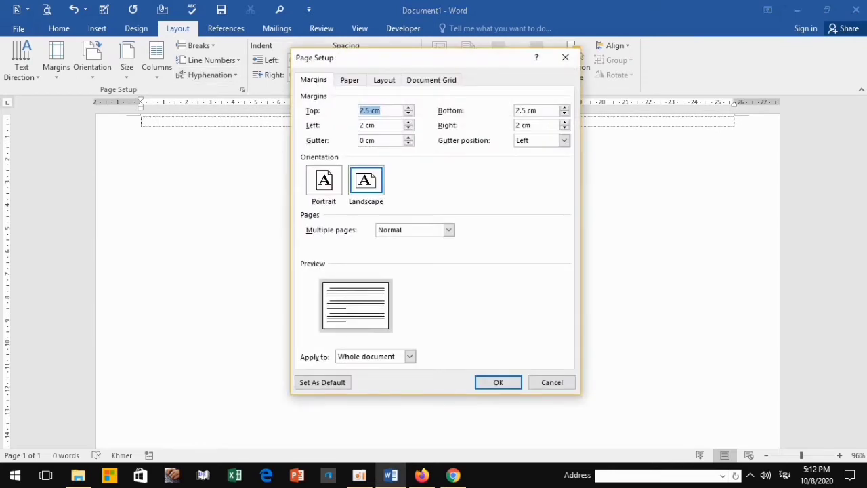
- Set the top, left, bottom and right margins all to 0.5 cm and apply
click(361, 110)
text(0)
key(shift+Home)
key(ctrl+c)
key(Tab)
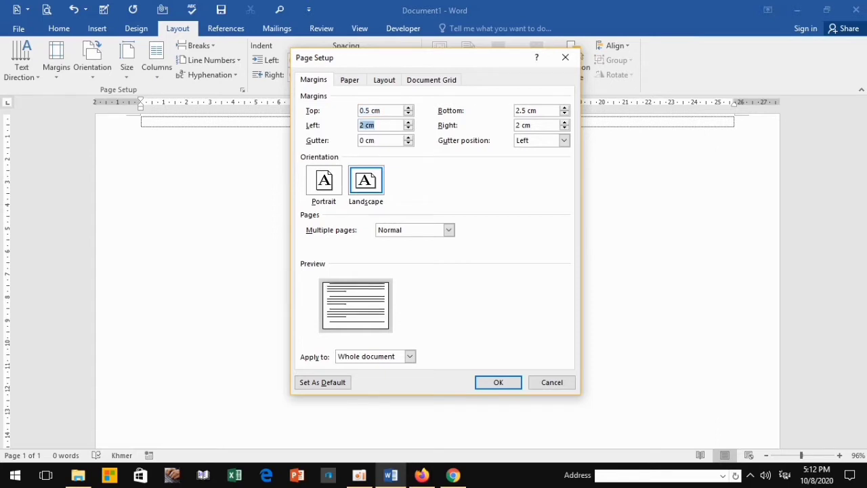
key(ctrl+v)
key(Tab)
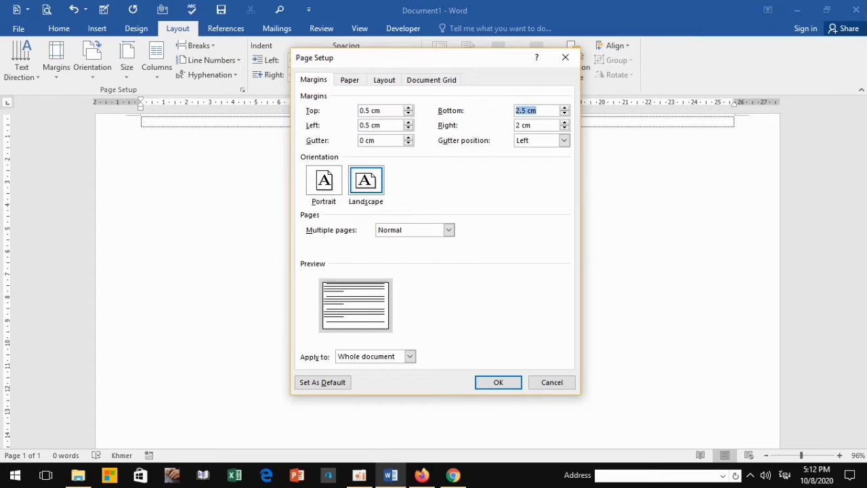
key(ctrl+v)
key(Tab)
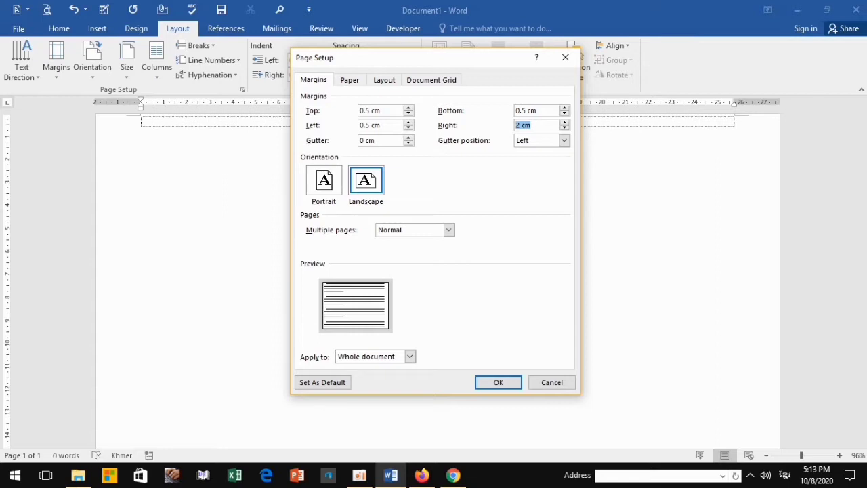
text(0.5 cm)
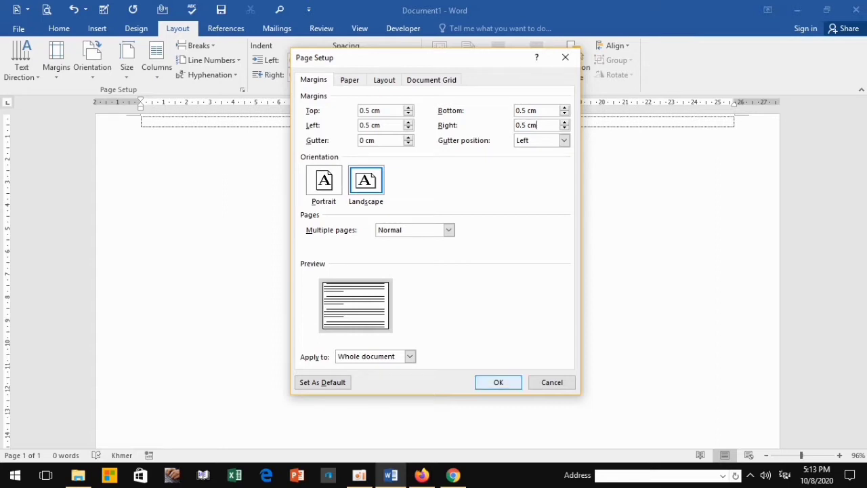
key(Return)
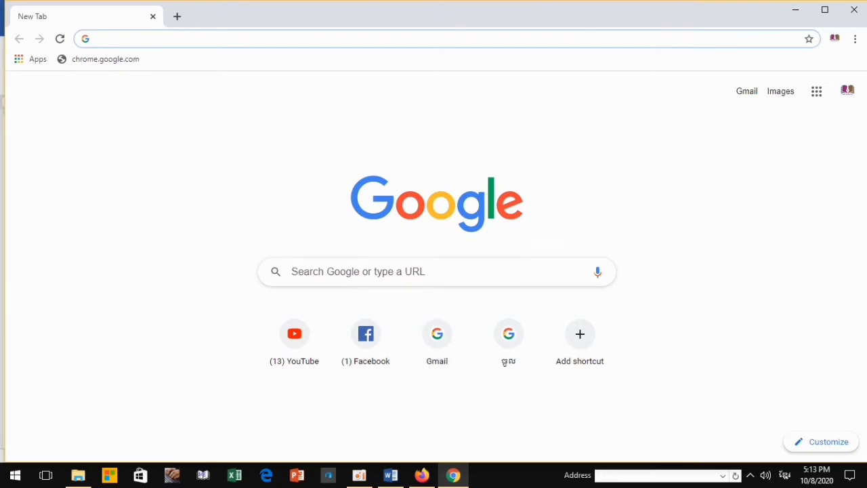
- Search Google for the Khmer word ស៊ុម (frame) and open the image results
click(420, 272)
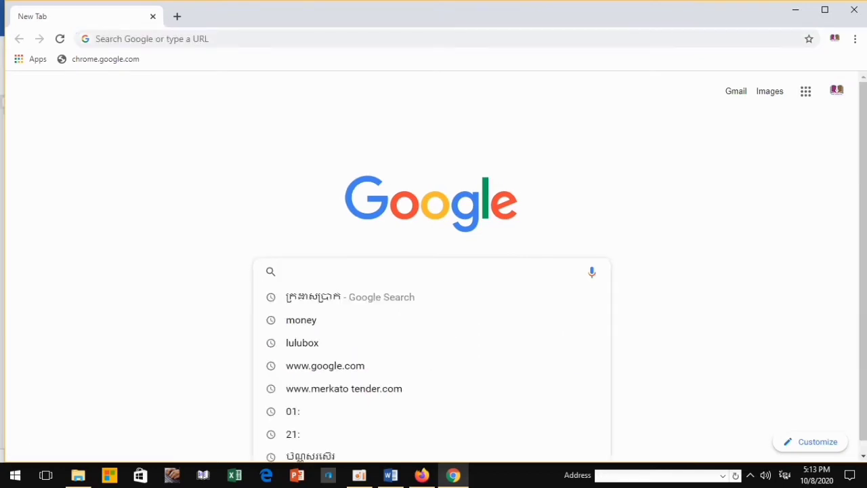
text(សម)
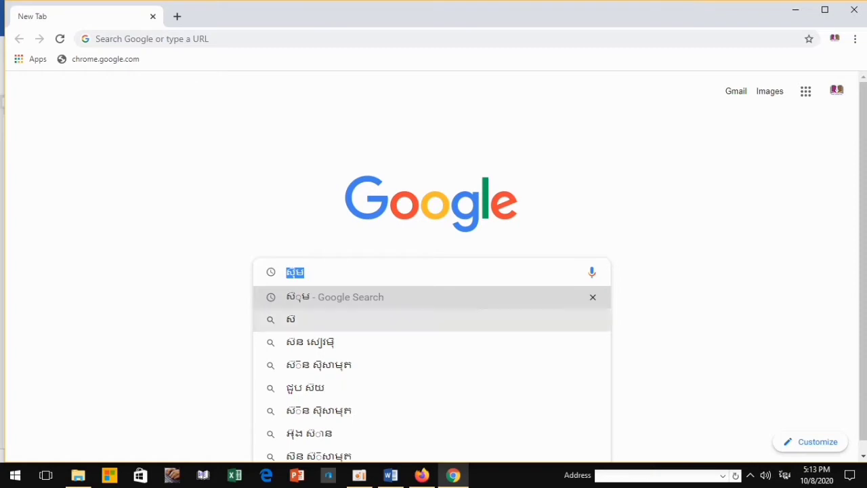
key(Return)
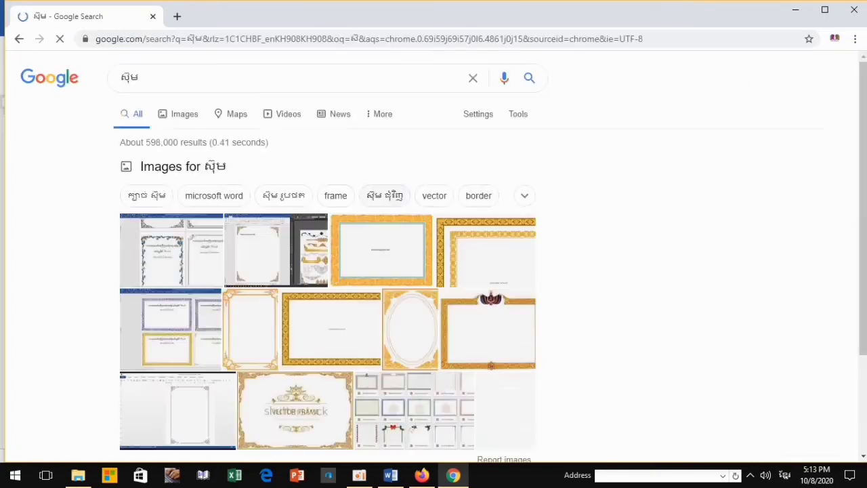
scroll(328, 271, down, 1)
scroll(328, 271, down, 1)
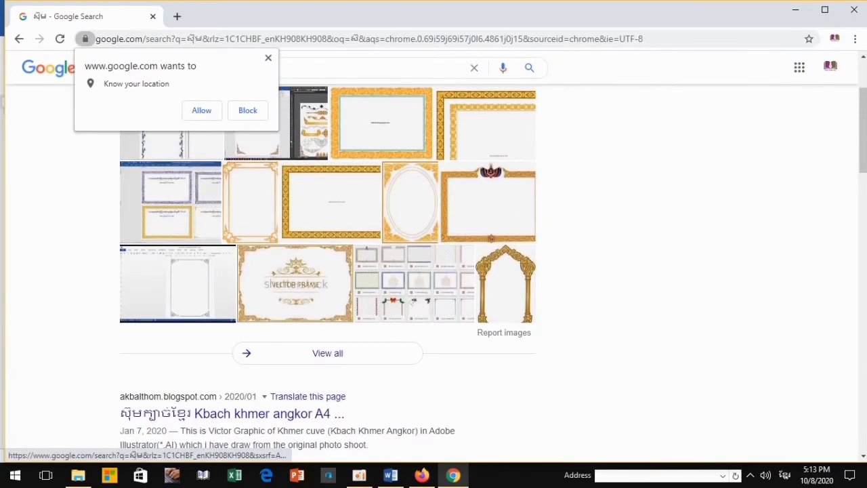
scroll(327, 271, up, 2)
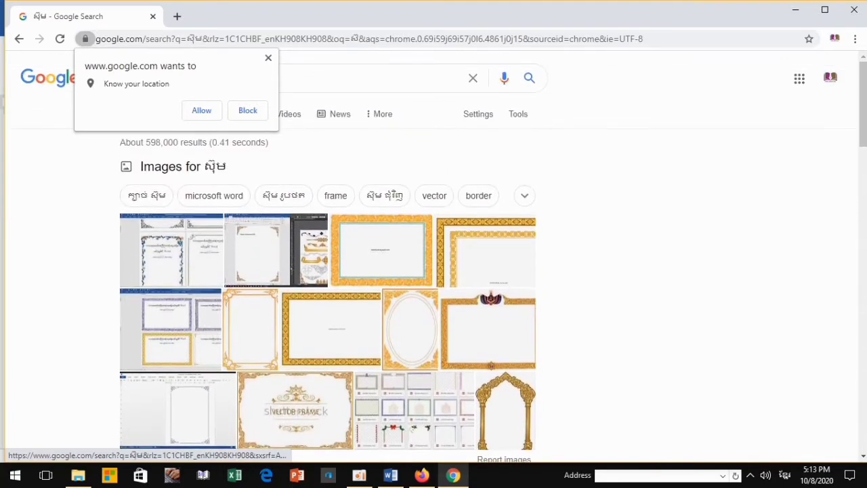
click(331, 328)
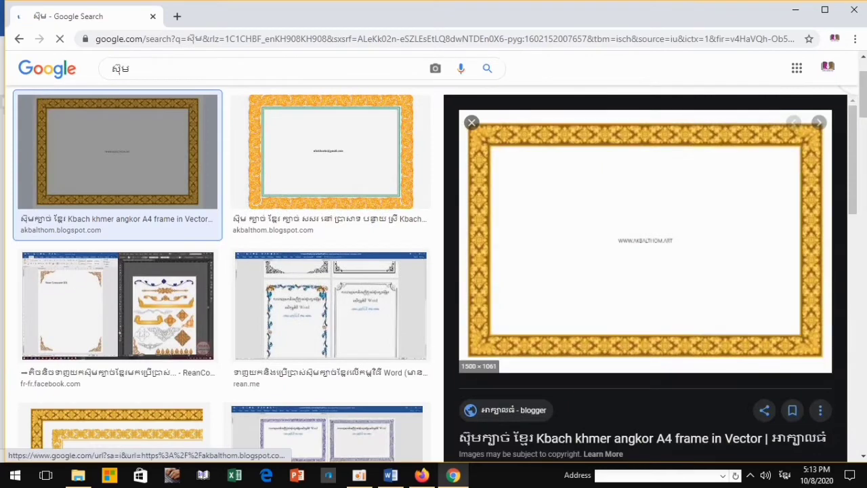
- Save the orange patterned frame image as Kbach Khmer Frame 2.jpg and minimize Chrome
right_click(619, 209)
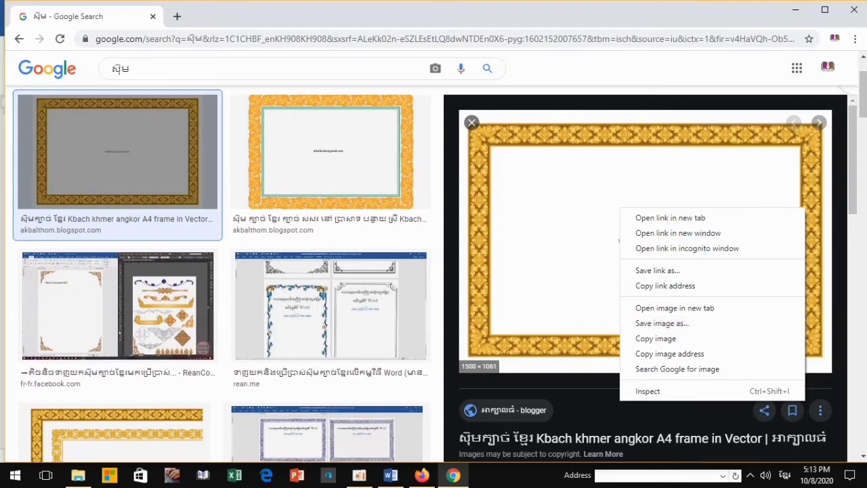
scroll(50, 193, down, 3)
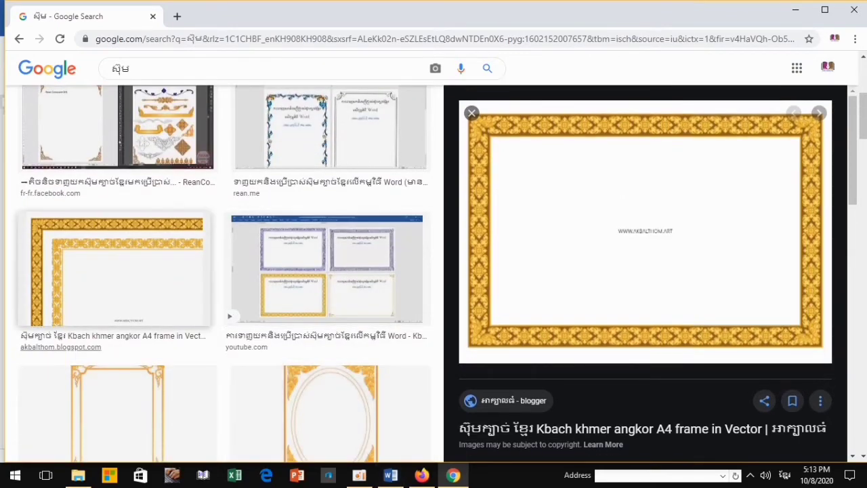
scroll(50, 193, up, 4)
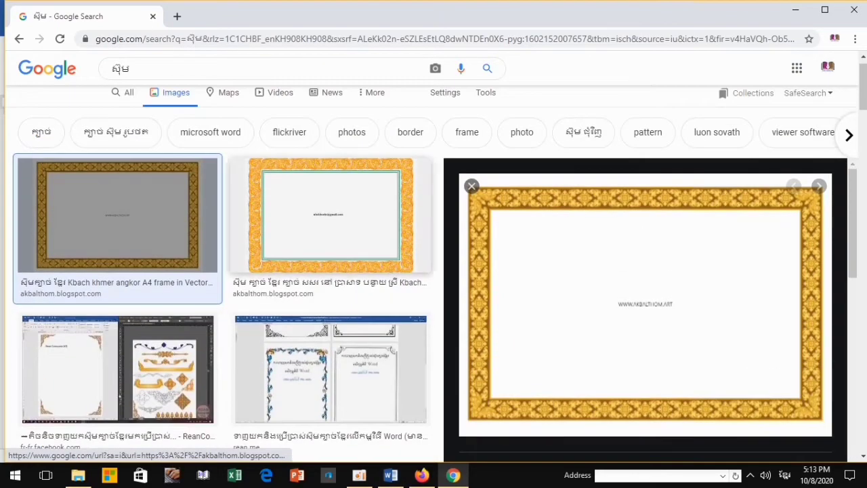
click(330, 215)
right_click(642, 238)
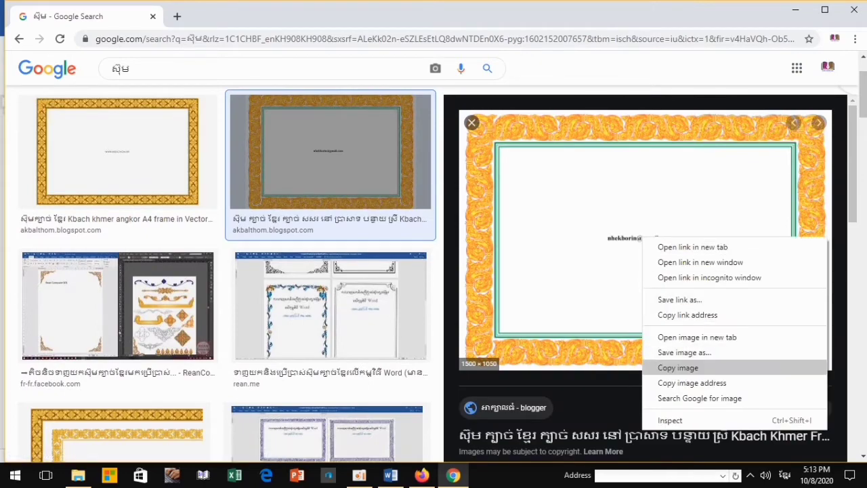
click(685, 352)
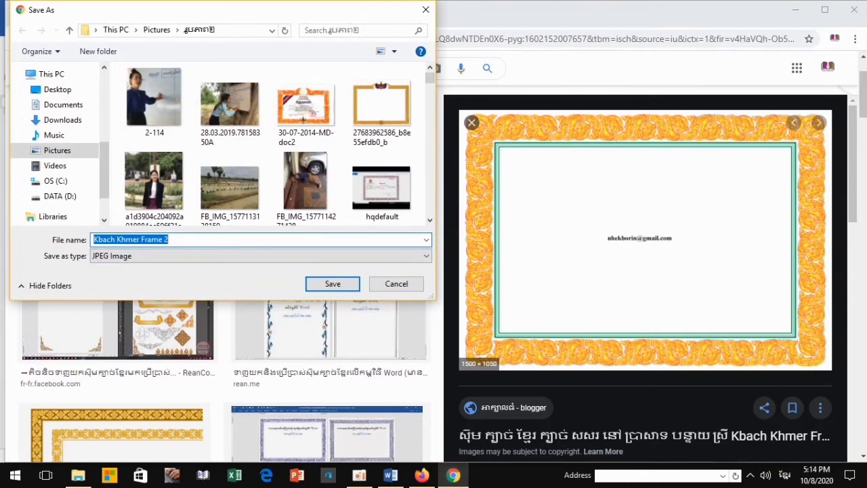
key(Return)
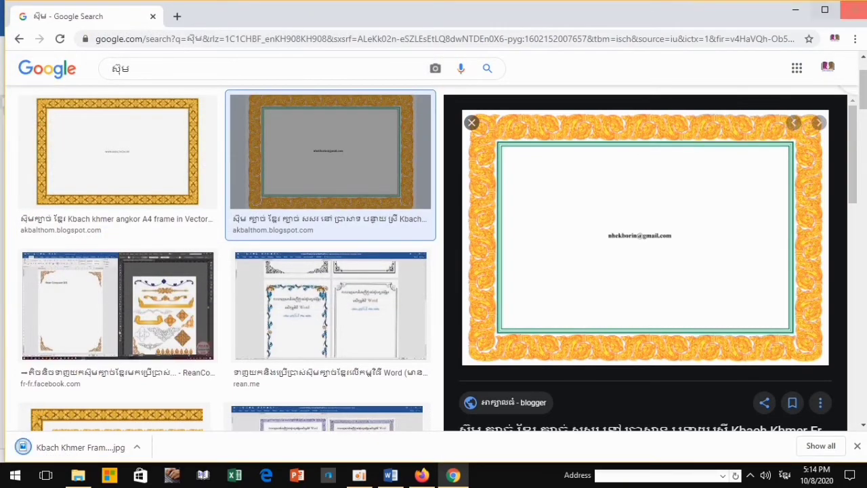
click(796, 10)
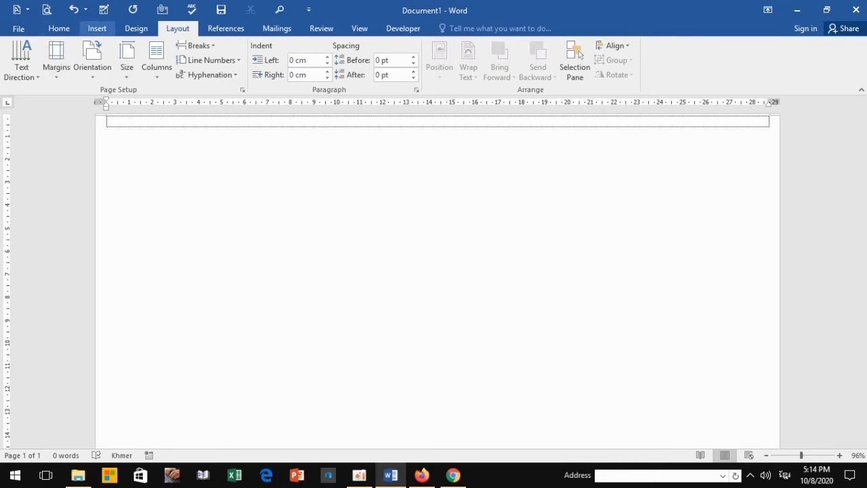
- Open the Insert Picture dialog at the Khmer-named pictures folder
click(97, 28)
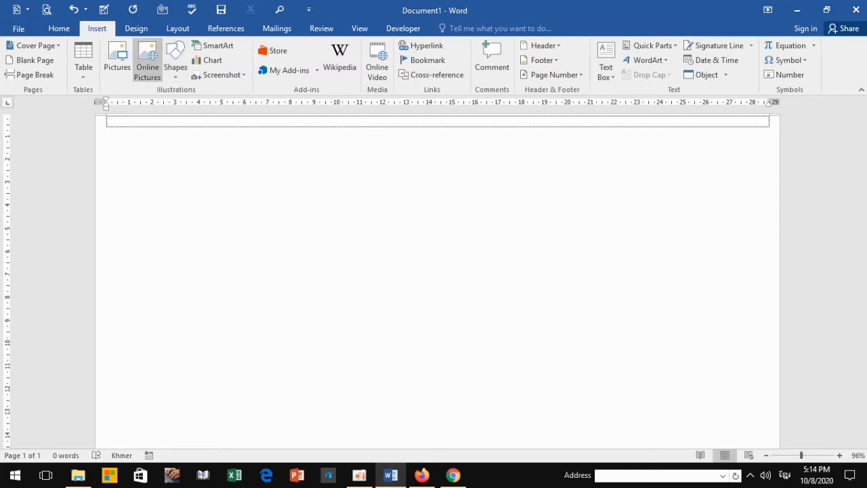
click(117, 60)
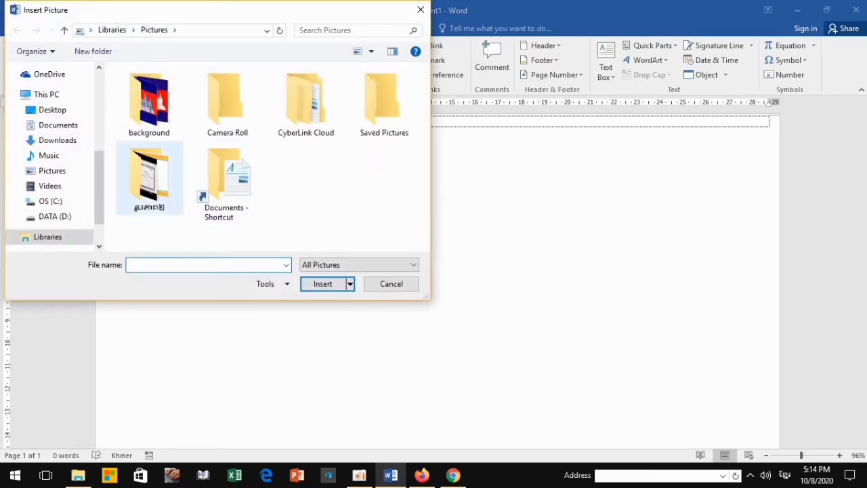
click(149, 177)
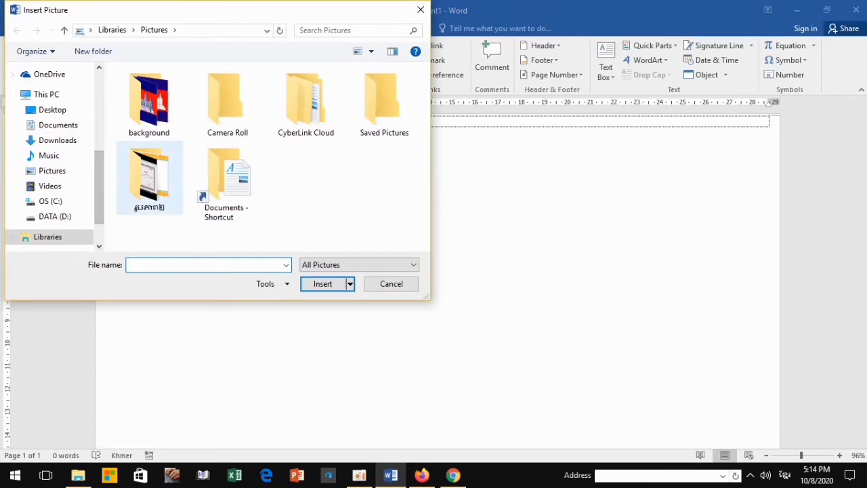
key(Return)
- Insert the Kbach Khmer Frame 2 image onto the landscape page
scroll(271, 203, down, 1)
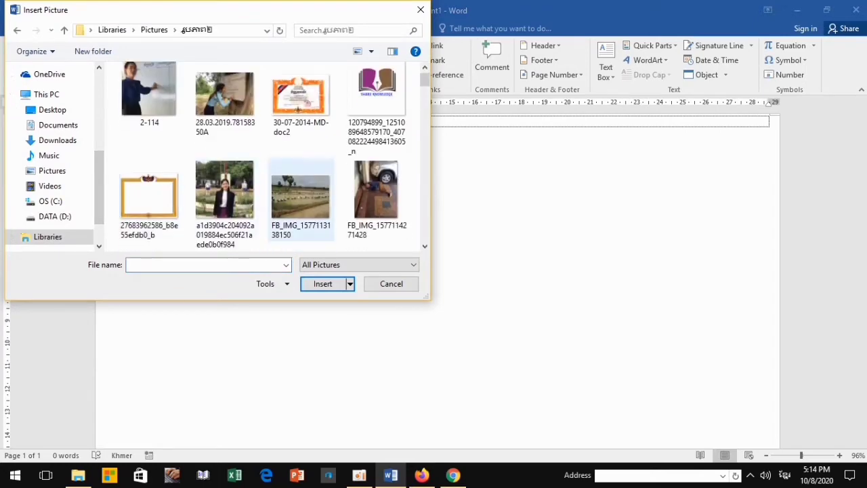
scroll(271, 203, down, 2)
scroll(285, 203, down, 3)
scroll(298, 203, down, 2)
scroll(300, 204, up, 3)
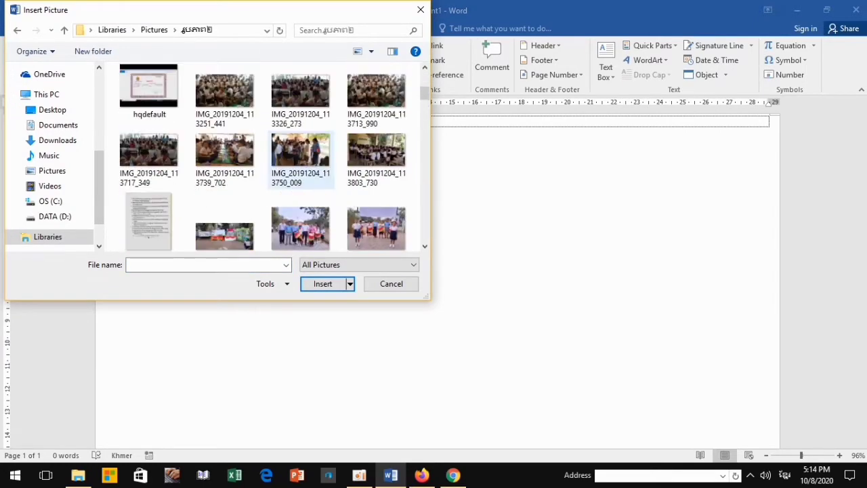
scroll(300, 204, down, 3)
scroll(285, 220, down, 3)
scroll(300, 196, down, 3)
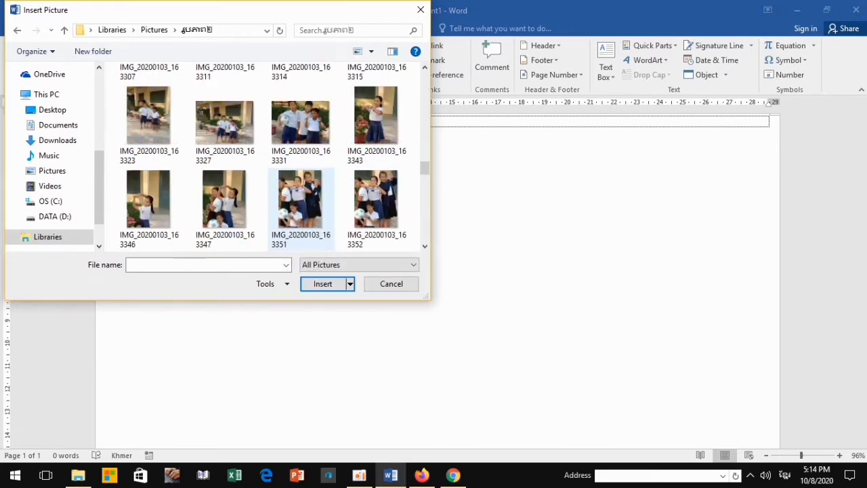
scroll(300, 196, down, 3)
scroll(300, 196, down, 3)
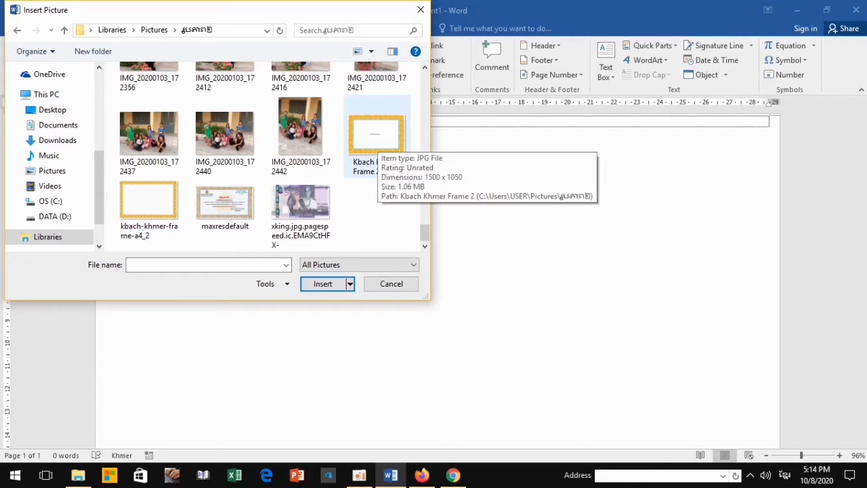
click(374, 139)
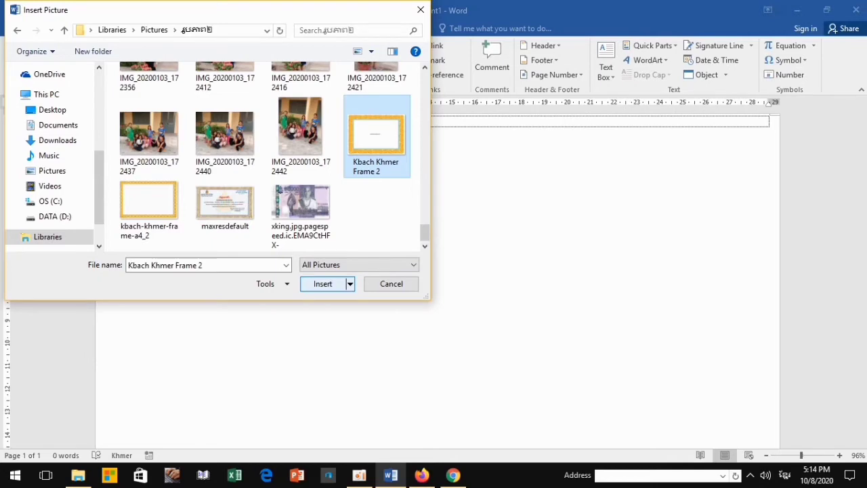
click(323, 283)
scroll(434, 271, down, 5)
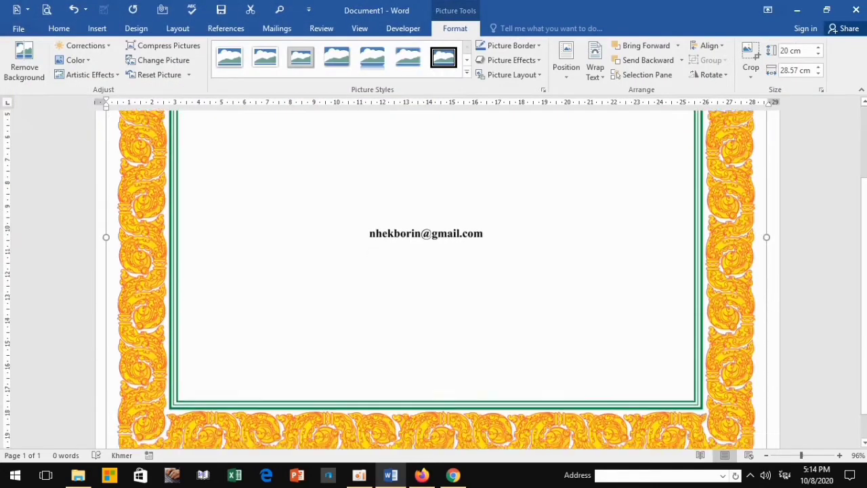
scroll(768, 121, up, 1)
scroll(768, 120, up, 1)
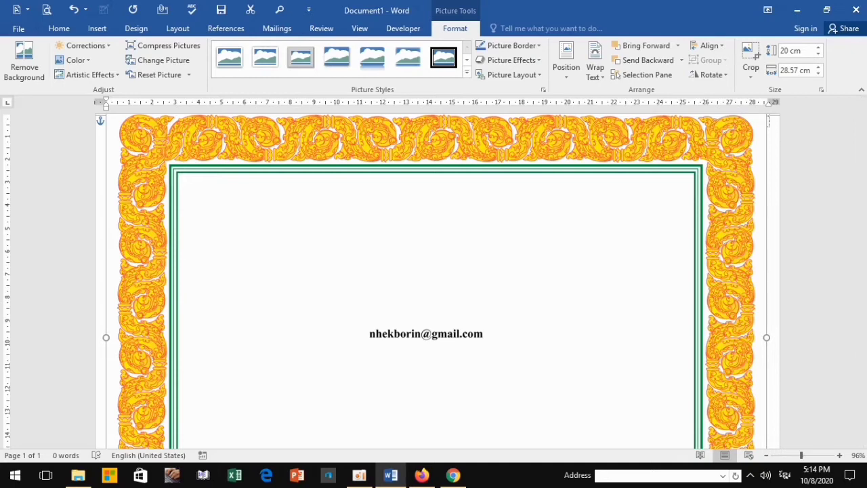
- Check the print preview, then widen the frame picture slightly to match the page edges
key(ctrl+p)
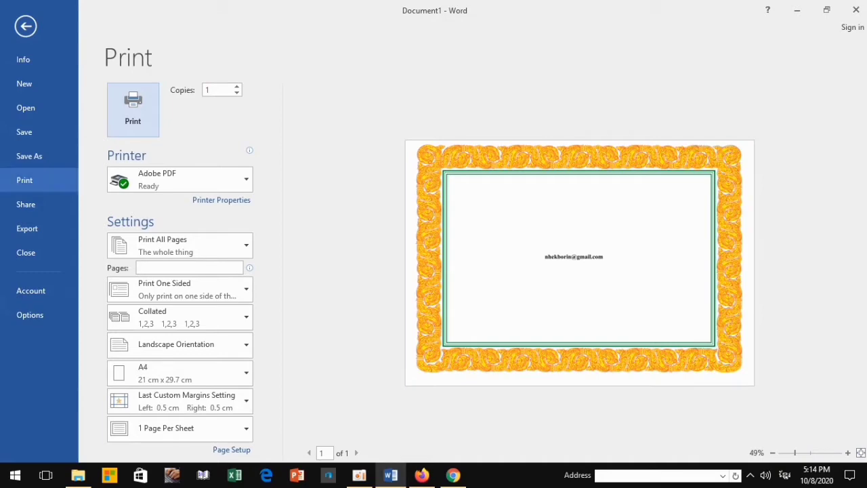
click(26, 26)
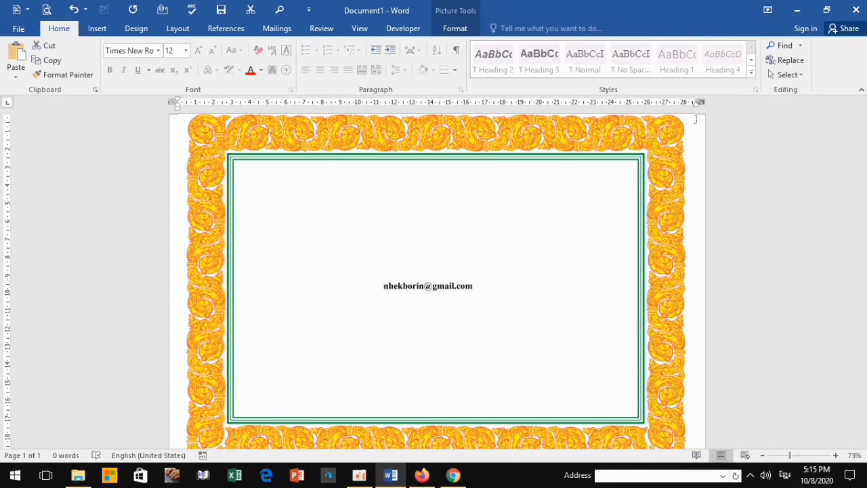
scroll(433, 278, down, 3)
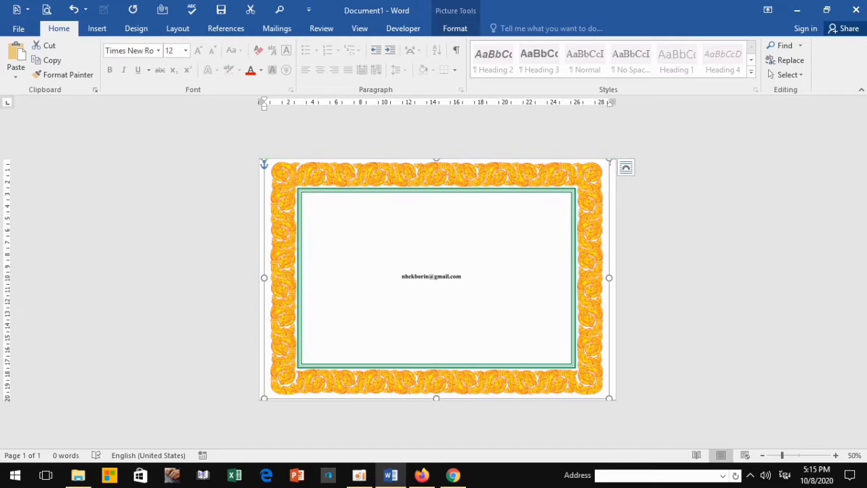
drag(609, 278, 611, 278)
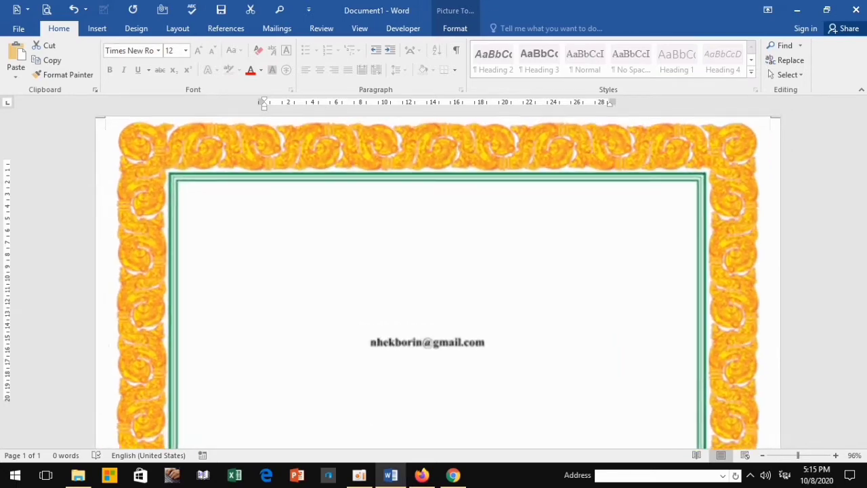
drag(783, 456, 792, 455)
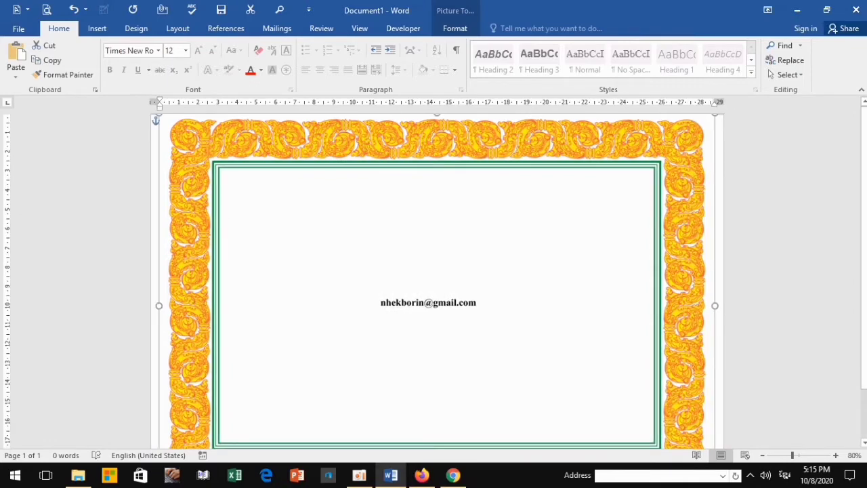
scroll(437, 278, down, 1)
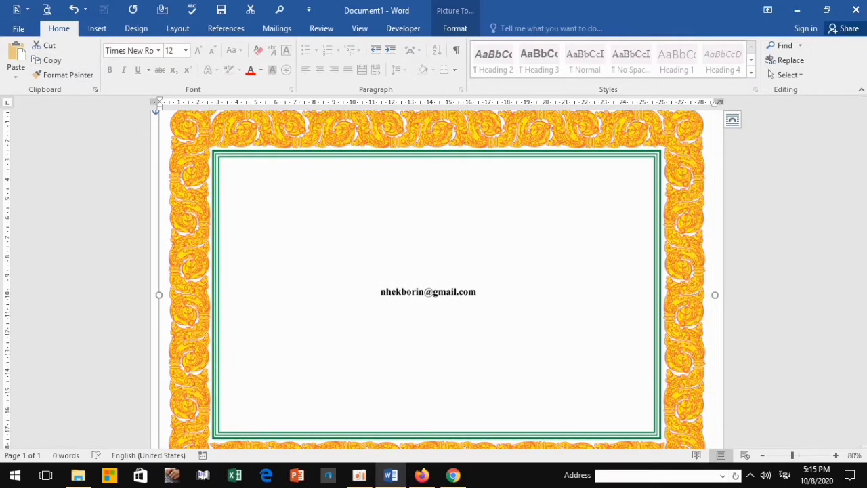
- Draw a rectangle inside the frame, raising its top edge to the green inner border
click(97, 28)
click(175, 61)
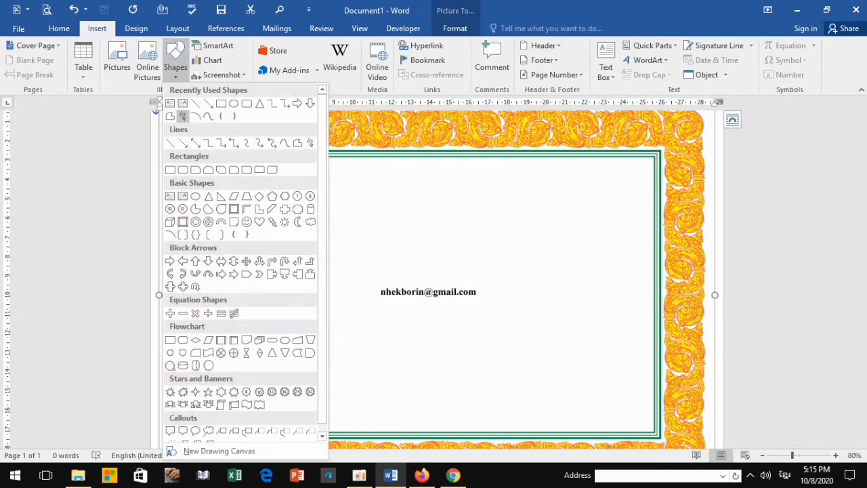
click(208, 116)
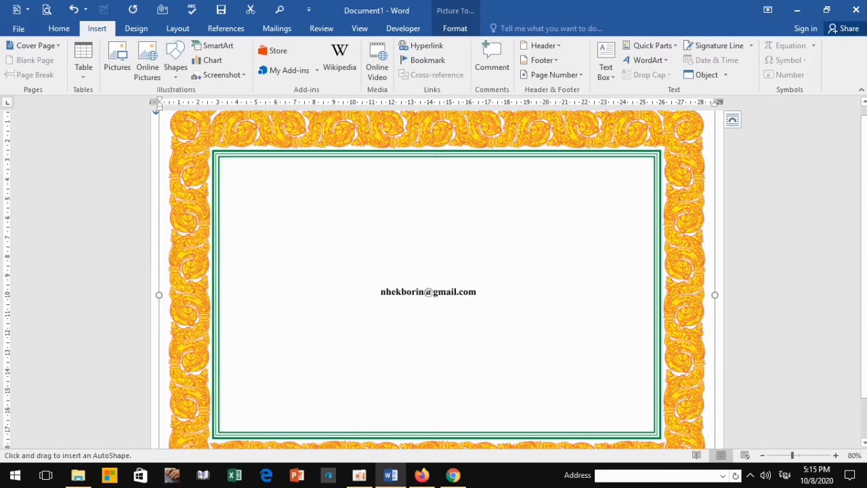
mouse_move(220, 161)
mouse_down()
mouse_move(650, 326)
mouse_move(653, 431)
mouse_up()
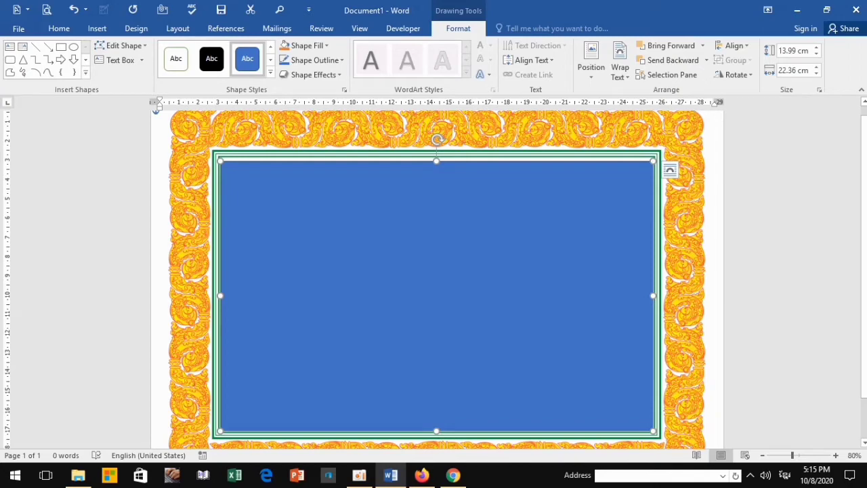
drag(436, 161, 436, 156)
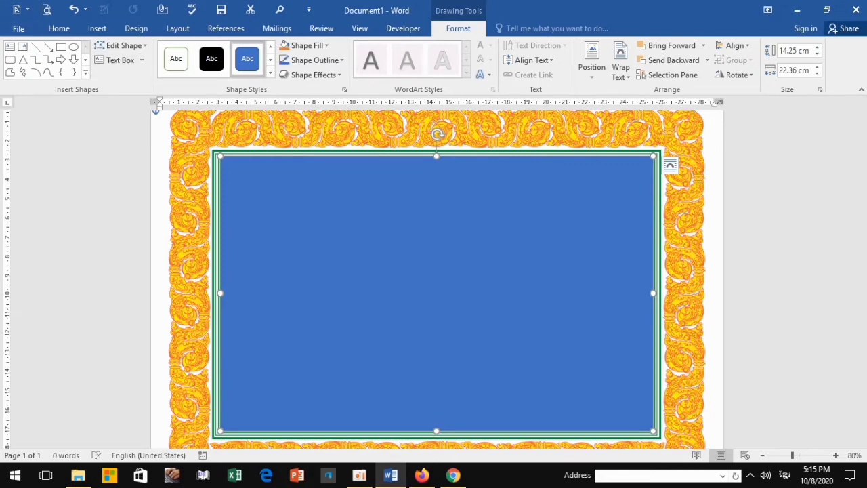
- Apply the Colored Outline – Blue, Accent 1 shape style to the rectangle
click(270, 73)
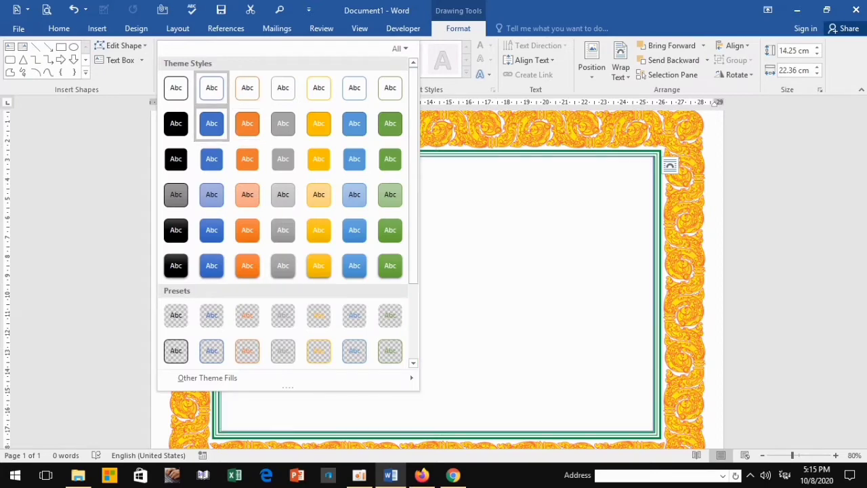
click(211, 88)
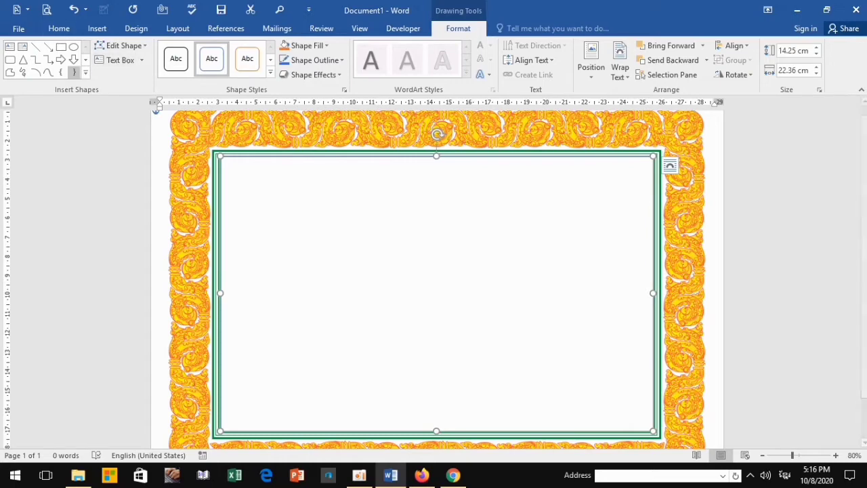
click(59, 29)
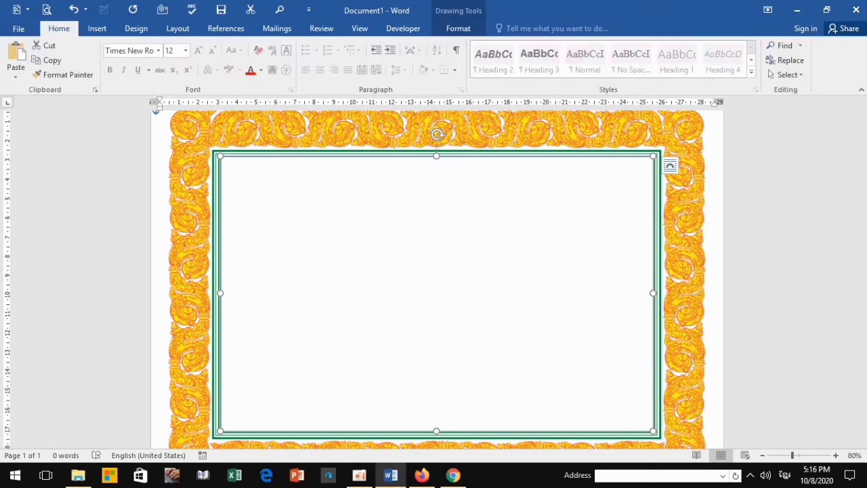
- Insert the 'download' emblem picture from the Pictures\background folder
click(97, 28)
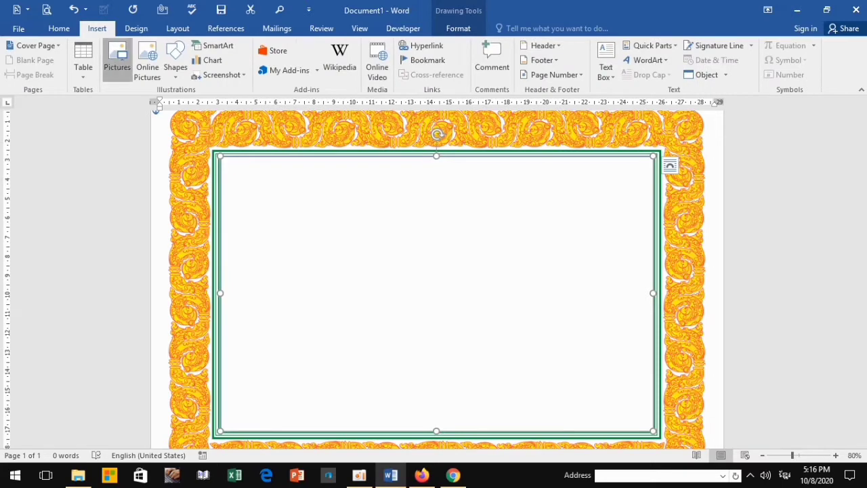
click(118, 61)
scroll(300, 156, down, 2)
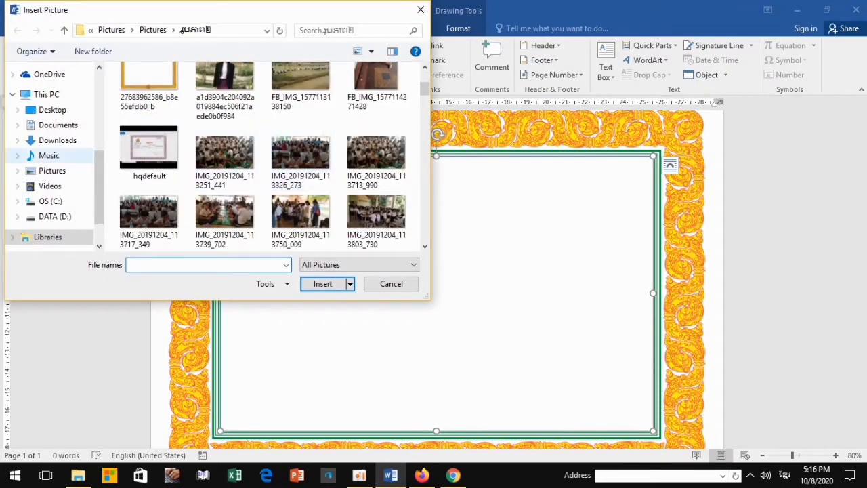
click(52, 171)
double_click(149, 102)
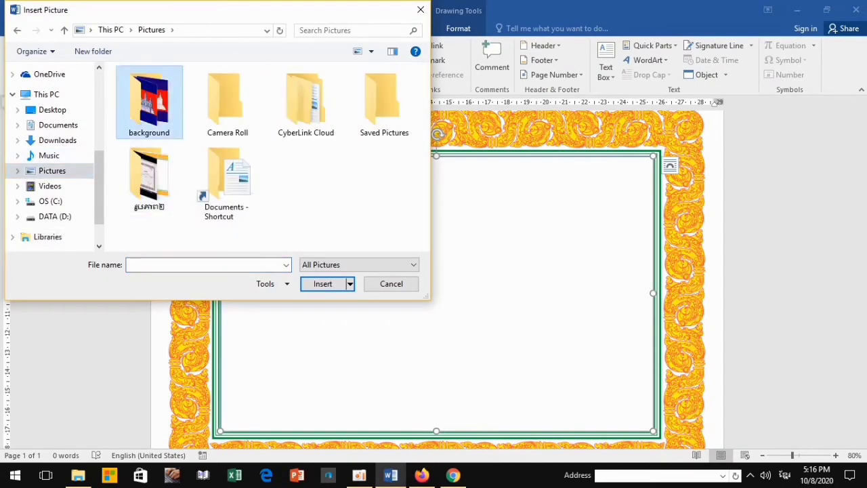
scroll(225, 156, down, 3)
scroll(225, 156, down, 3)
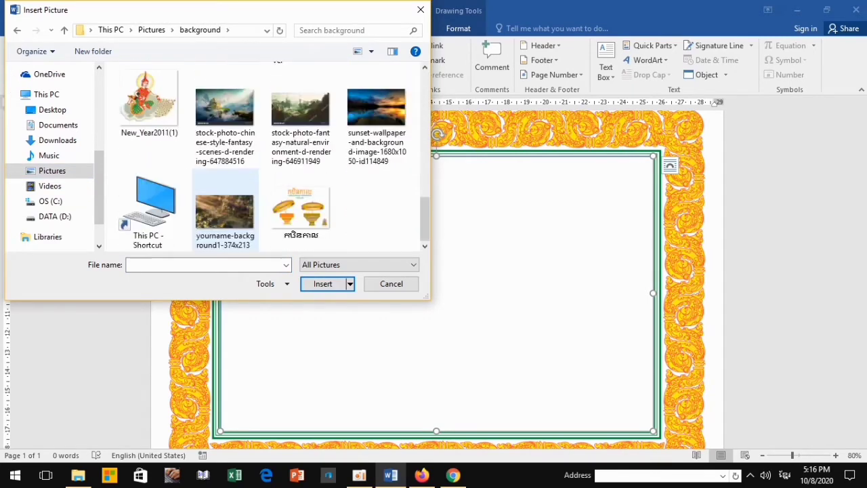
scroll(225, 162, up, 4)
click(300, 94)
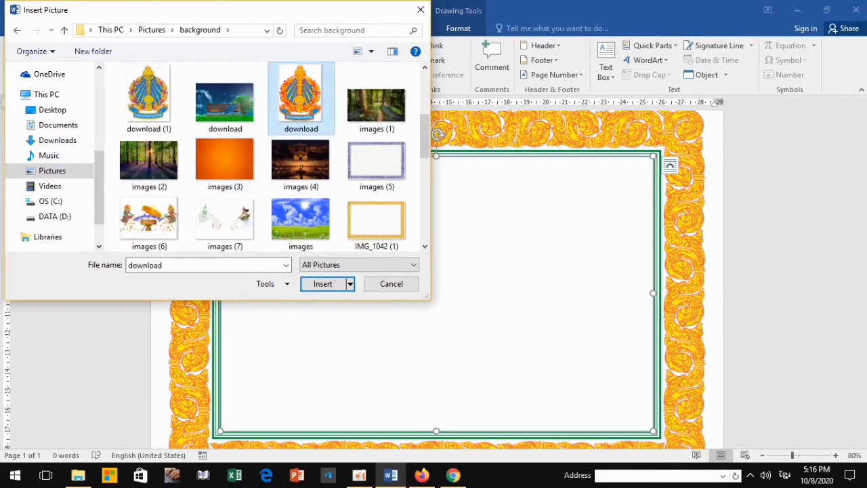
click(322, 283)
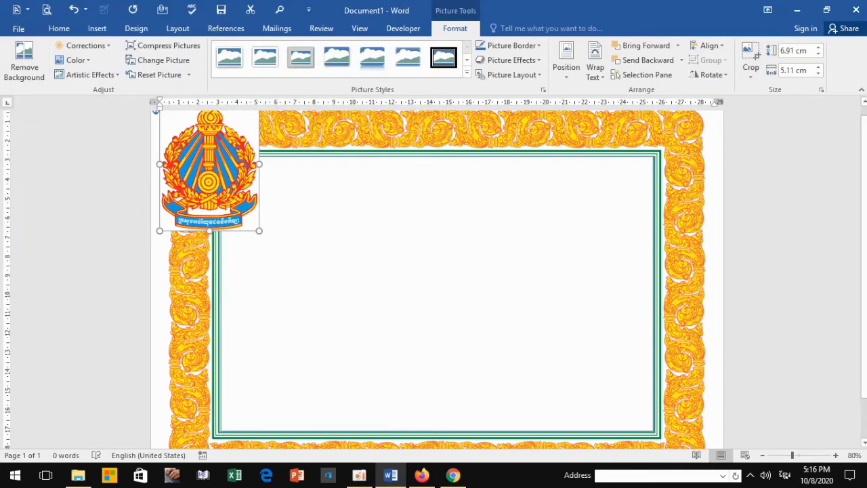
- Move the emblem into the frame's top-left corner and resize it to 2.34 × 2.14 cm
drag(209, 169, 275, 228)
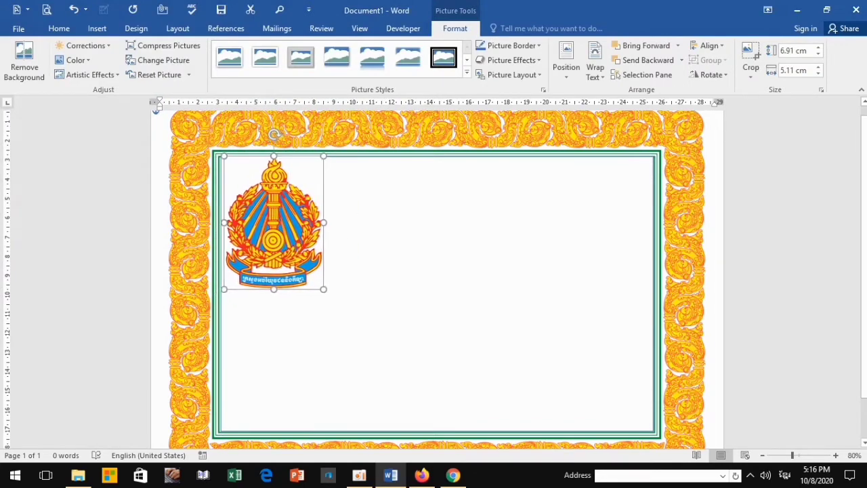
drag(274, 289, 273, 208)
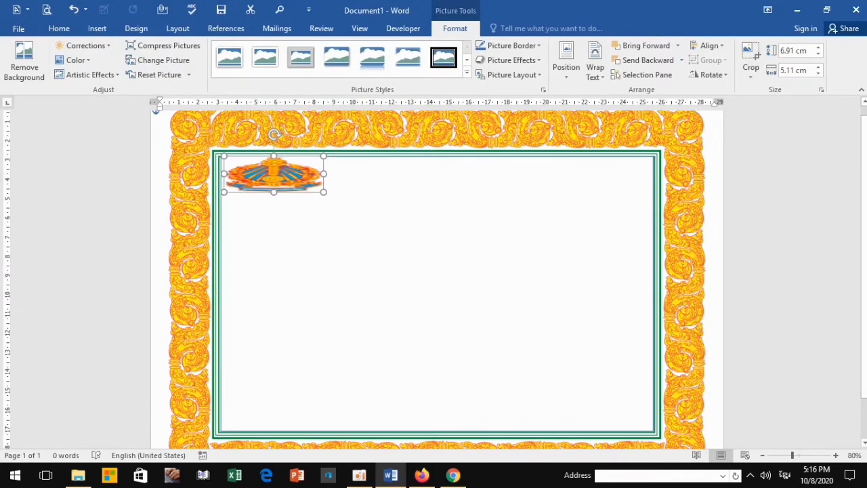
mouse_move(324, 182)
mouse_down()
mouse_move(282, 182)
mouse_move(269, 195)
mouse_move(243, 189)
mouse_move(291, 189)
mouse_up()
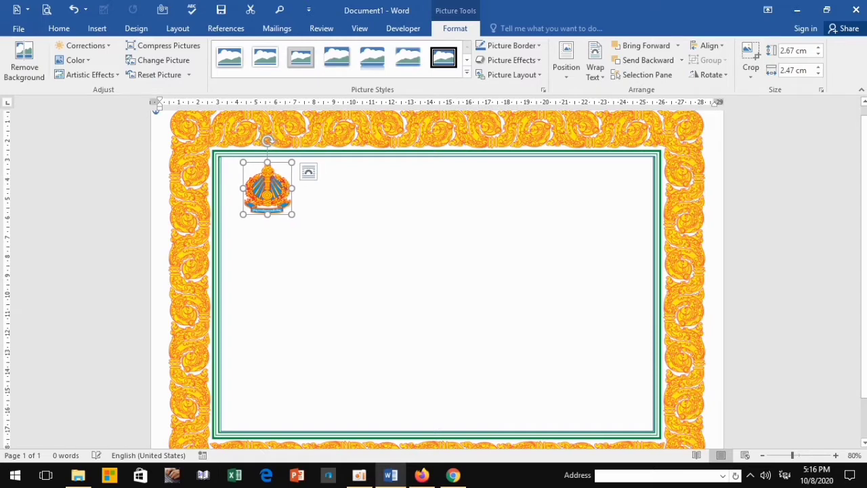
click(219, 291)
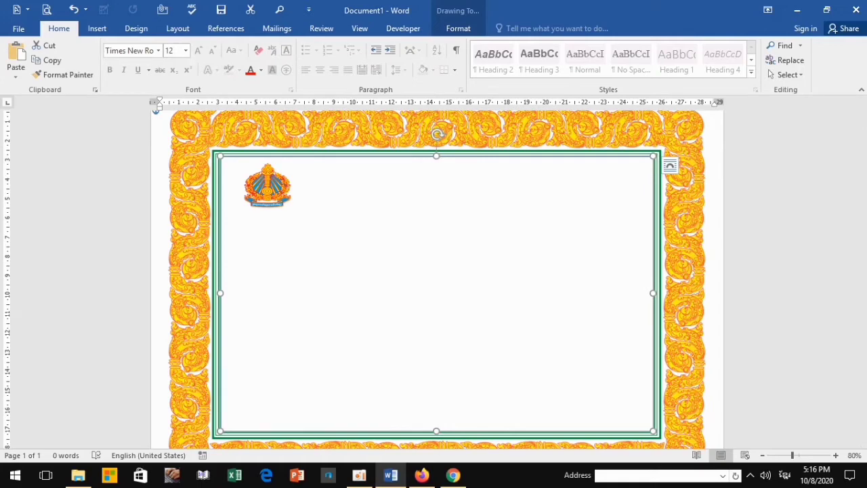
click(267, 185)
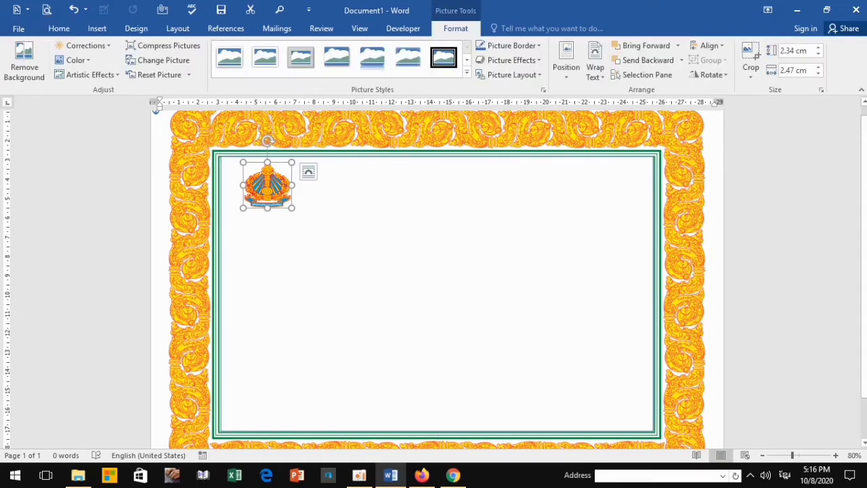
drag(292, 185, 285, 185)
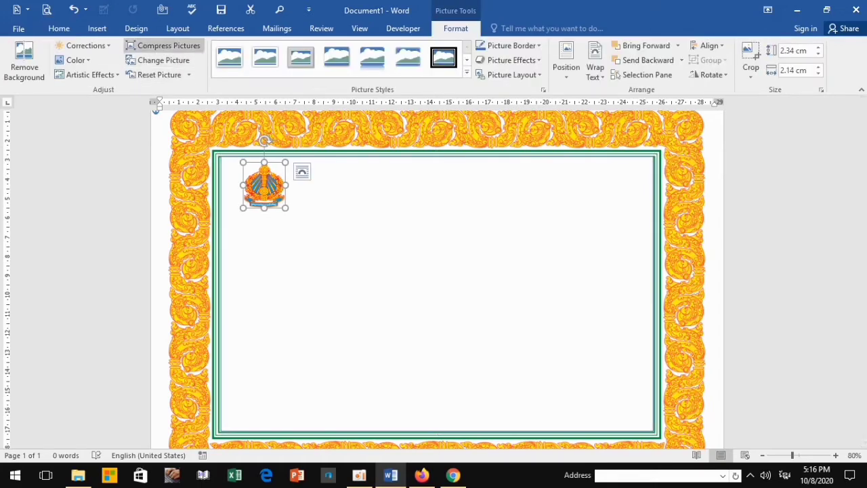
click(59, 28)
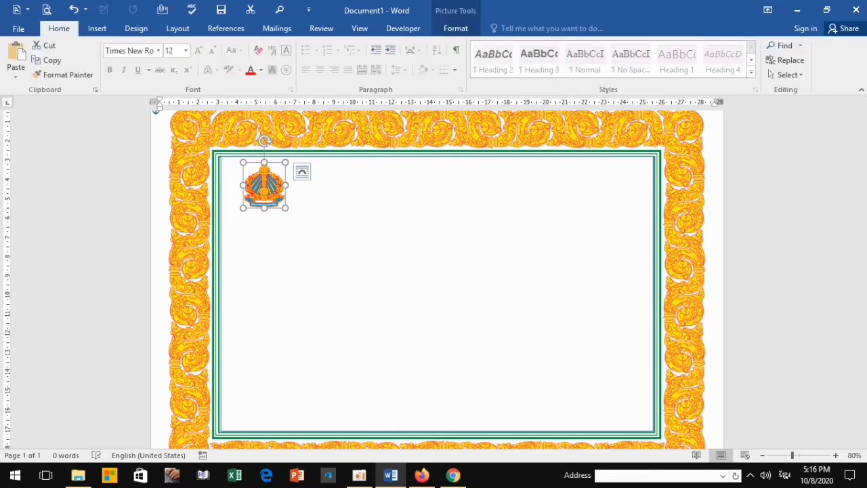
- Draw a 5.08 cm wide rectangle below the emblem and remove its blue fill
click(97, 27)
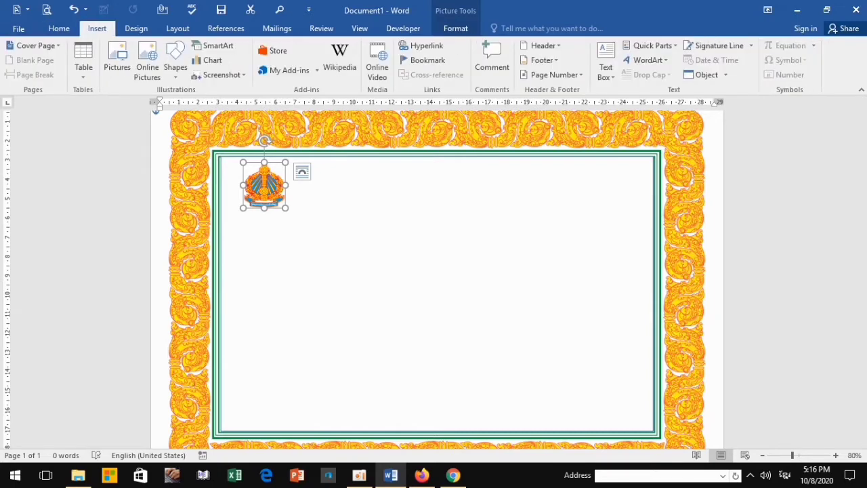
click(175, 64)
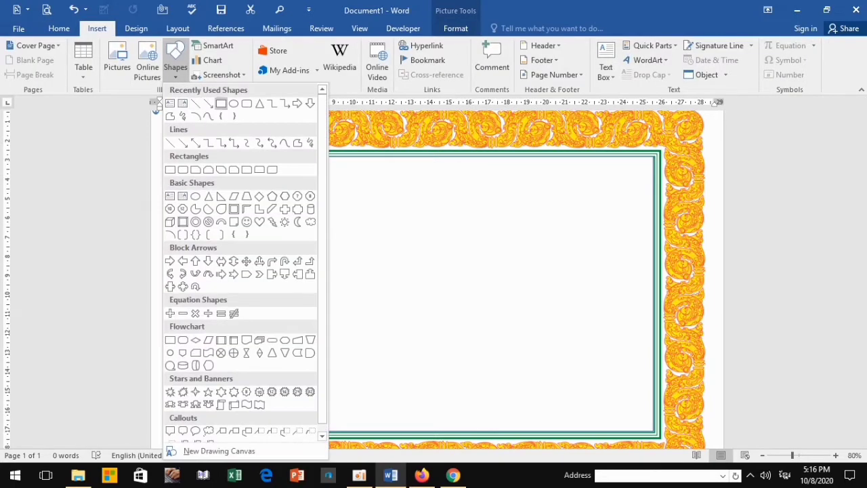
click(221, 103)
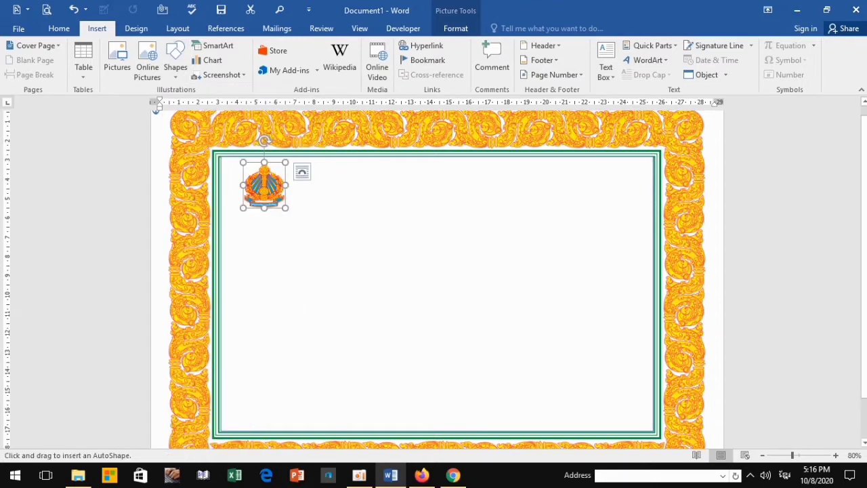
drag(237, 221, 322, 252)
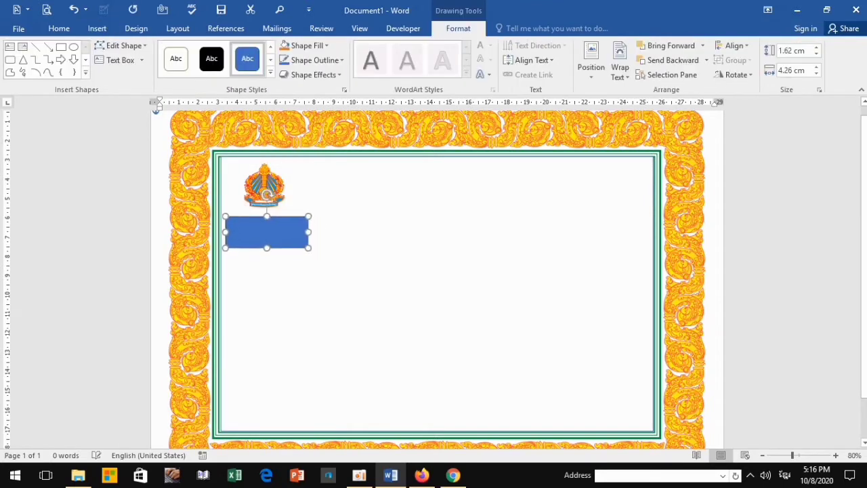
drag(266, 194, 265, 187)
drag(265, 225, 324, 225)
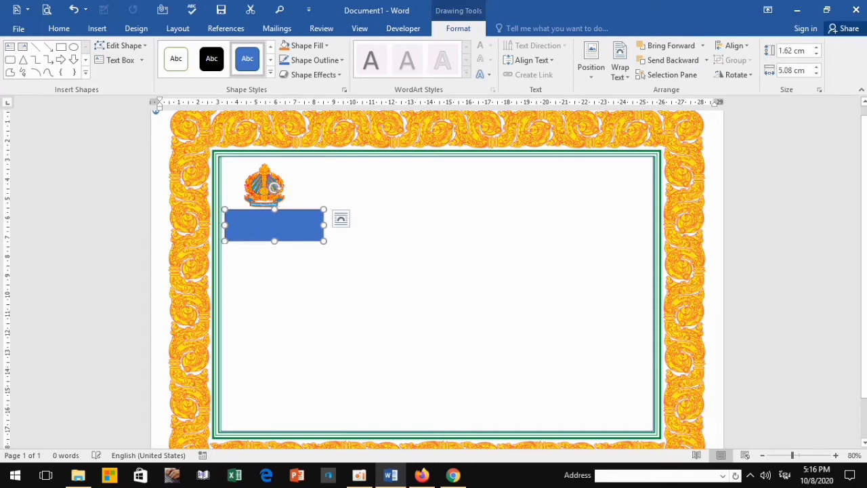
drag(274, 241, 273, 251)
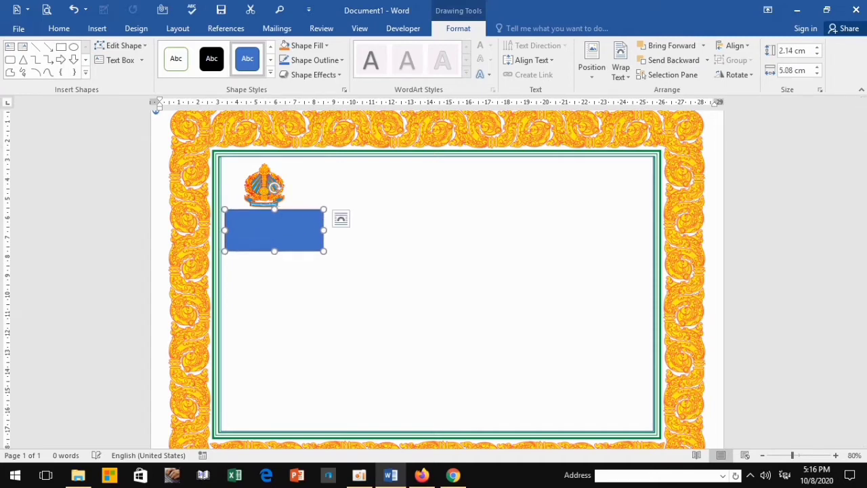
click(176, 59)
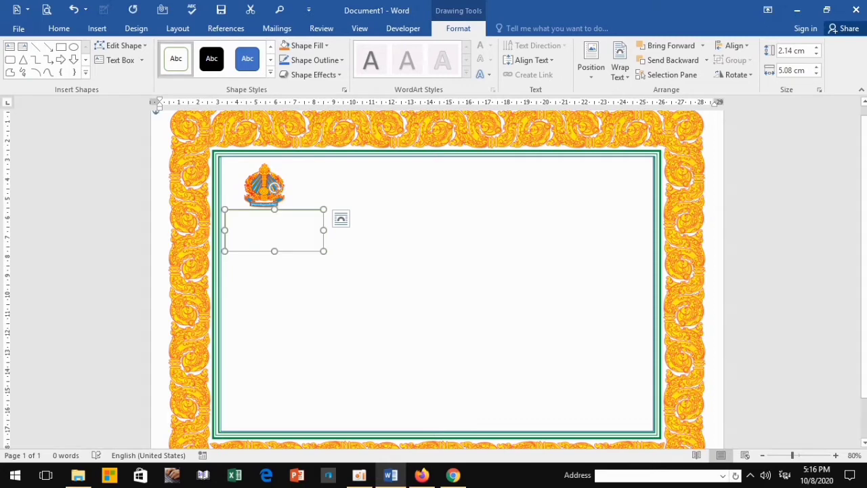
- Type the Khmer text 'ក្រសួងអប់រំយុវជន និងកីឡា' inside the rectangle
click(275, 228)
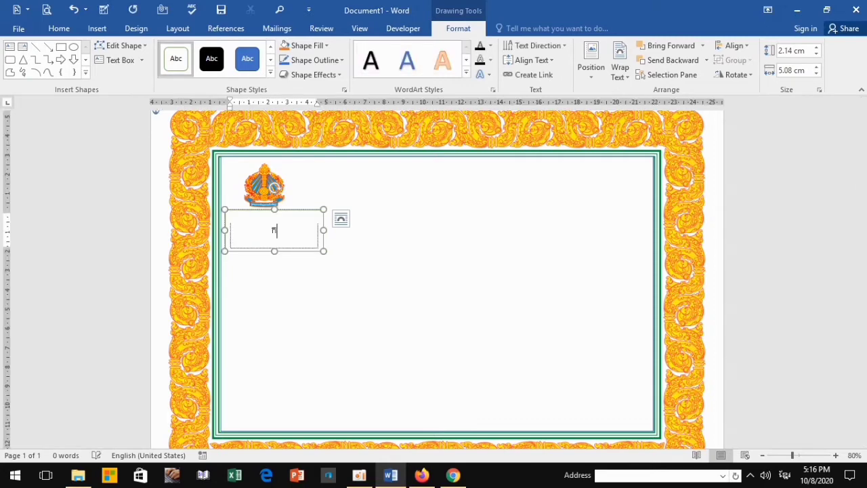
key(alt+shift)
text(ក)
text(្រសួង)
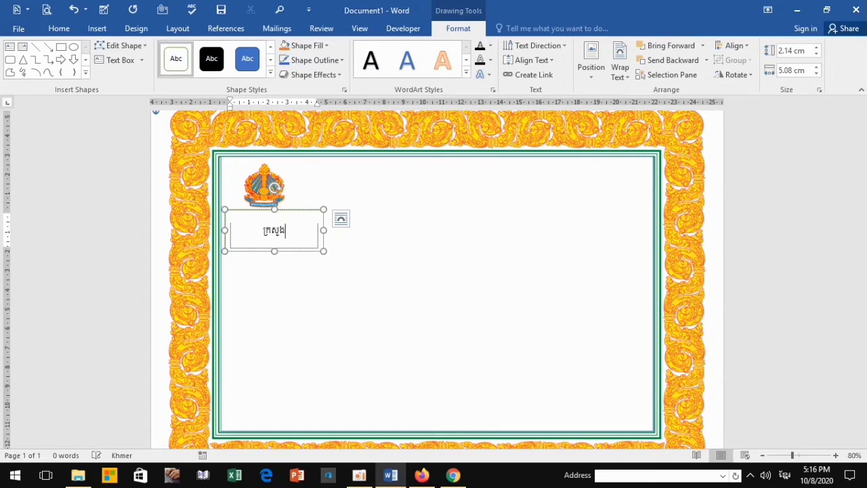
text(អប់)
text(រ)
text(ំ)
text(យ)
text(ុវជន )
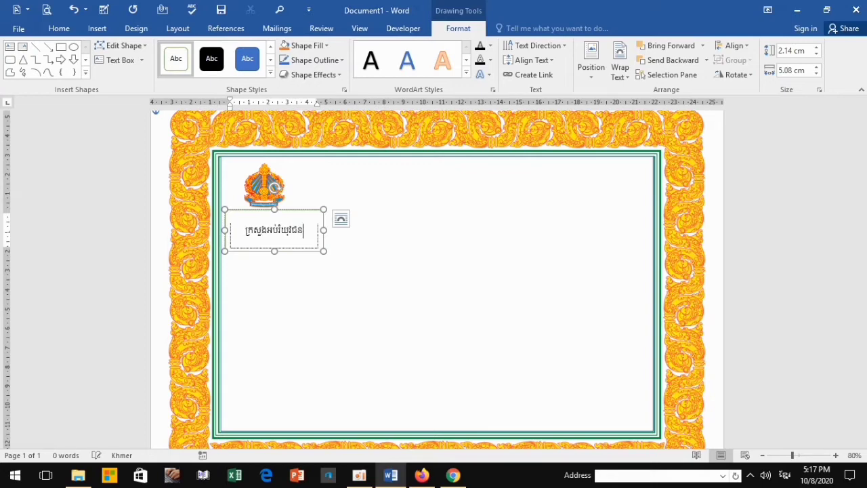
text(និ)
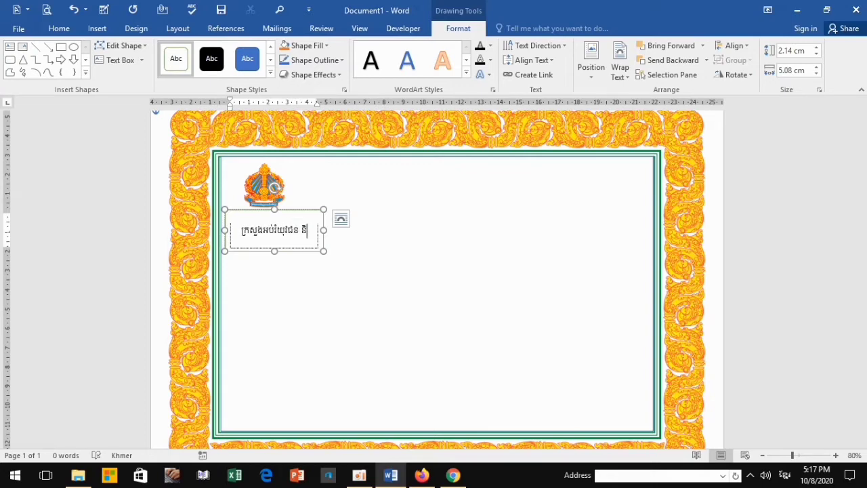
text(ងក)
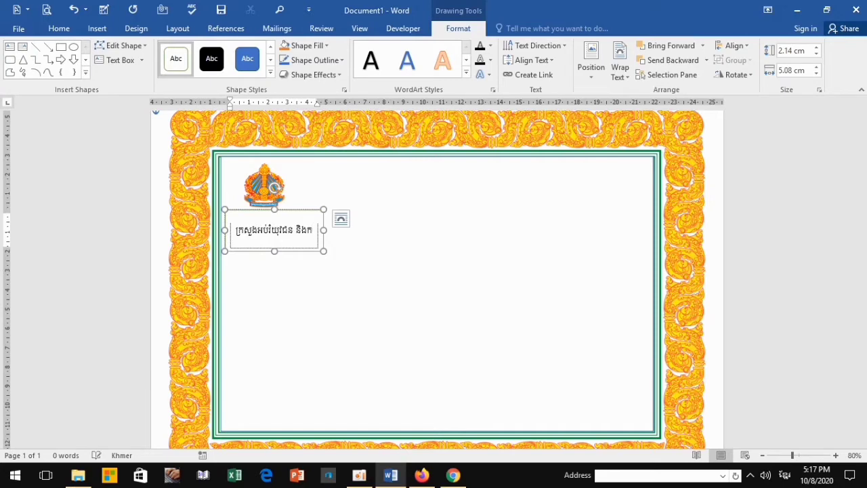
text(ីឡា)
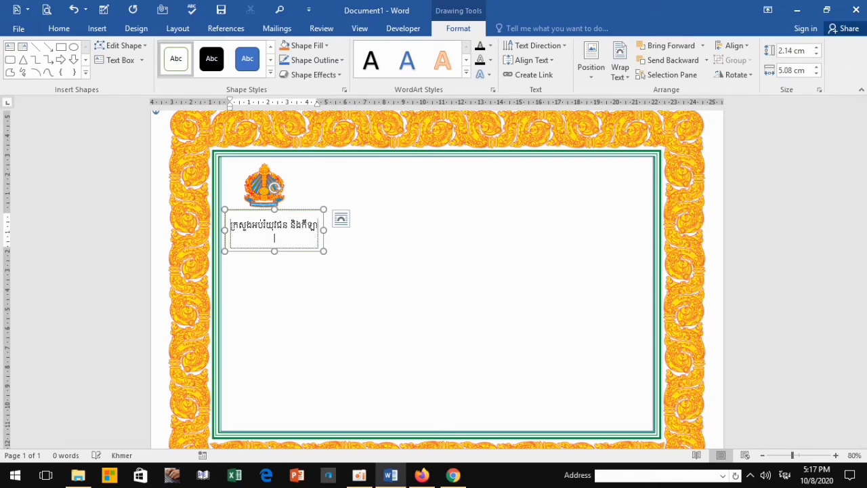
key(Return)
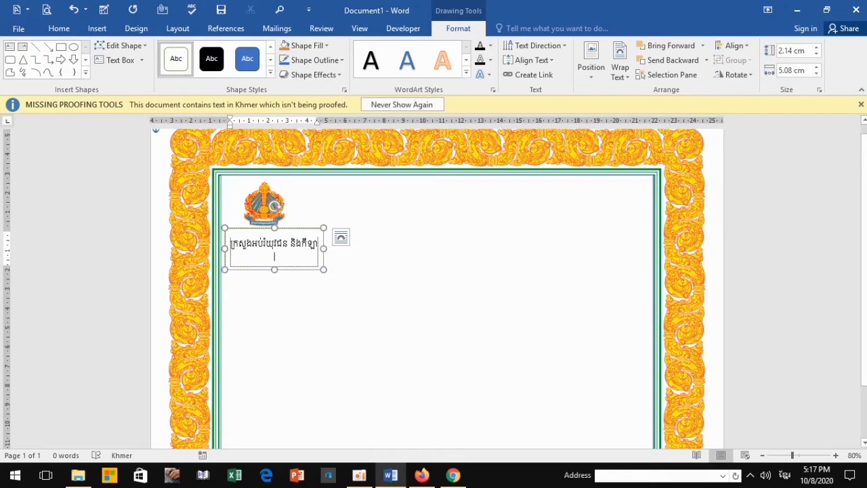
- Replace the first word with 'ការិយាល័យអប់រំយុវជន និង កីឡាស្រុក អង្គរជ'
drag(252, 244, 230, 244)
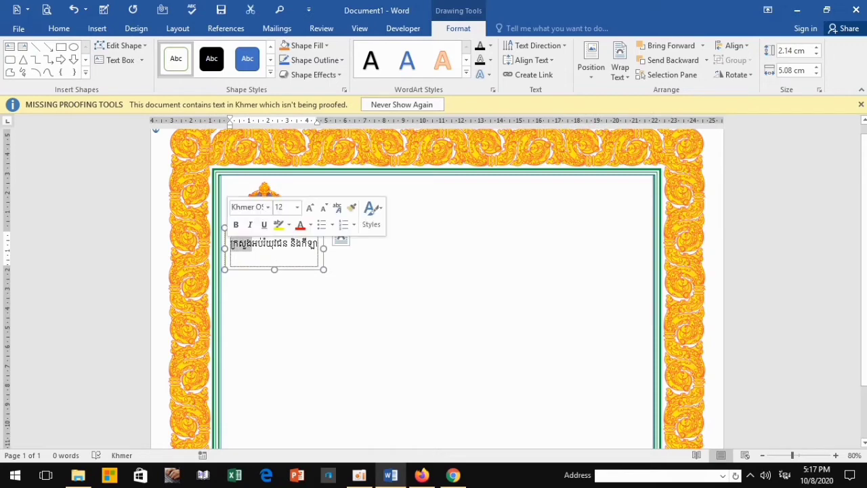
key(BackSpace)
text(ការ)
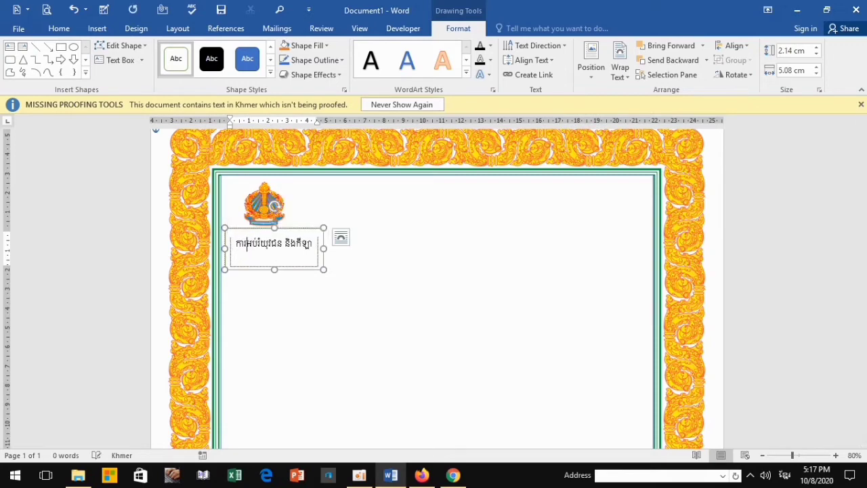
text(ិ)
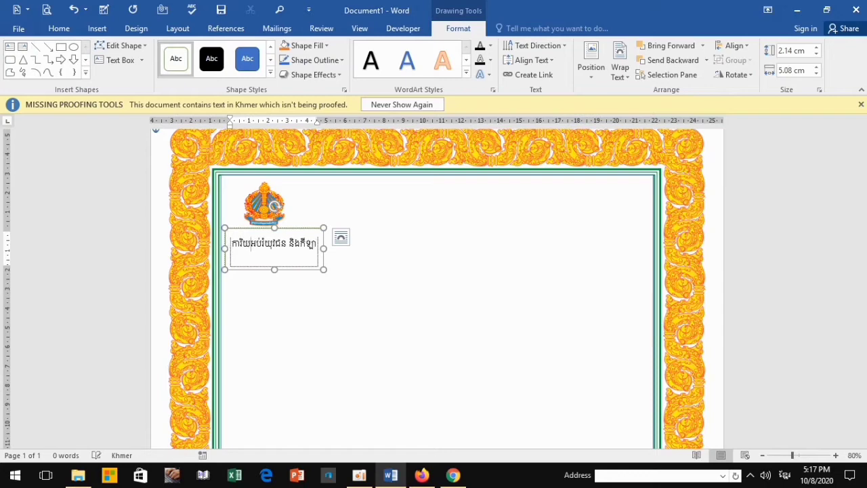
text(យាល័យអប់រំ)
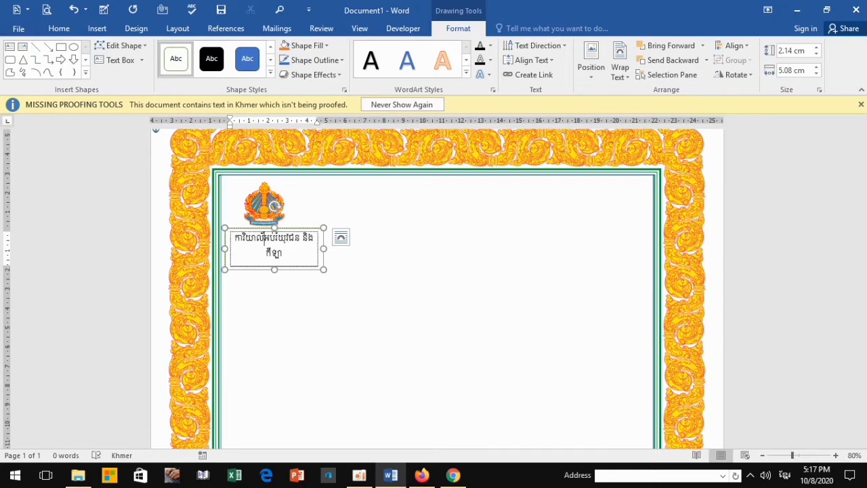
text(យុវជន និង កីឡា)
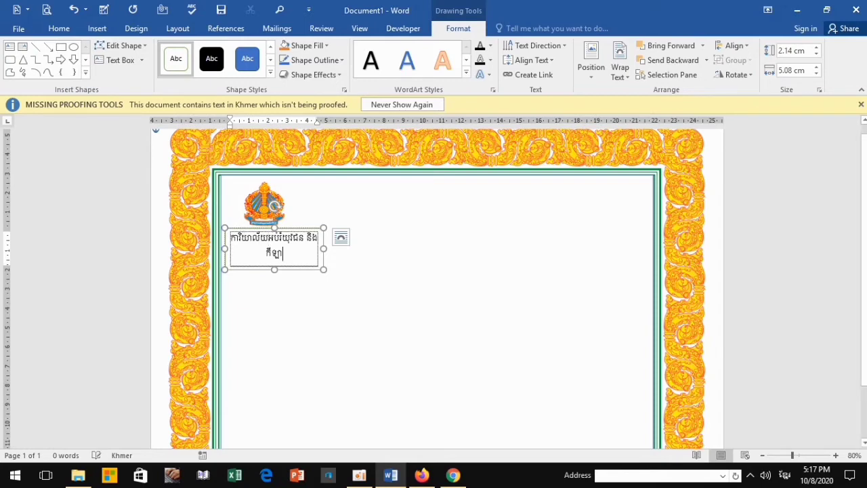
text(ស្រុ)
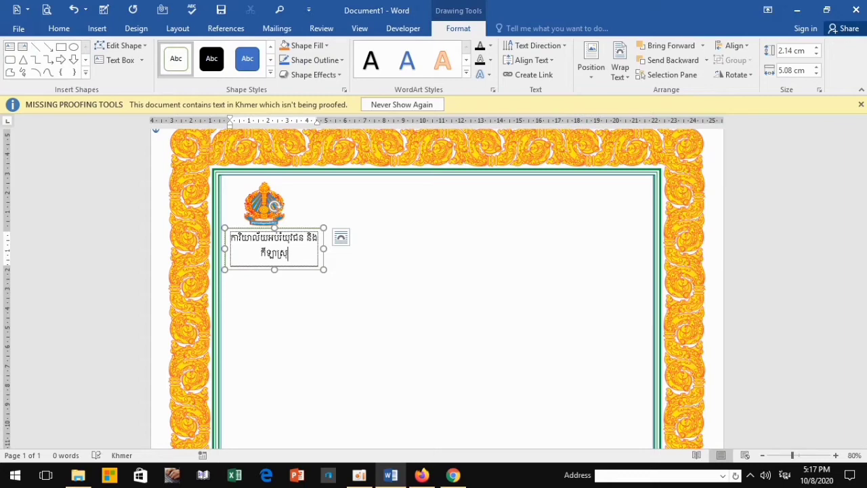
text(ក )
text(អង)
text(្គរជុំ)
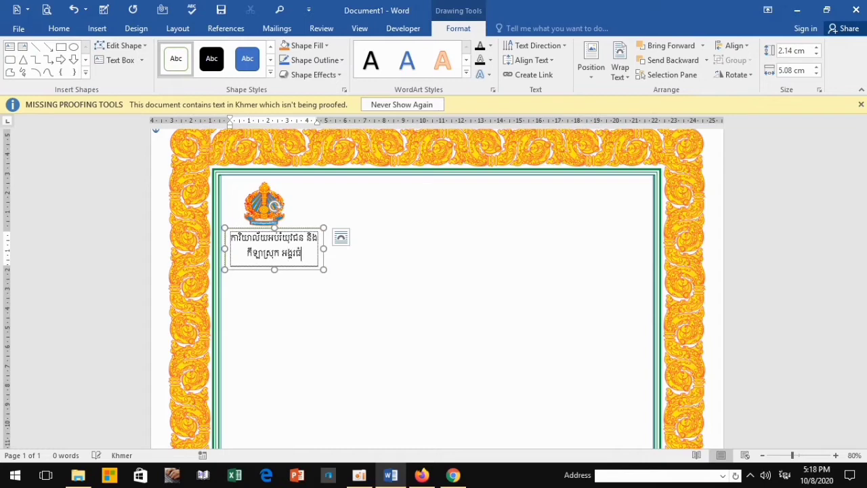
- Widen the text box and add the school name 'សាលាបឋមសិក្សាជនឪ' on a second line
drag(323, 249, 380, 249)
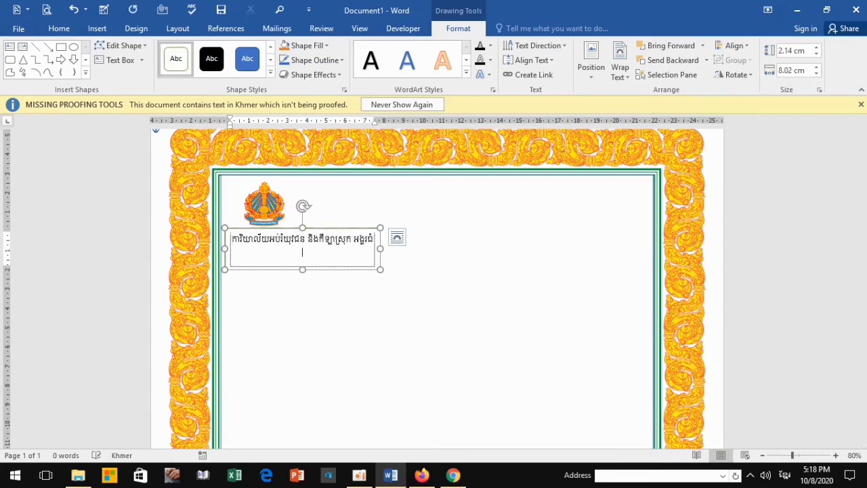
key(Return)
text(សាលា)
key(shift+Home)
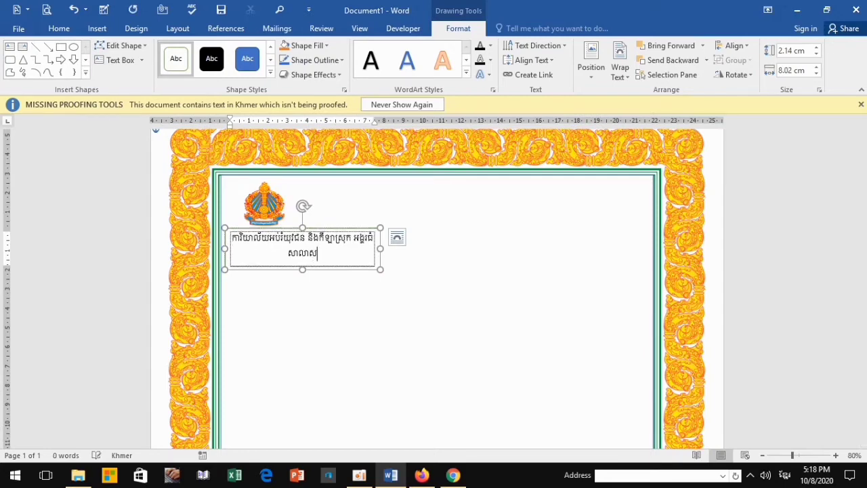
key(End)
text(ប)
text(ឋមស)
text(ិក្សា)
text(ជ)
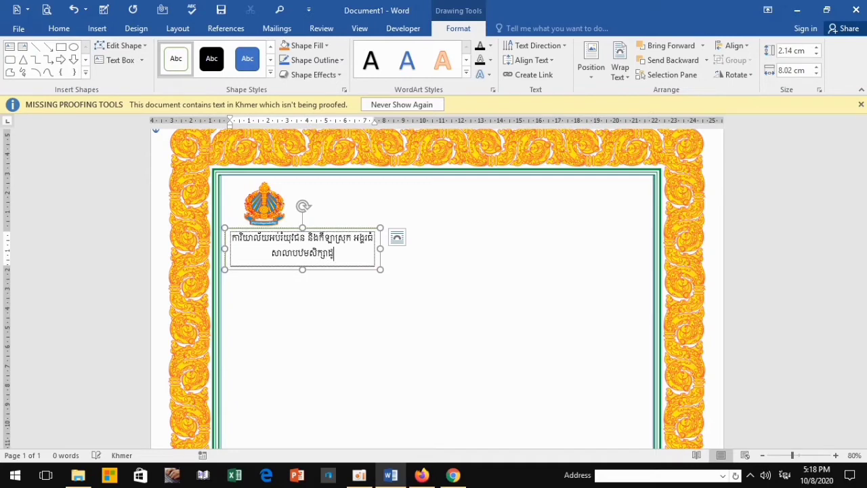
text(នឪ)
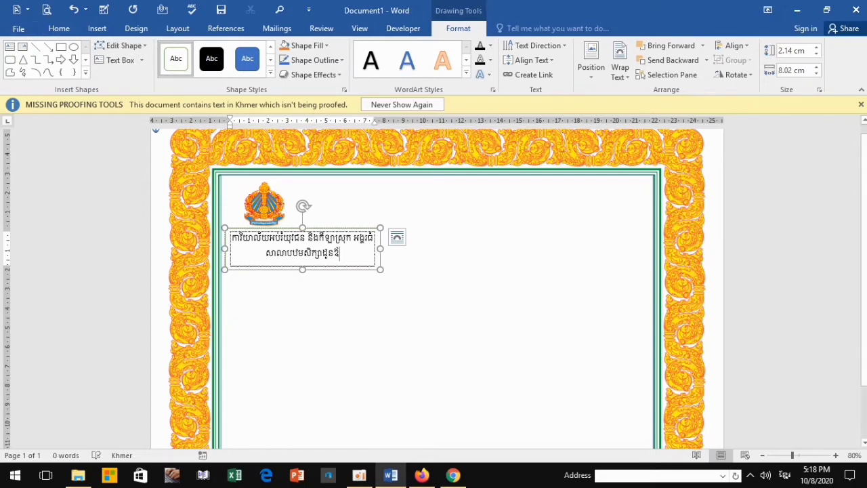
key(Escape)
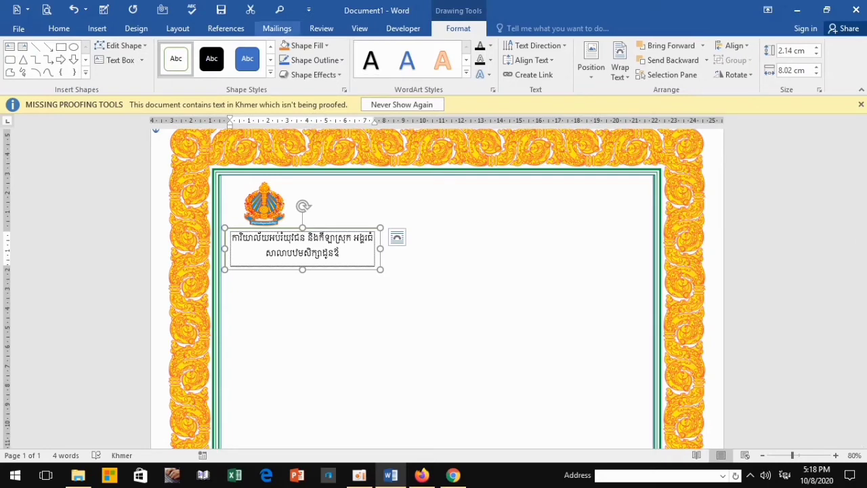
- Set the box text to Khmer OS Muol Light at size 8, then narrow the box to three lines
click(59, 28)
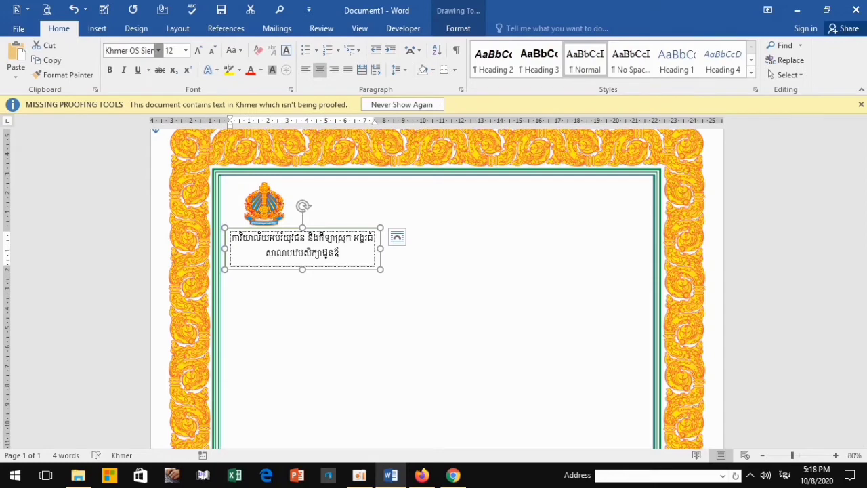
click(158, 50)
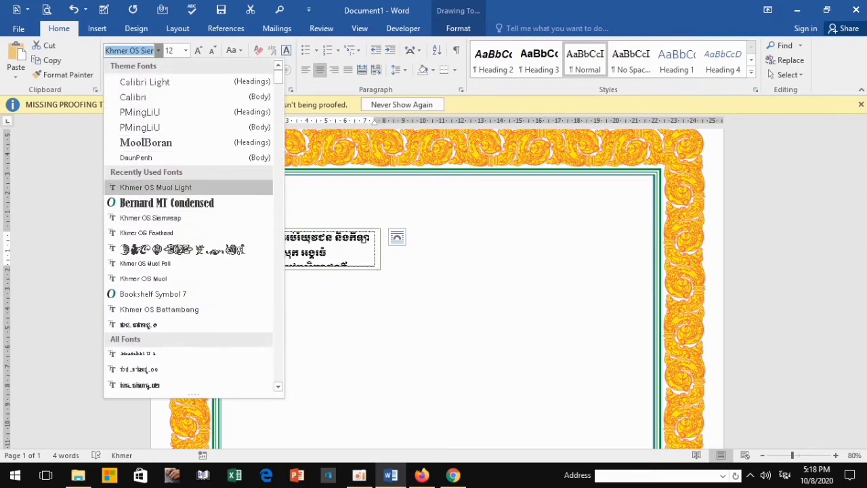
click(155, 187)
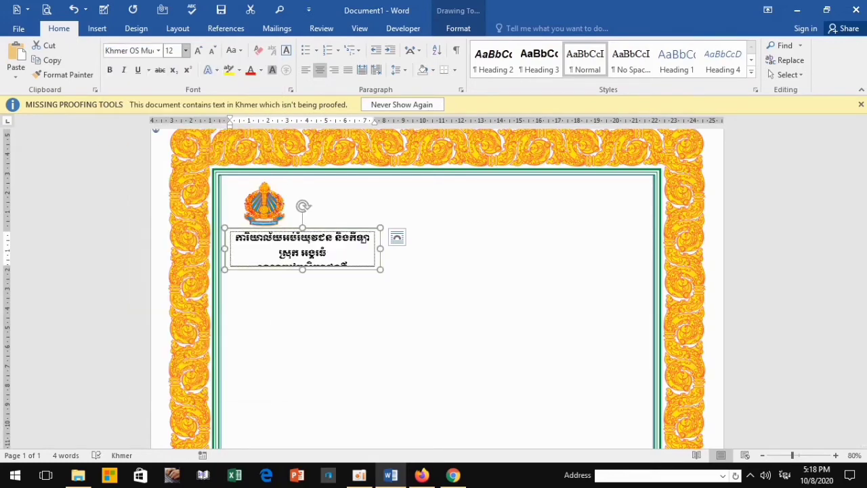
click(212, 50)
click(212, 50)
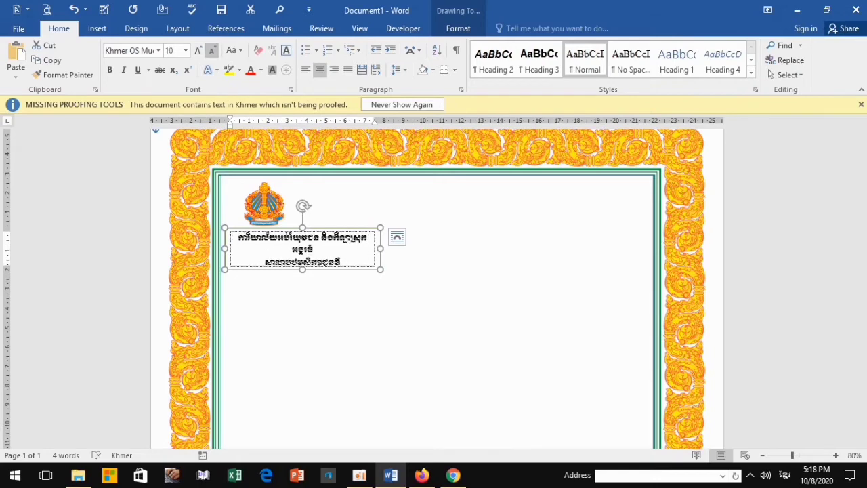
click(212, 50)
click(212, 50)
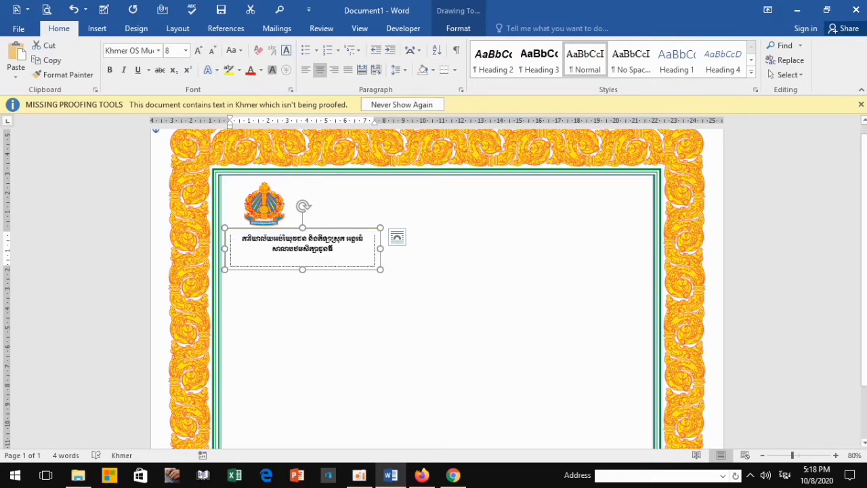
drag(380, 248, 313, 249)
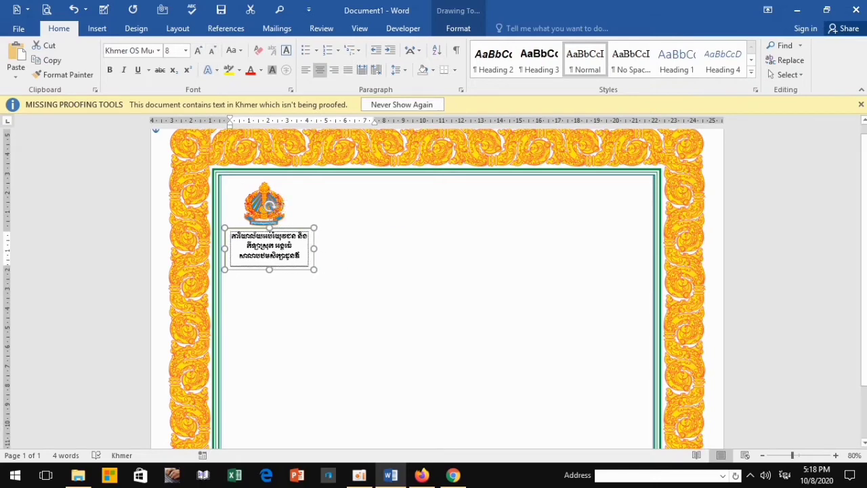
mouse_move(271, 207)
mouse_down()
mouse_move(284, 202)
mouse_move(266, 191)
mouse_up()
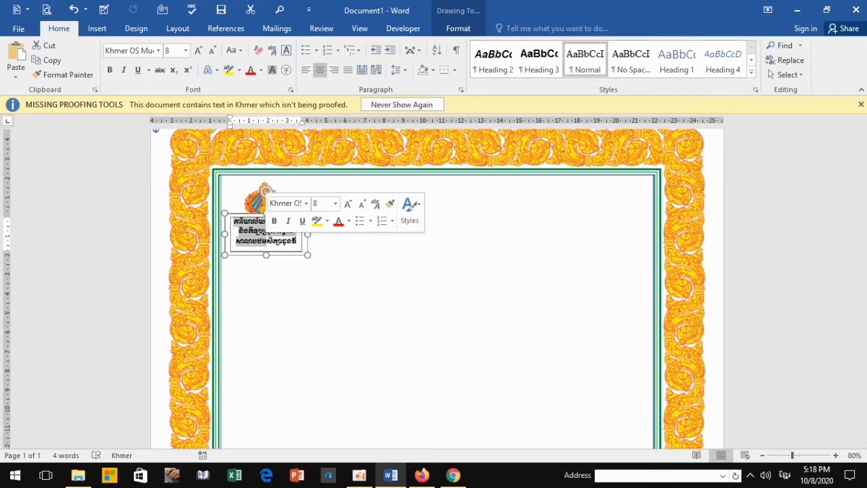
- Widen the Khmer text box slightly so its lines wrap evenly
click(437, 170)
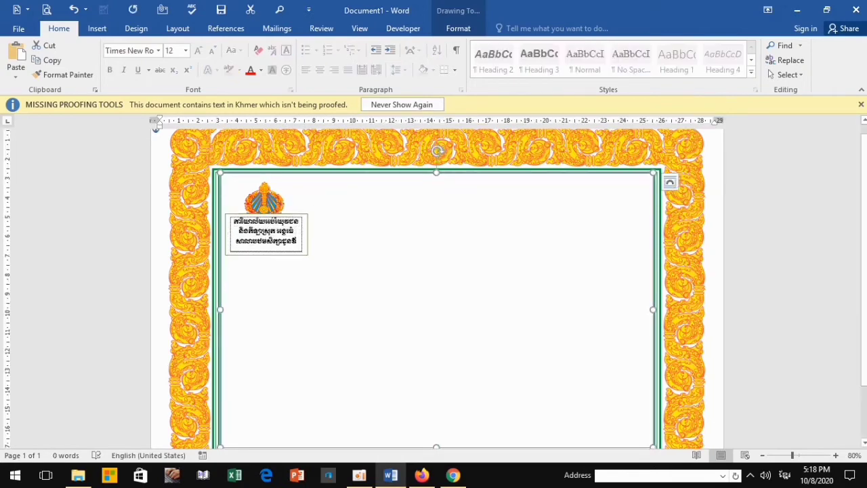
click(264, 251)
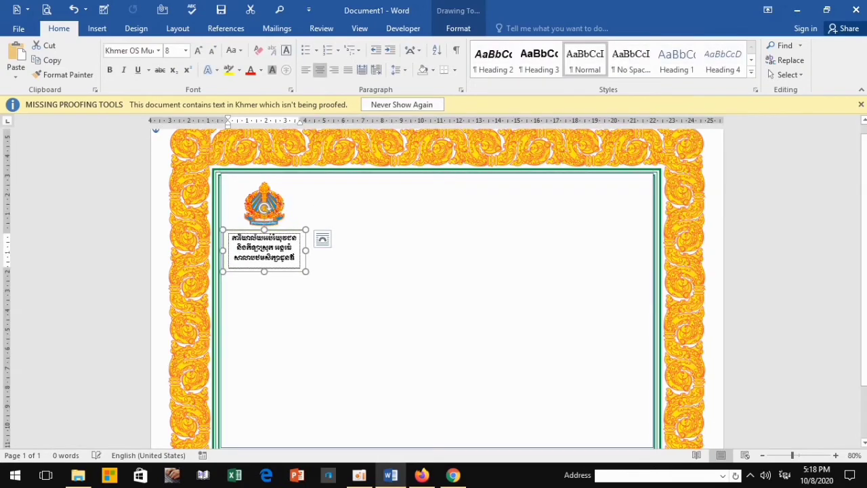
click(437, 171)
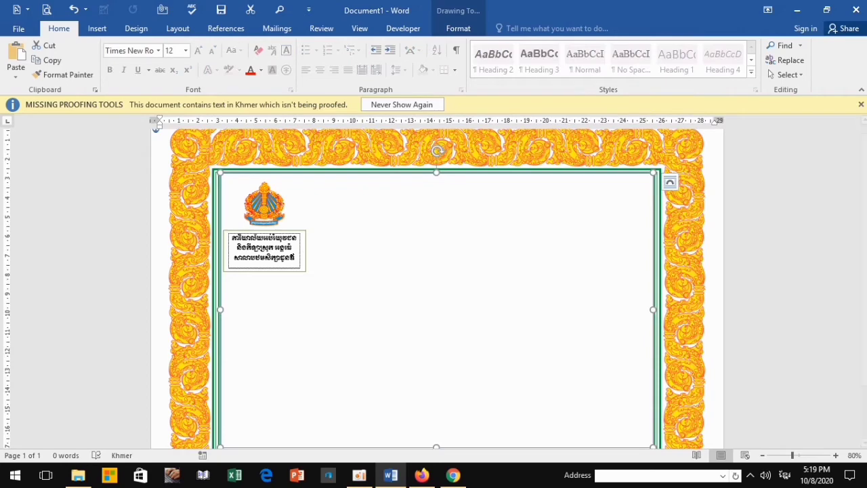
click(292, 248)
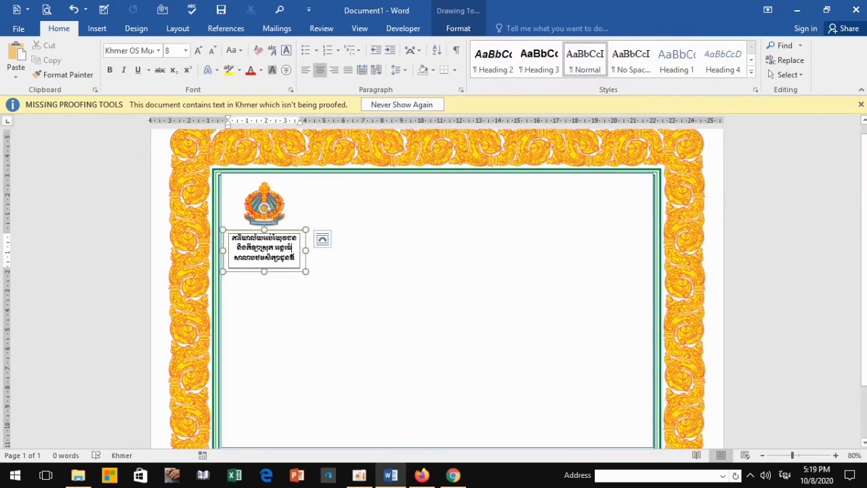
mouse_move(306, 250)
mouse_down()
mouse_move(345, 250)
mouse_move(326, 250)
mouse_up()
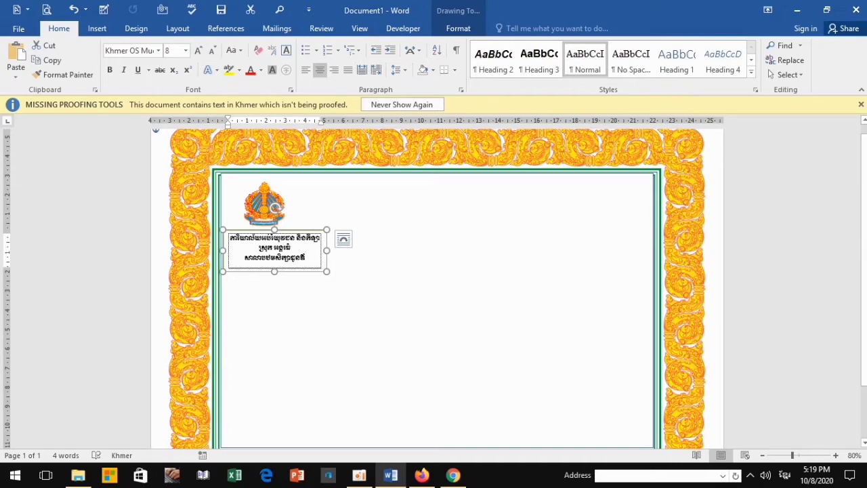
- Centre the emblem above the text box, then select the last line of text
mouse_move(275, 208)
mouse_down()
mouse_move(300, 204)
mouse_move(286, 204)
mouse_up()
click(311, 190)
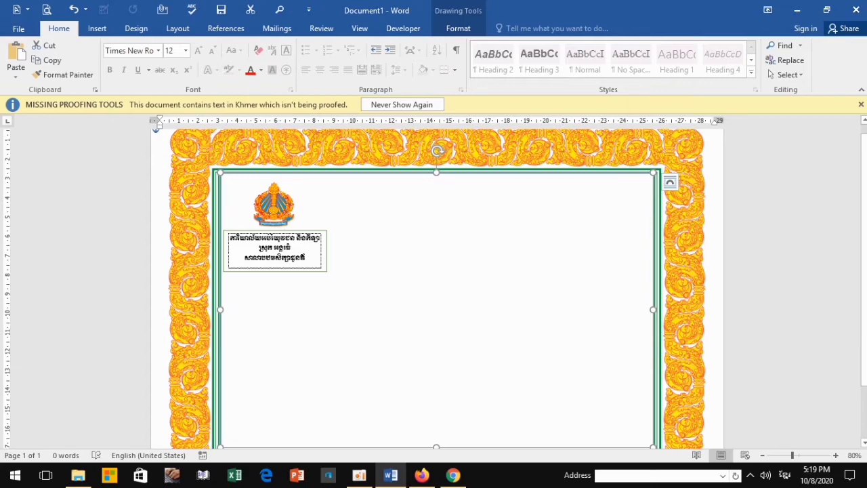
drag(306, 258, 244, 258)
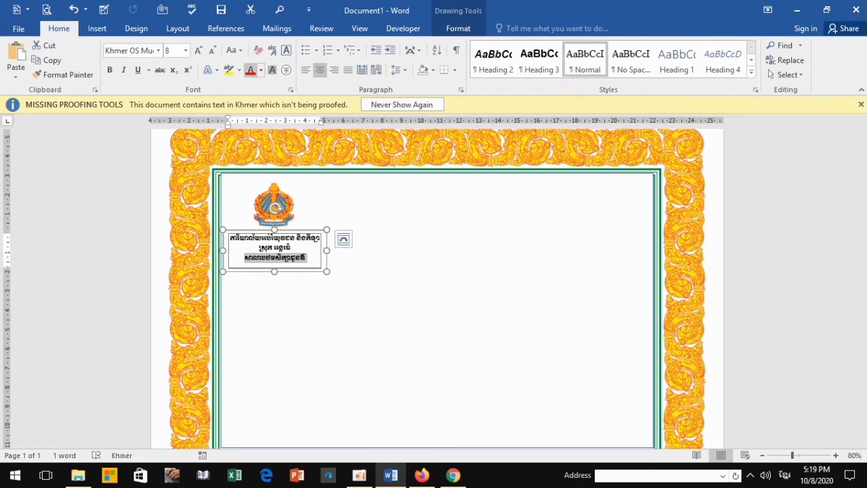
- Colour the school name on the box's last line blue
click(250, 70)
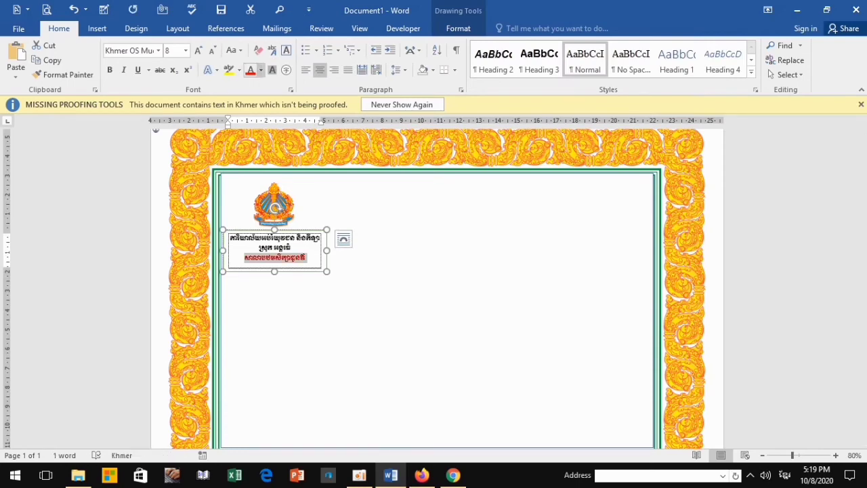
click(260, 70)
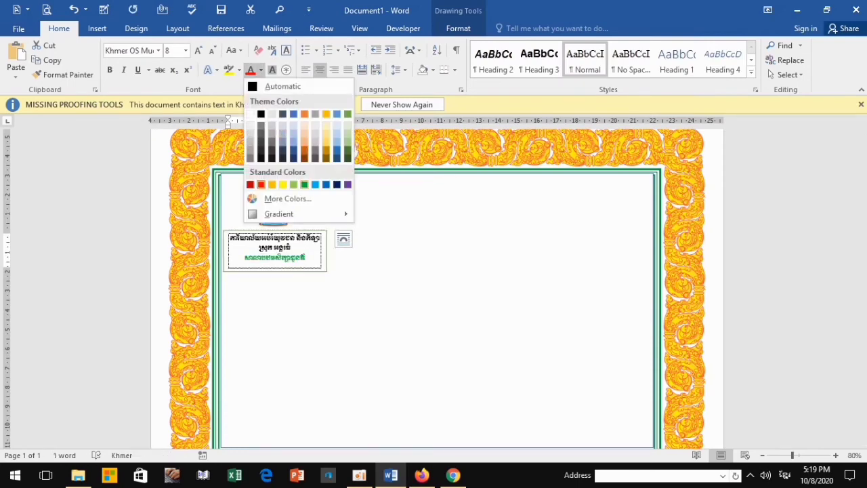
click(326, 184)
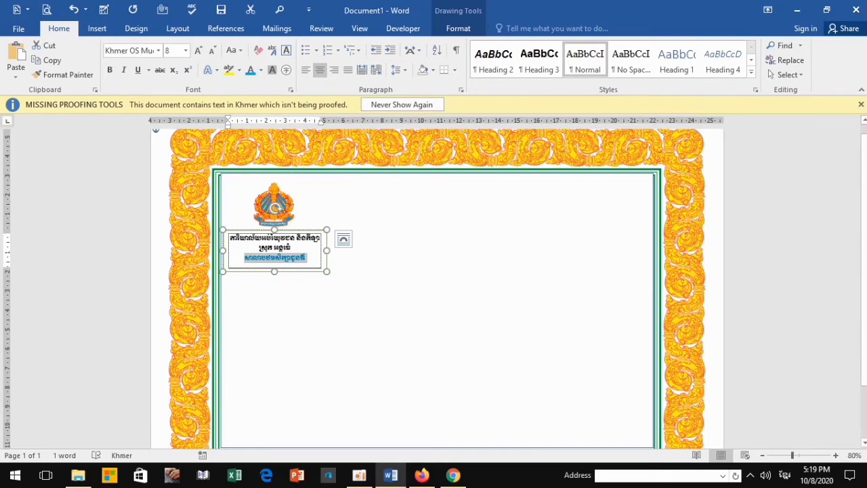
click(653, 271)
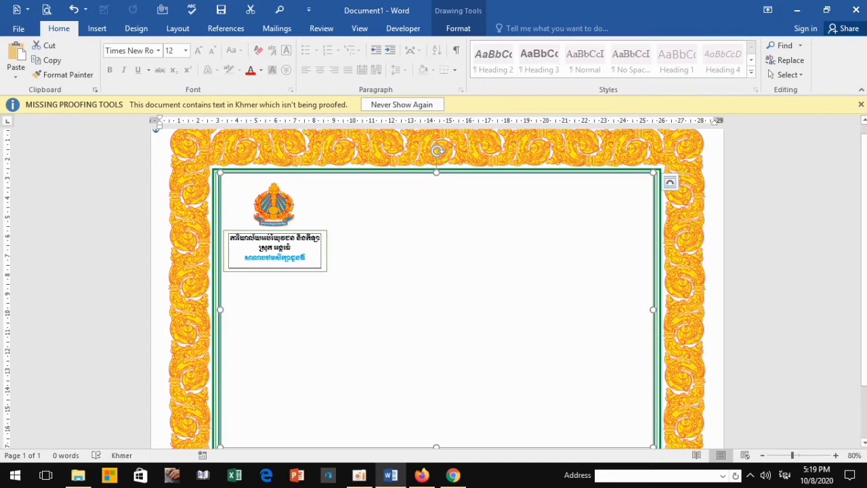
click(306, 258)
key(ctrl+a)
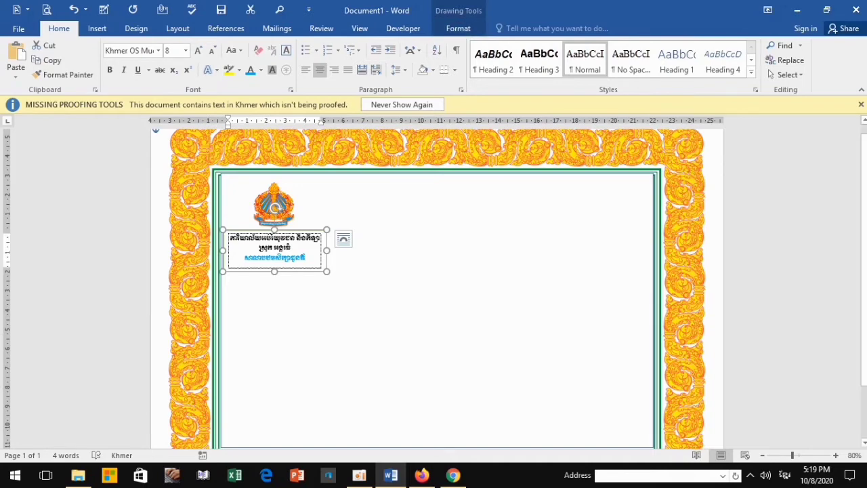
- Remove the outline from the ministry text box
click(458, 27)
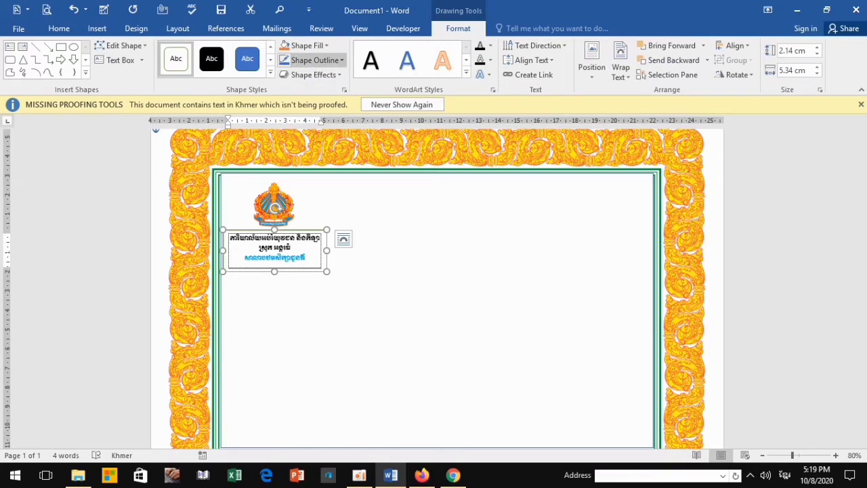
click(315, 60)
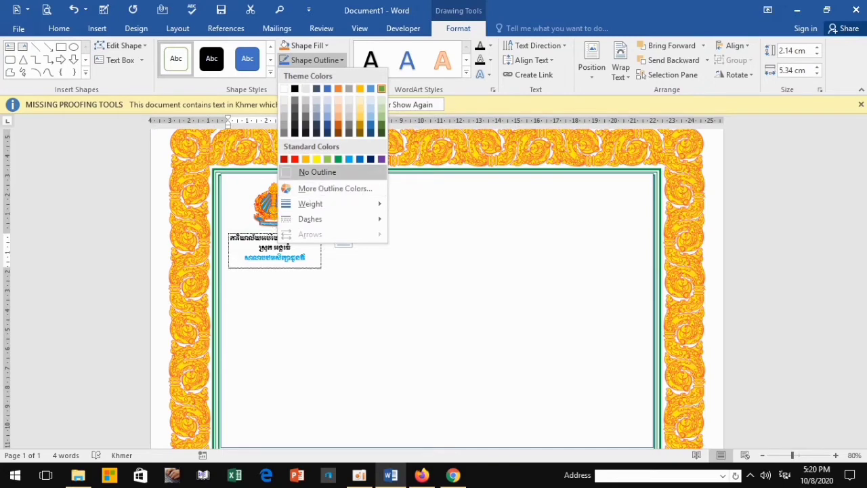
click(318, 172)
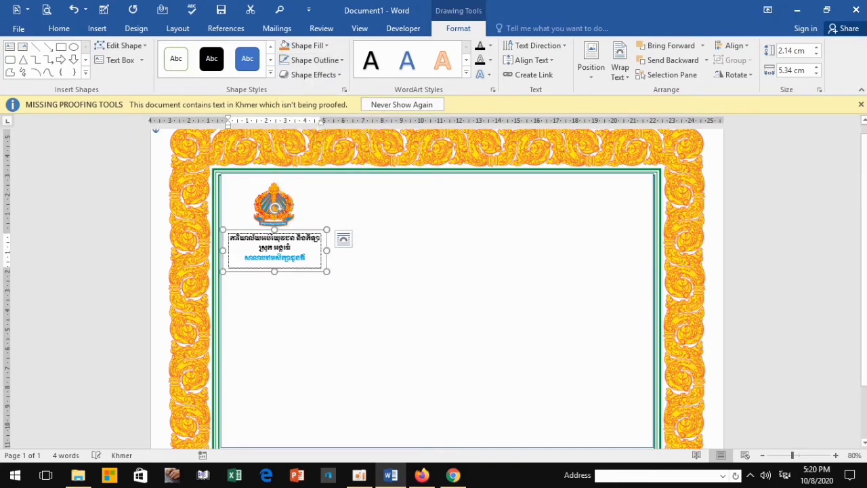
click(317, 172)
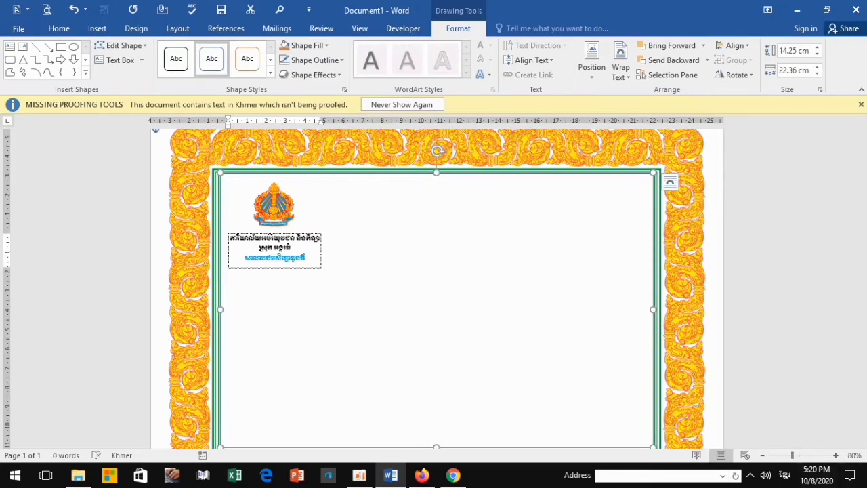
drag(792, 456, 798, 455)
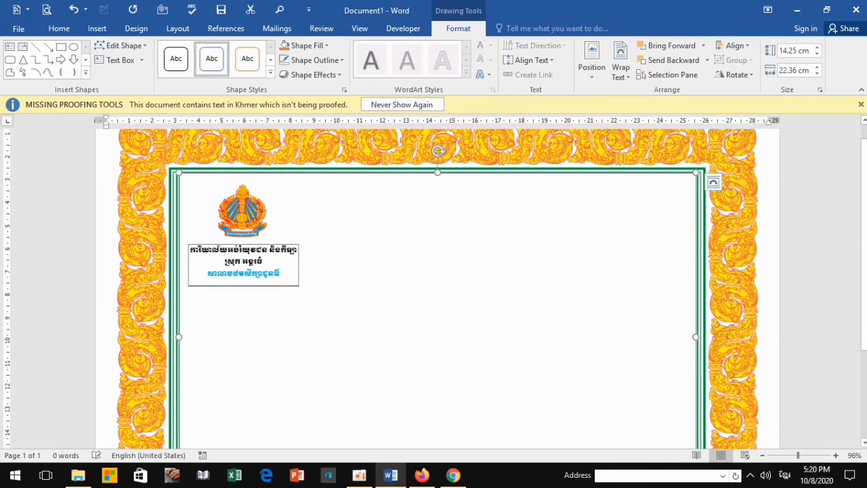
- Widen the ministry text box so its text fits, and nudge the emblem into line above it
click(244, 261)
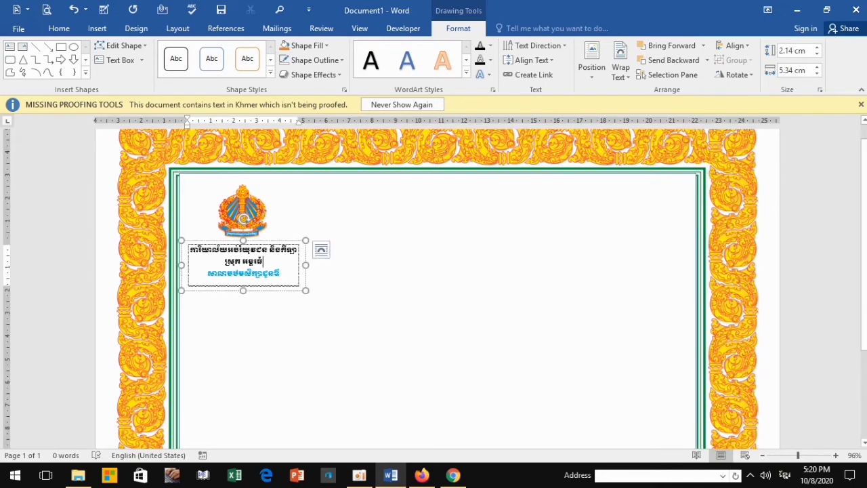
drag(305, 265, 331, 265)
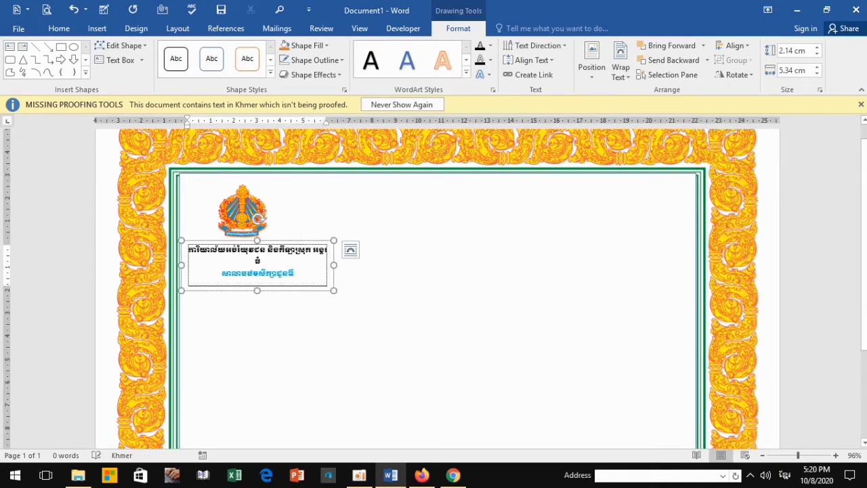
click(254, 212)
drag(254, 211, 258, 211)
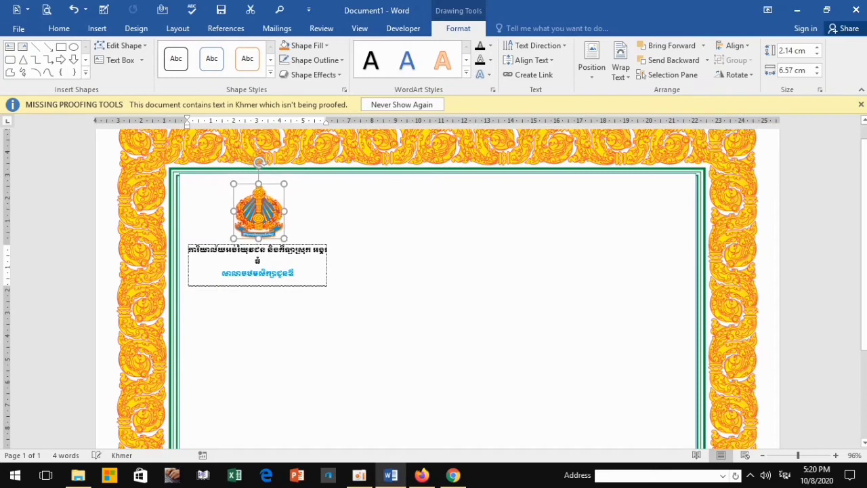
click(260, 261)
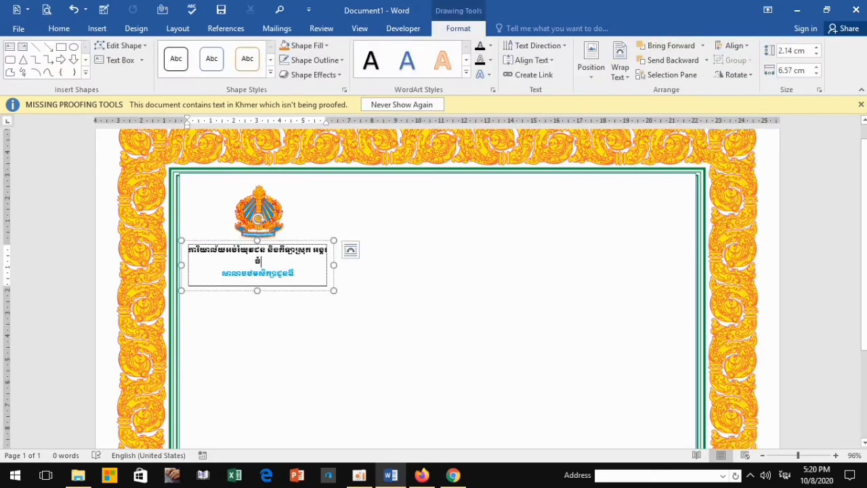
drag(333, 265, 342, 265)
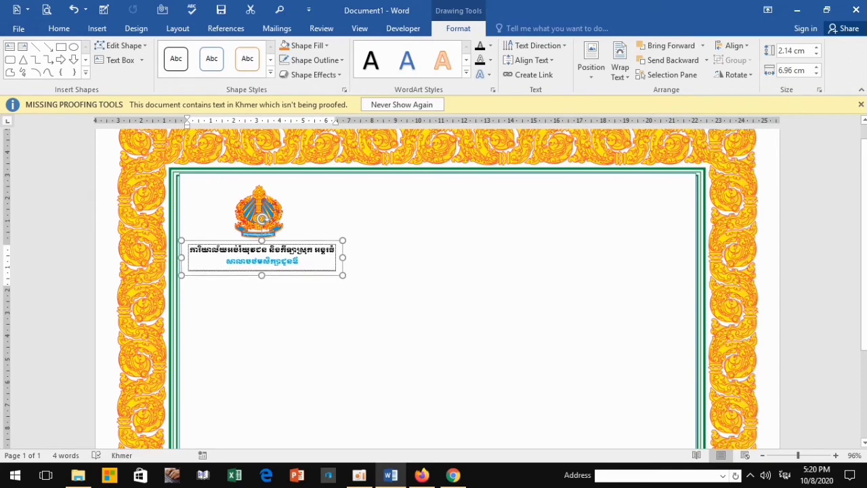
click(439, 337)
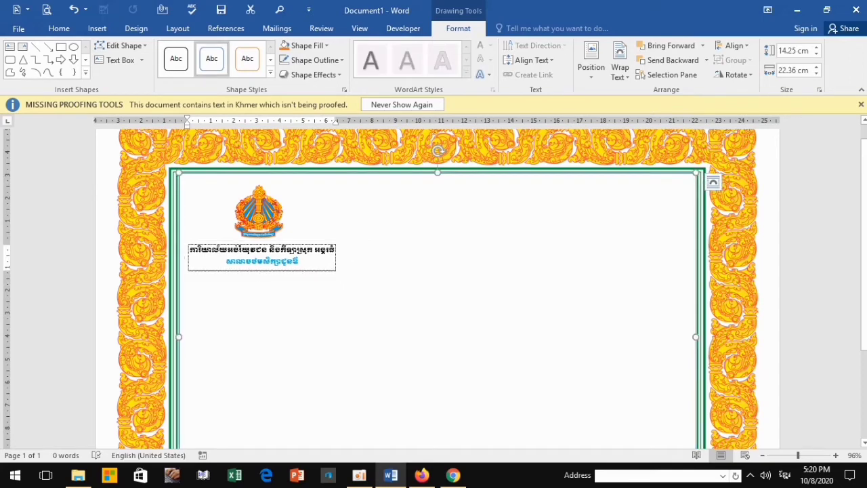
drag(260, 210, 263, 213)
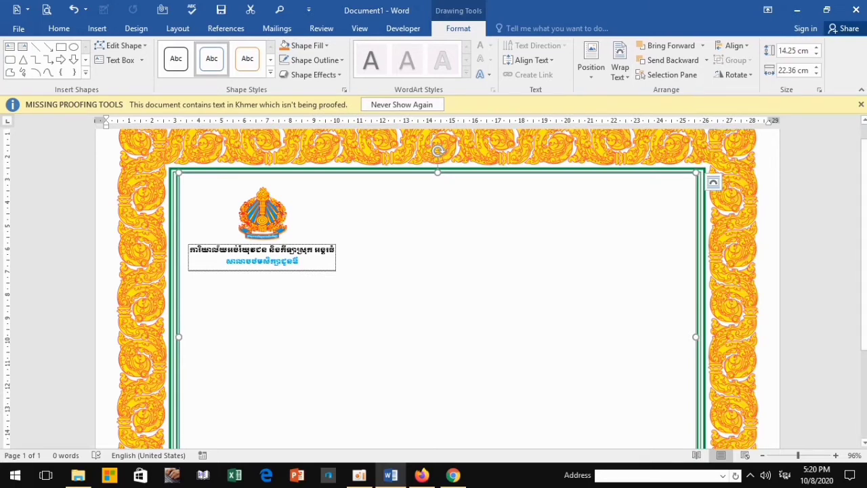
click(262, 254)
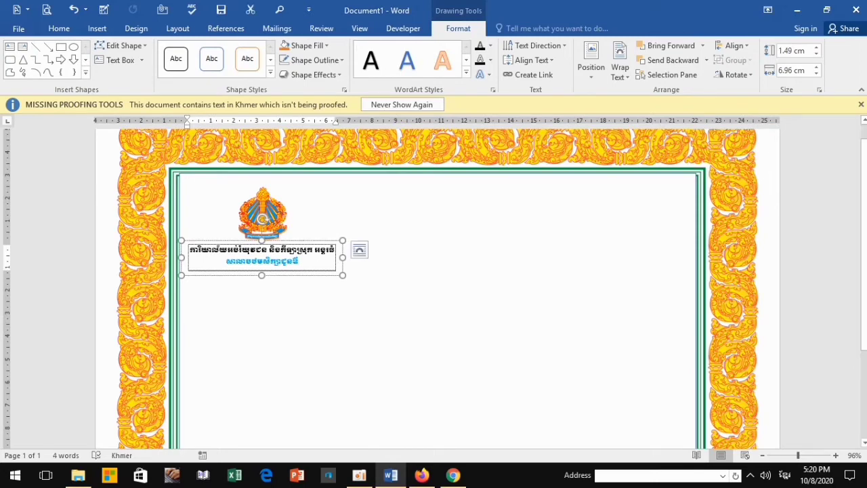
- Paste a copy of the ministry box at the page's upper right and make it taller
key(ctrl+v)
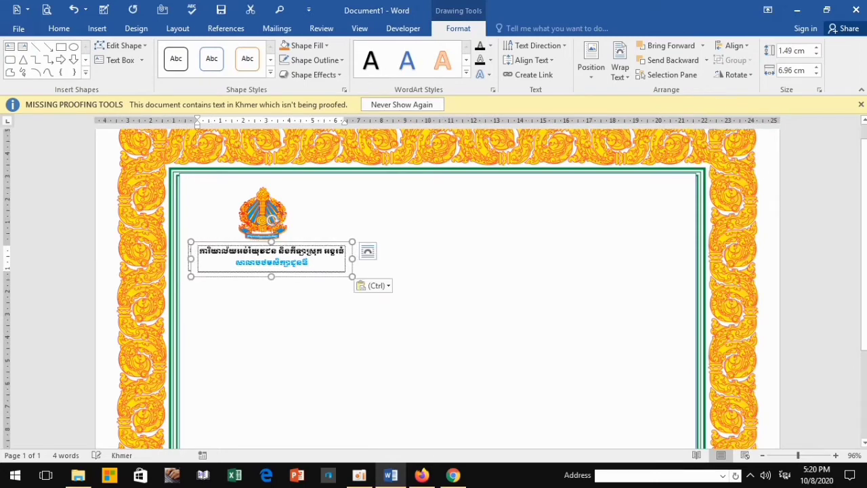
drag(196, 267, 513, 215)
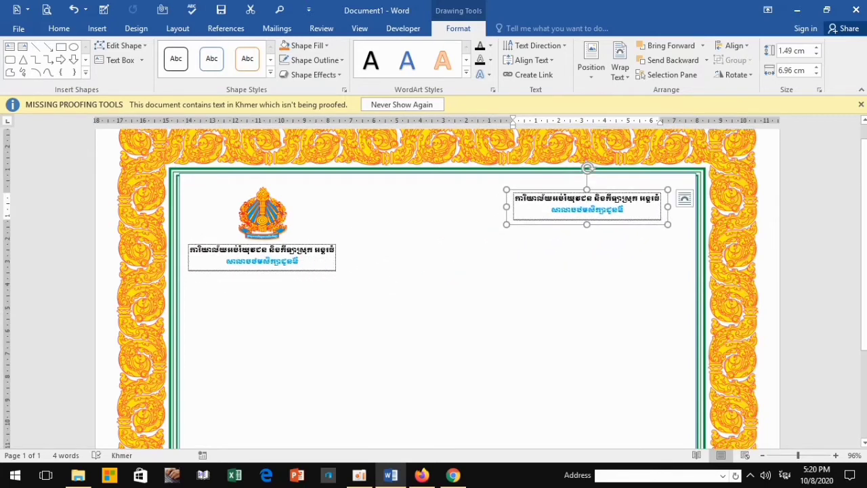
drag(587, 224, 586, 264)
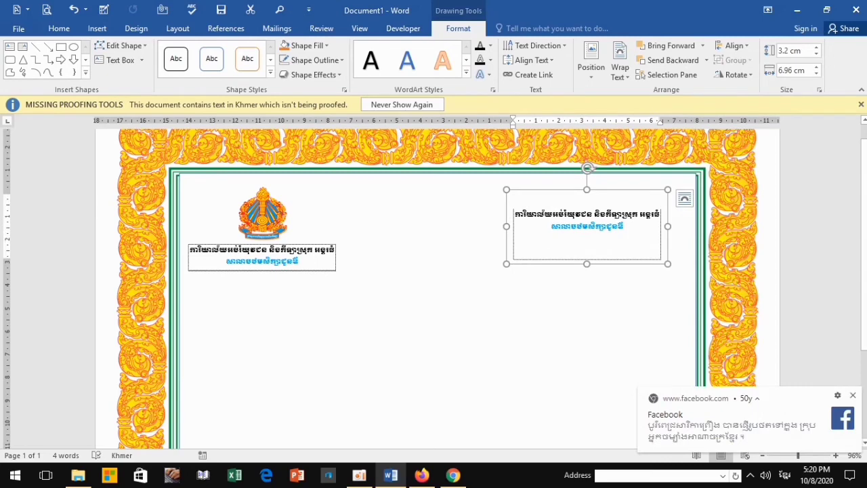
- Replace its text with the motto 'ព្រះរាជាណាចក្រកម្ពុជា' and 'ជាតិ សាសនា ព្រះមហាក្សត្រ' on two lines
key(ctrl+a)
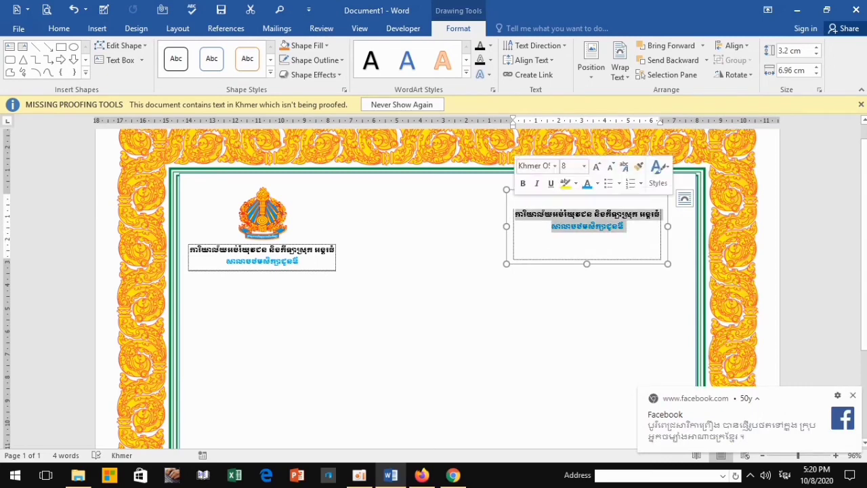
text(ក្រ)
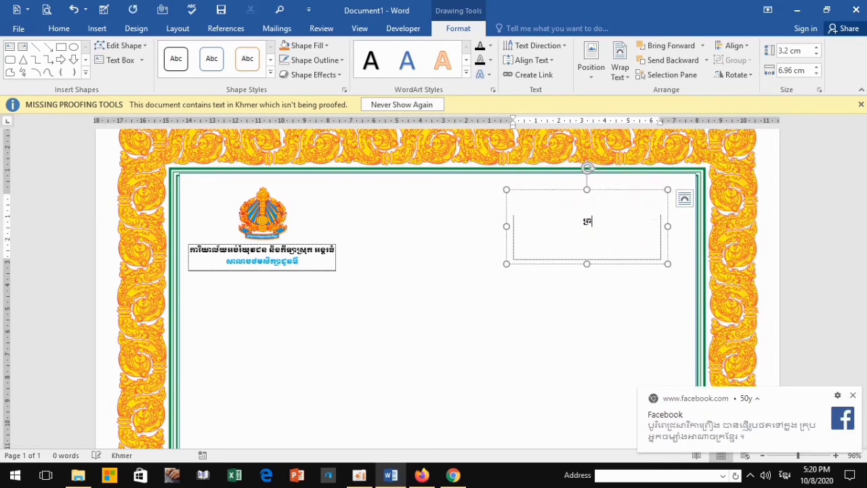
text(ះរា)
text(ជា)
key(BackSpace)
key(BackSpace)
text(ាជា)
text(ណាច)
text(ក្)
text(រក)
text(ម្)
text(ពុជា)
key(Return)
text(ជ)
text(ាតិ)
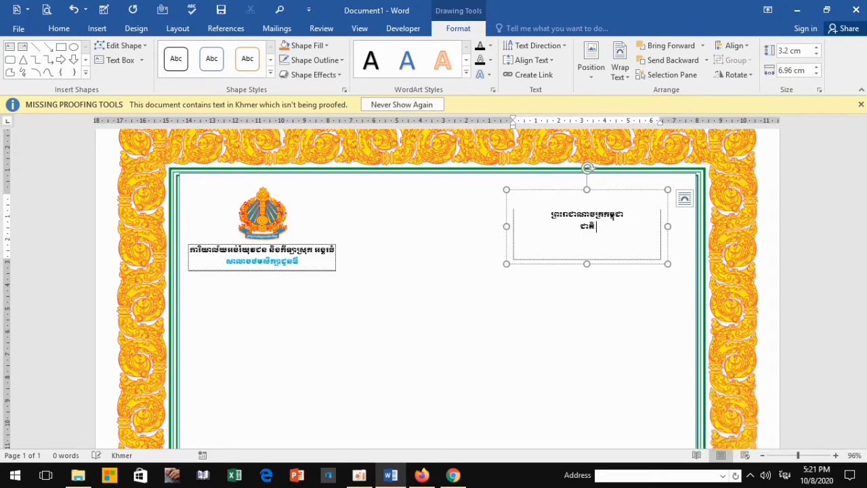
text( សាសនា)
text( ព)
text(្រះម)
text(ហាក)
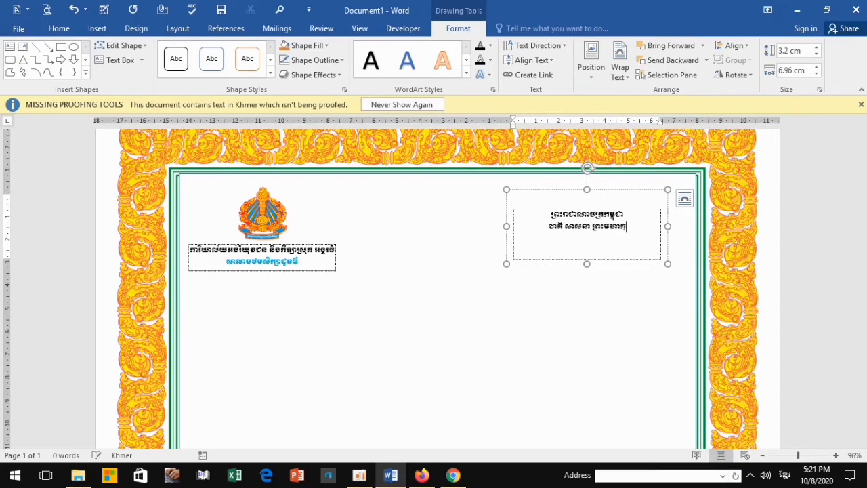
text(្សត)
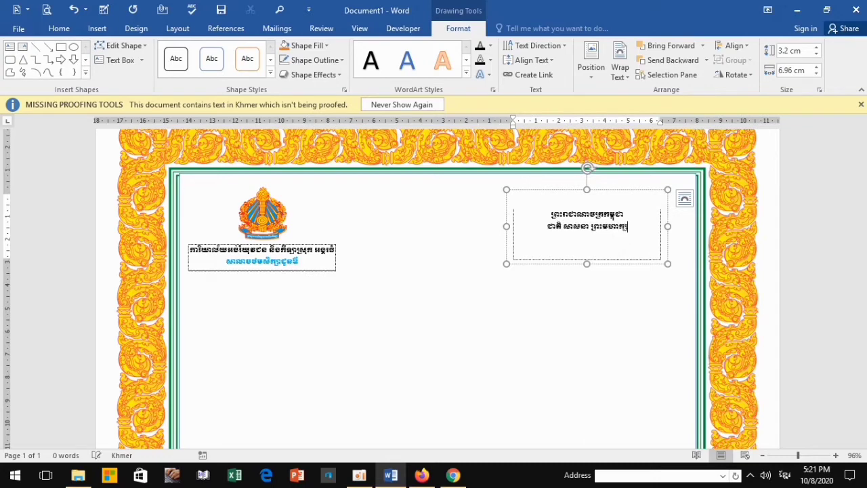
text(្រ)
text(្រ)
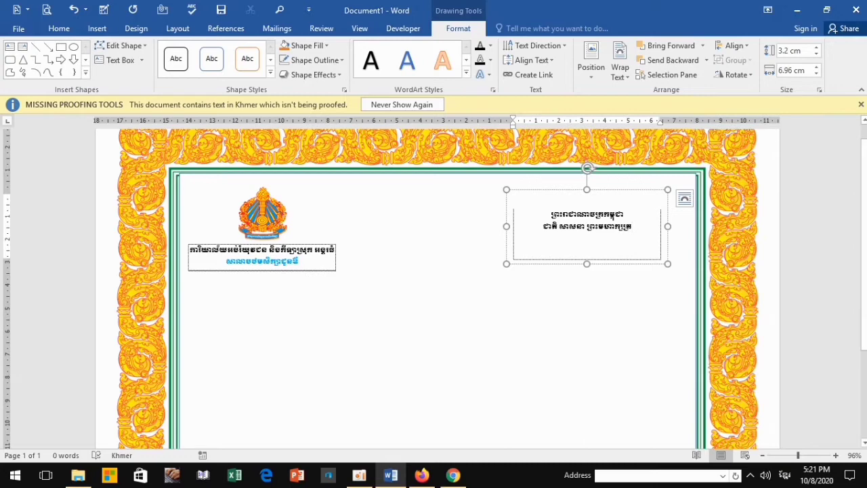
- Move the motto box slightly higher and make its text size 12 in purple
drag(587, 264, 596, 253)
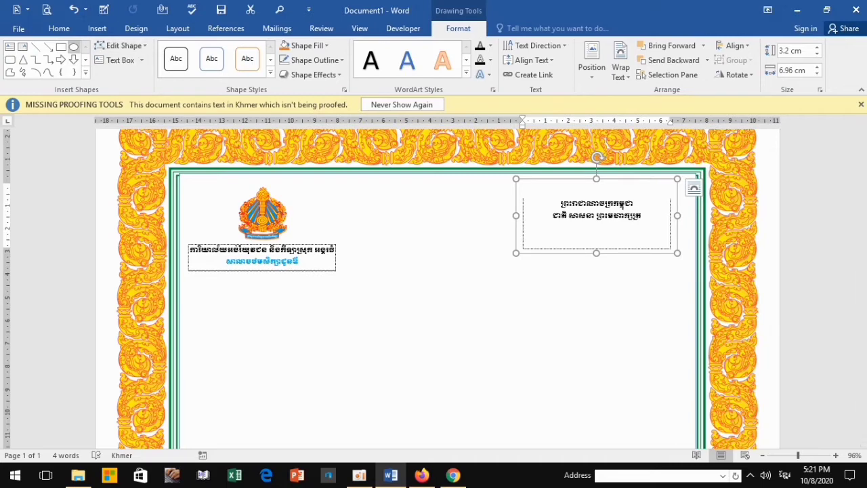
click(59, 27)
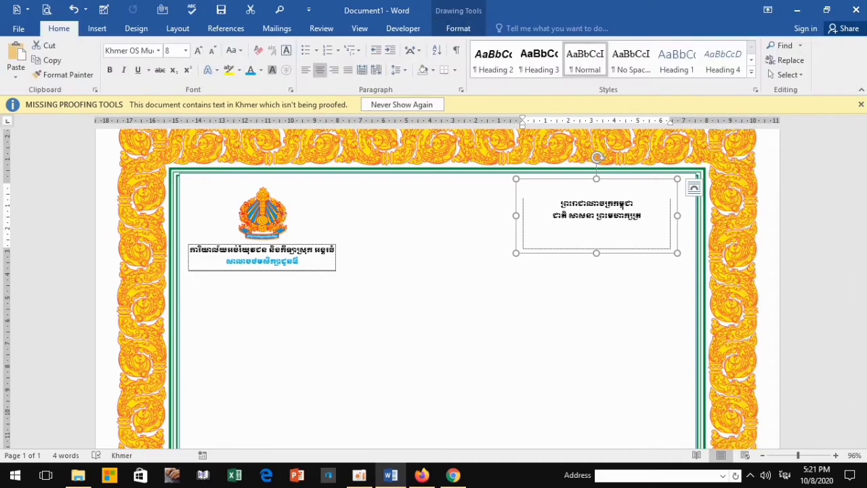
click(186, 51)
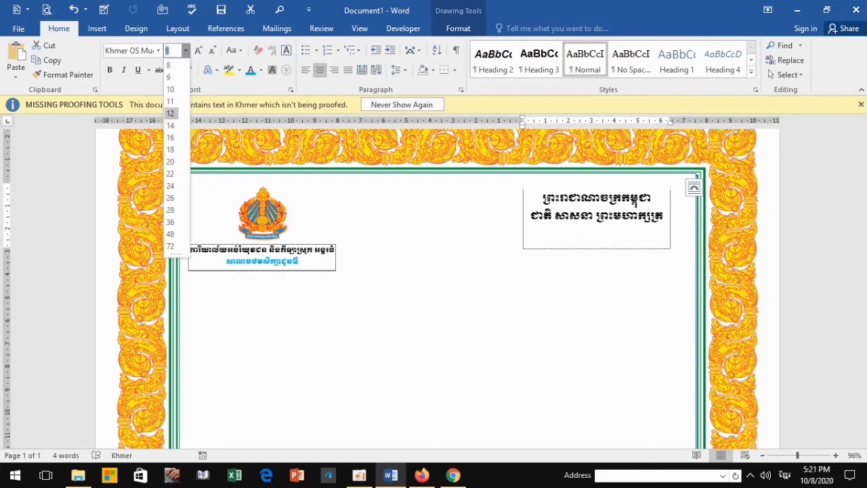
click(170, 113)
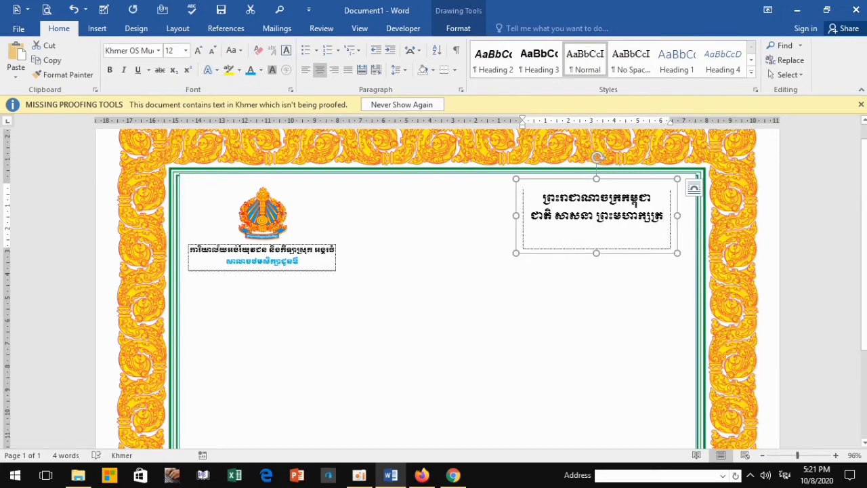
key(ctrl+a)
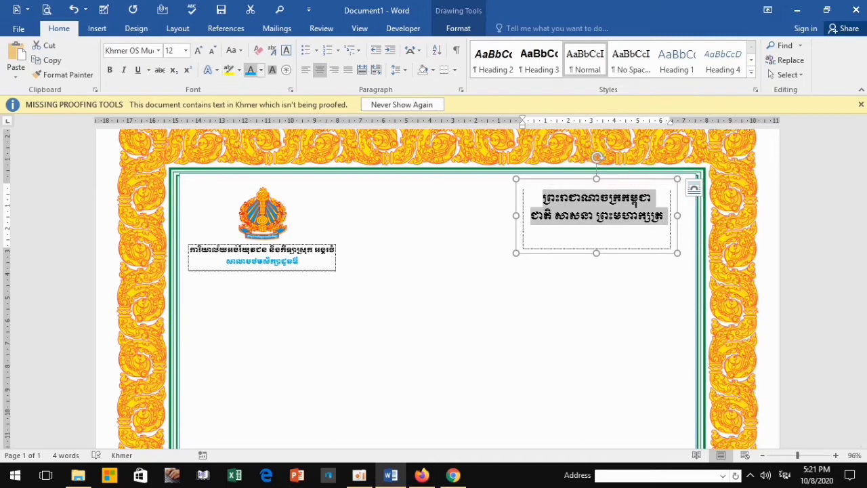
click(260, 70)
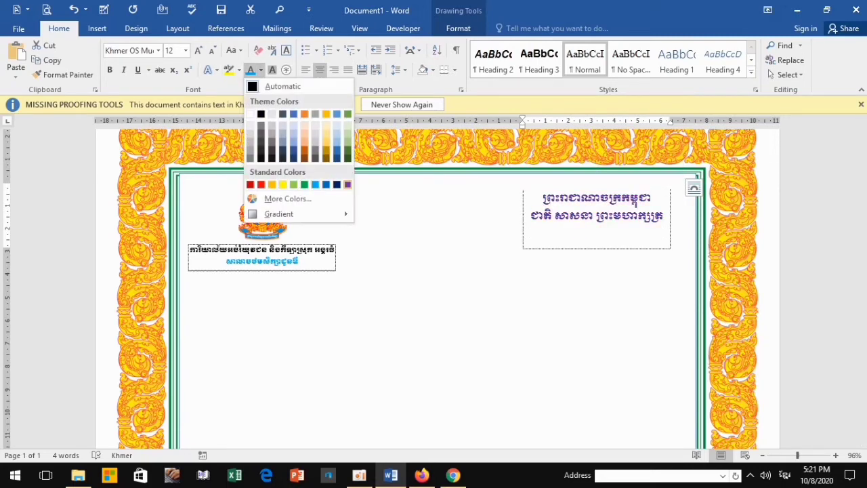
click(348, 185)
click(599, 238)
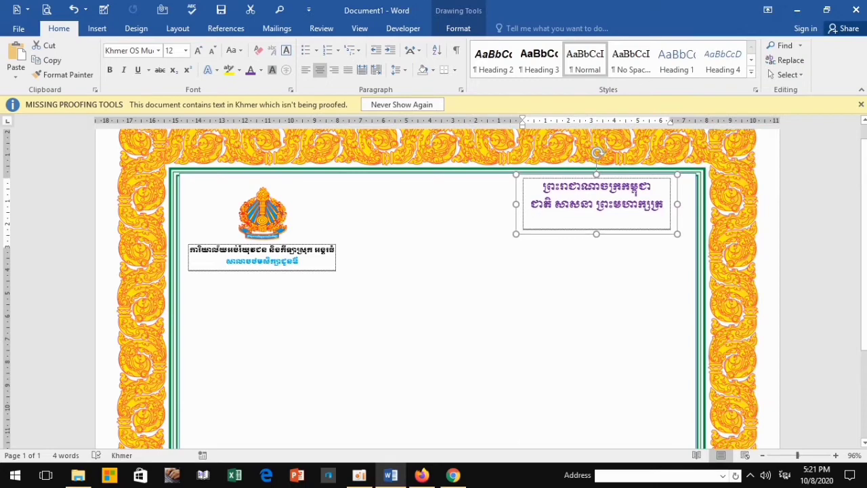
click(662, 204)
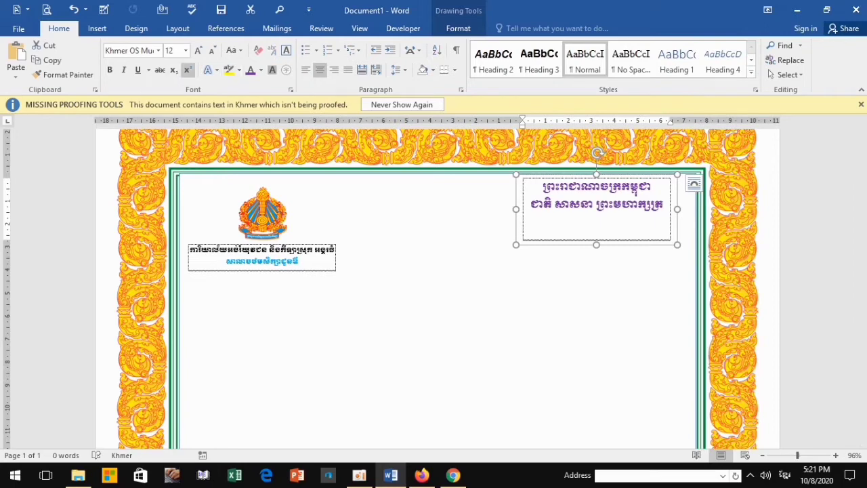
click(97, 28)
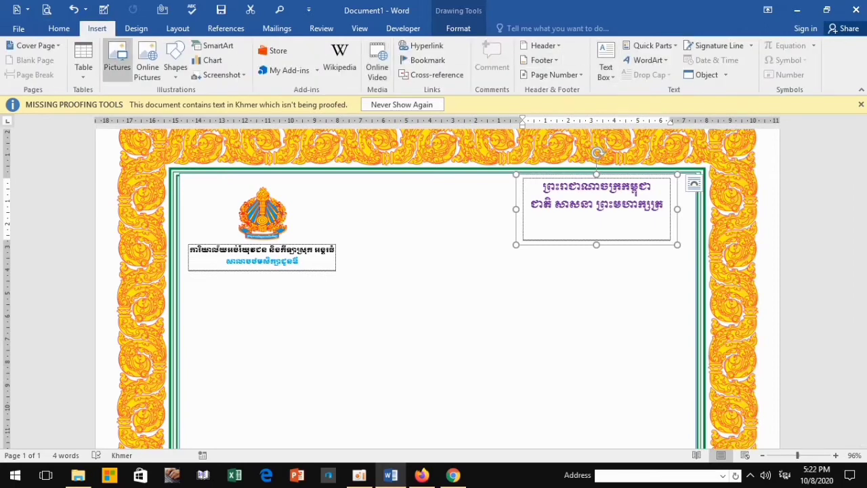
- Add a line of decorative ornament symbols beneath the motto and select them
click(663, 204)
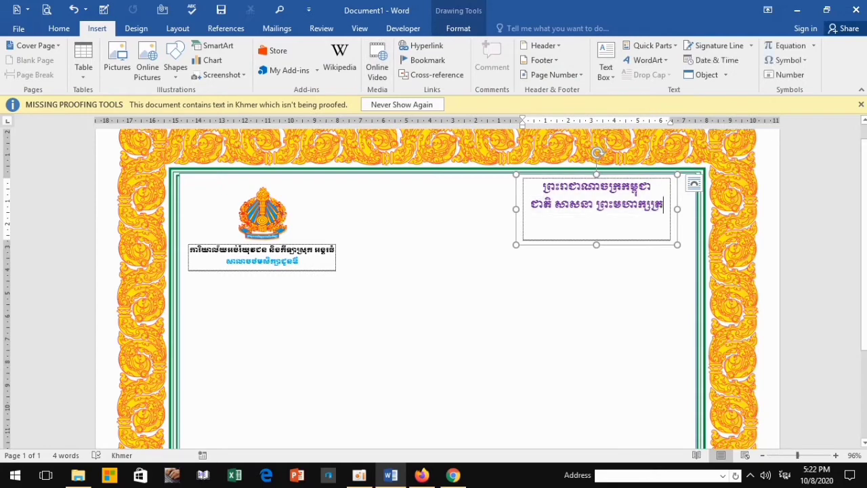
key(Return)
key(alt+shift)
key(alt+shift)
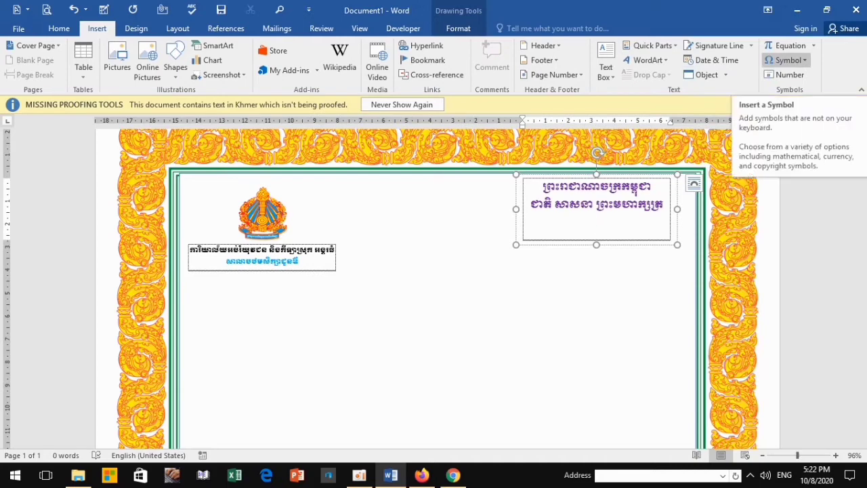
click(788, 59)
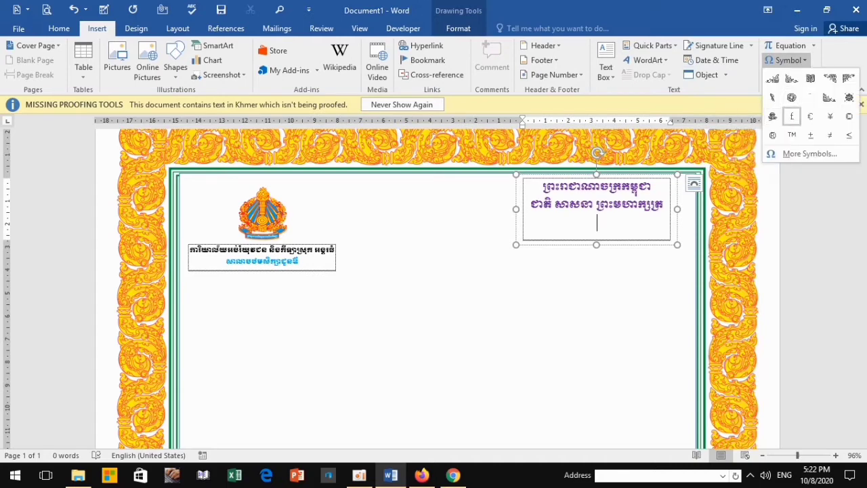
click(772, 78)
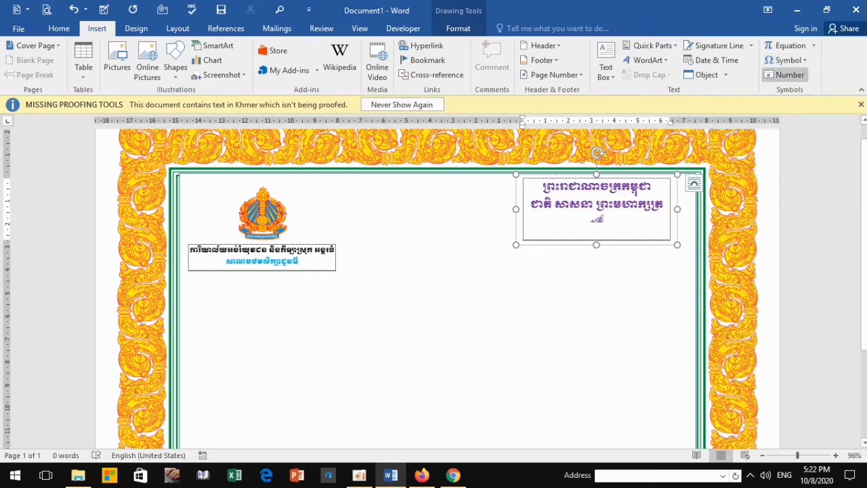
click(788, 60)
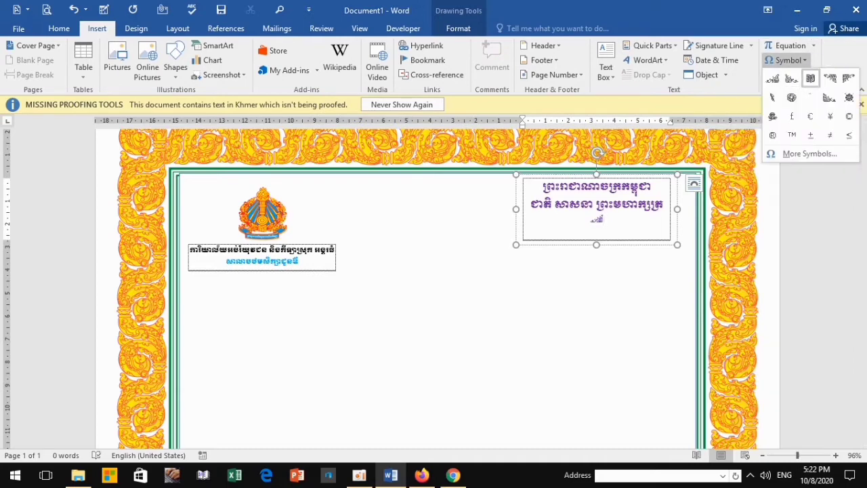
click(789, 78)
click(788, 60)
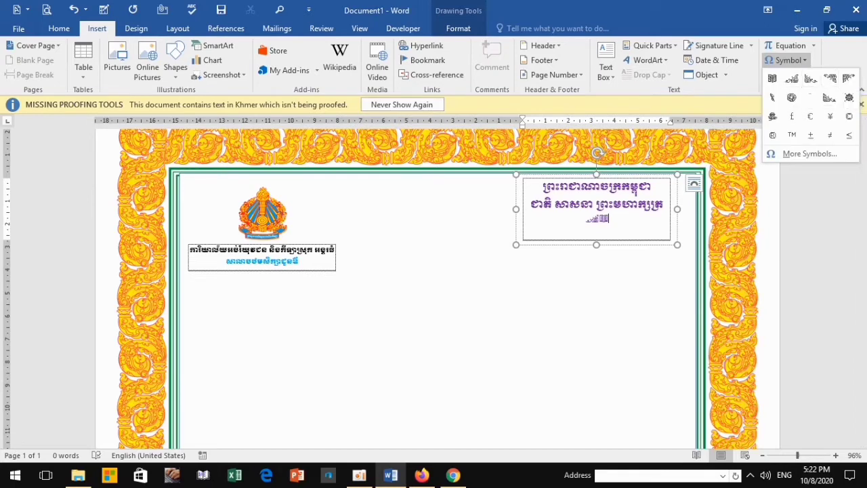
click(810, 78)
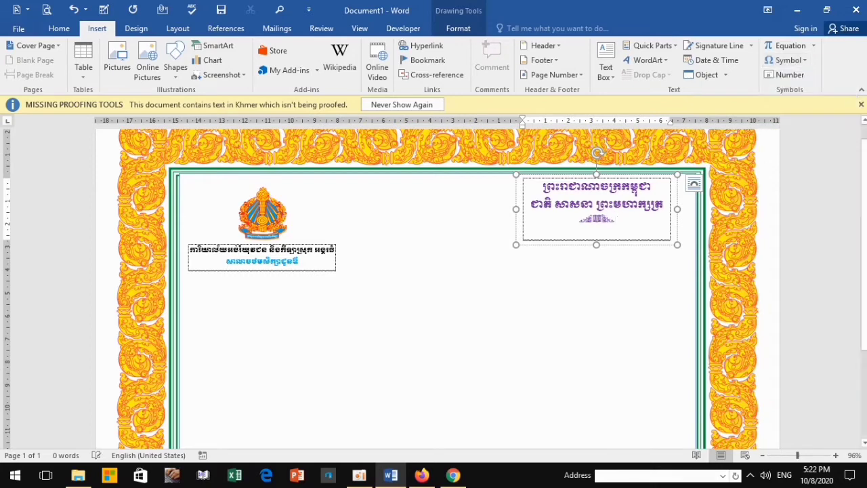
key(shift+Left)
key(shift+Left)
key(shift+Left)
key(shift+Left)
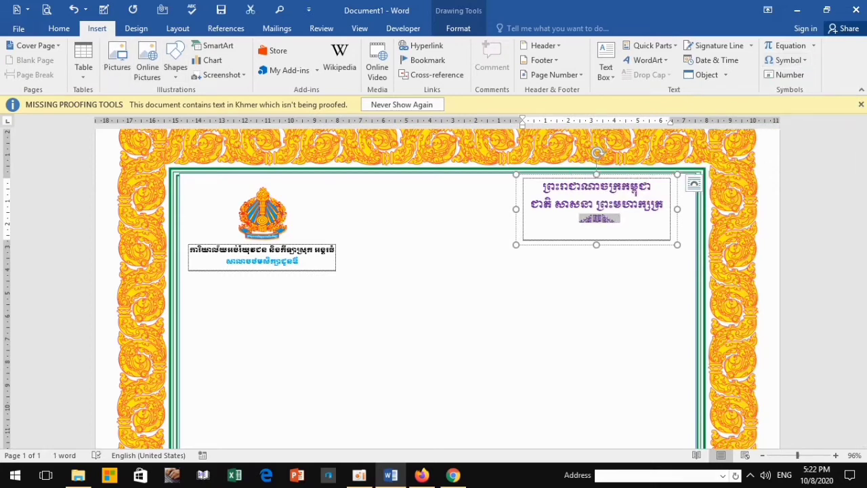
- Colour the ornament under the motto green and enlarge it to size 20
click(59, 28)
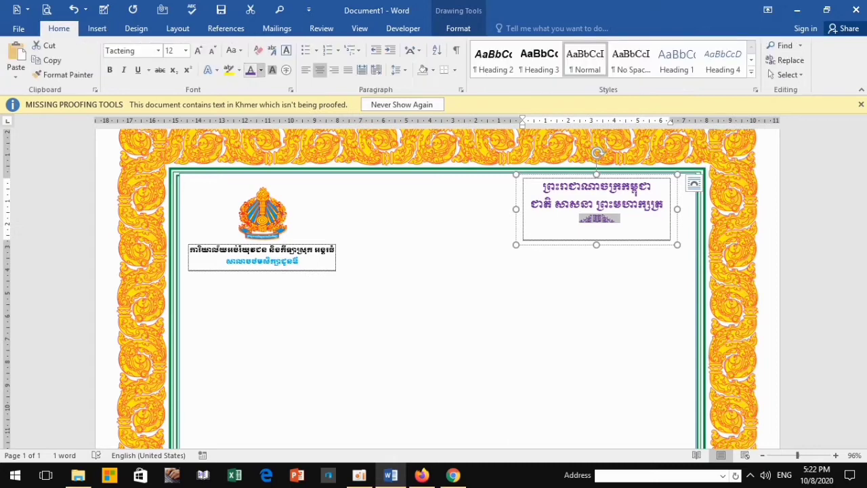
click(261, 70)
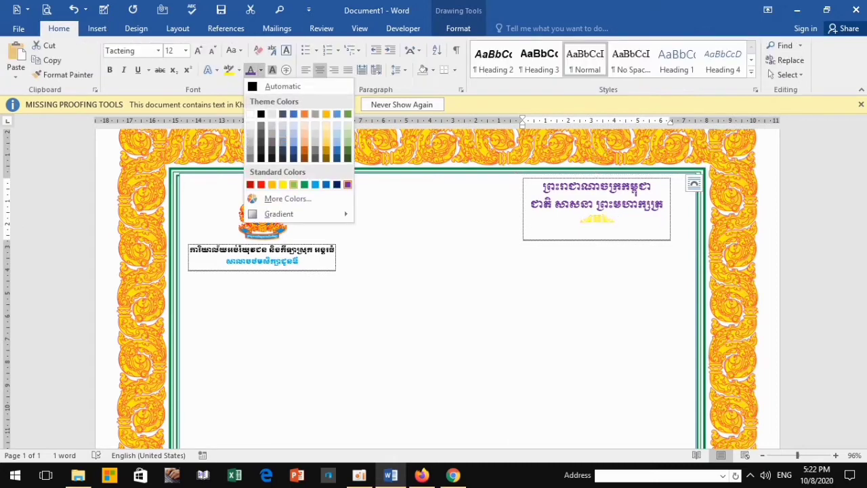
click(304, 185)
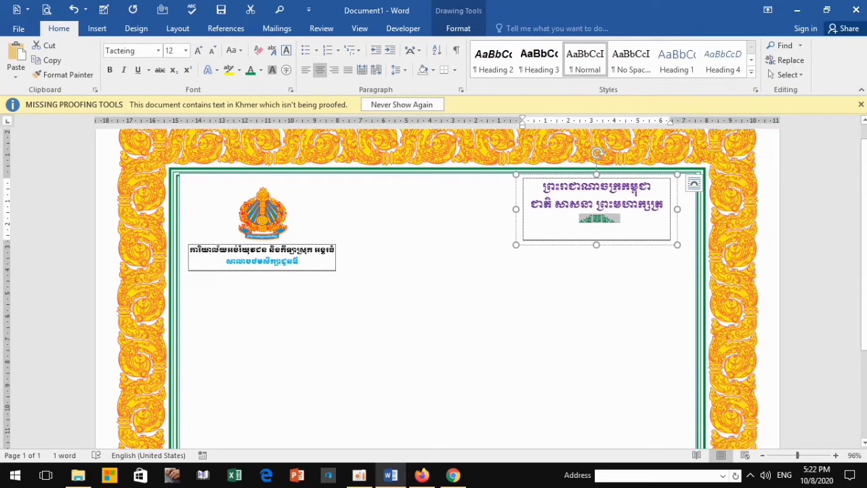
click(198, 50)
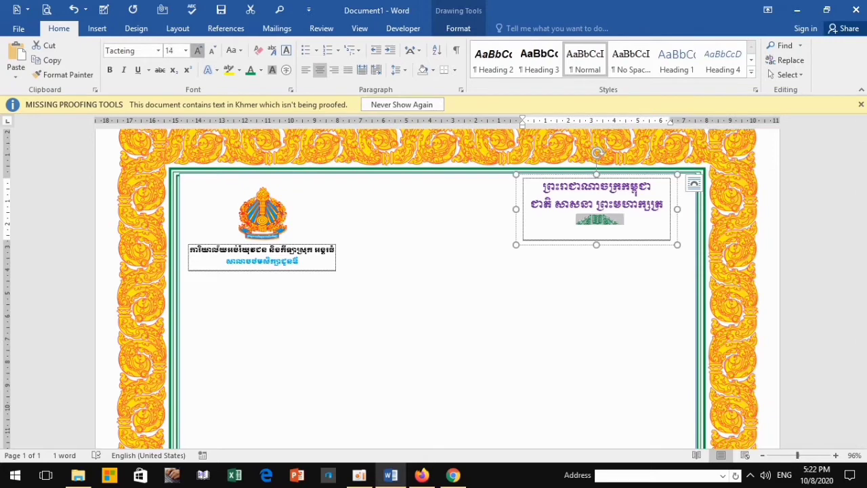
click(198, 51)
click(198, 50)
click(198, 50)
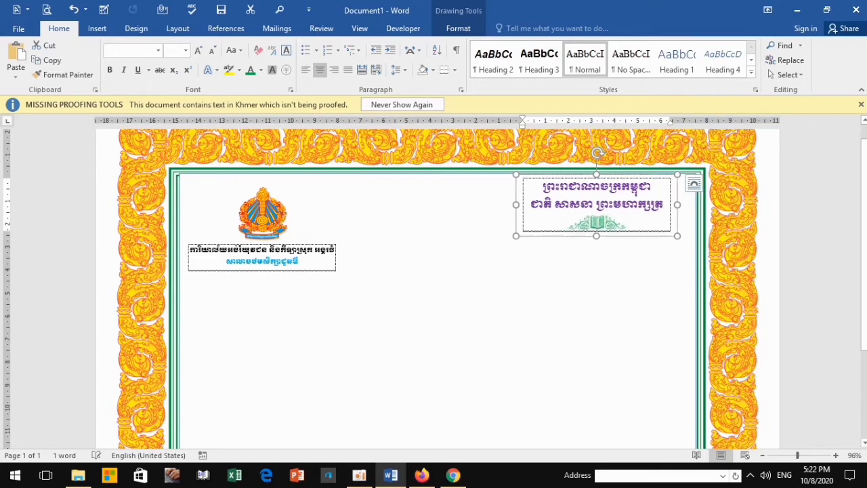
click(437, 336)
click(596, 204)
scroll(438, 289, down, 3)
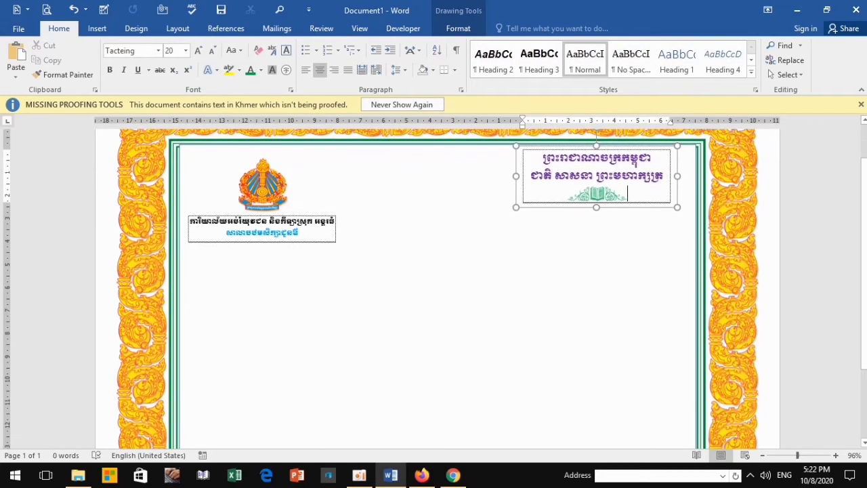
scroll(438, 288, up, 2)
click(437, 289)
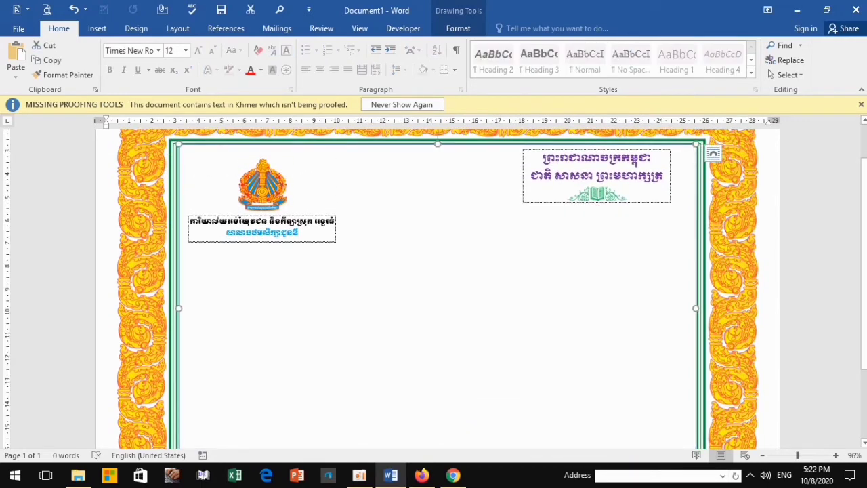
- Paste another copy of the ministry box, centred below the header and widened
key(ctrl+v)
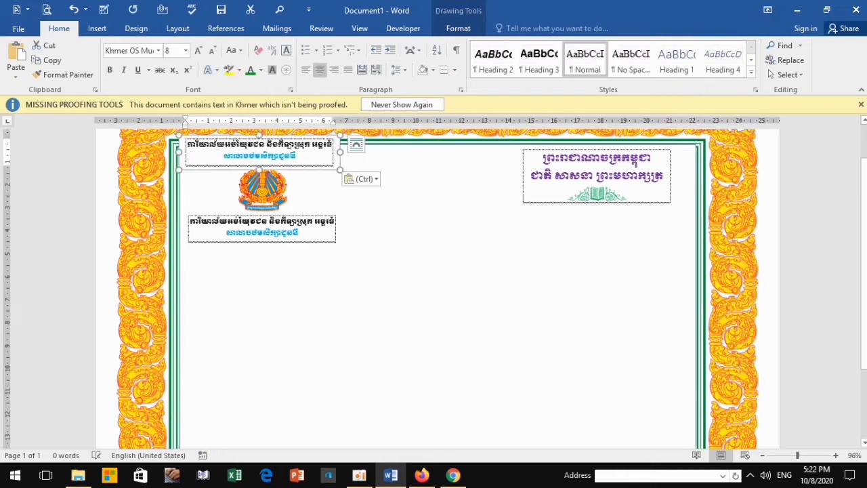
mouse_move(260, 155)
mouse_down()
mouse_move(390, 255)
mouse_move(428, 235)
mouse_move(442, 270)
mouse_up()
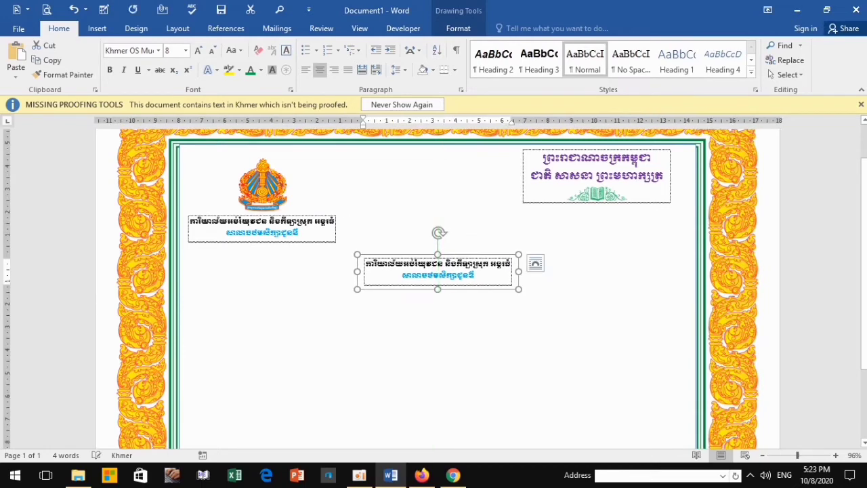
drag(516, 271, 561, 272)
- Replace its text with the Khmer certificate title បណ្ណសរសើរ, enlarged to size 20
mouse_move(499, 275)
mouse_down()
mouse_move(426, 275)
mouse_move(389, 263)
mouse_up()
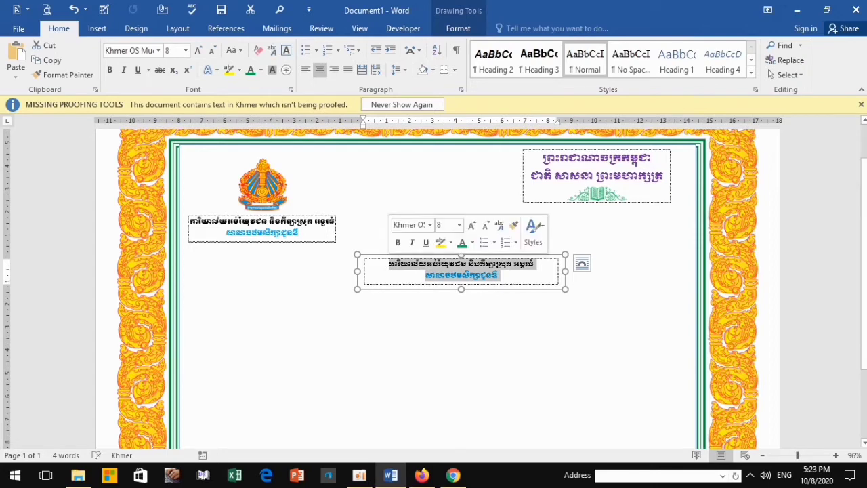
key(Delete)
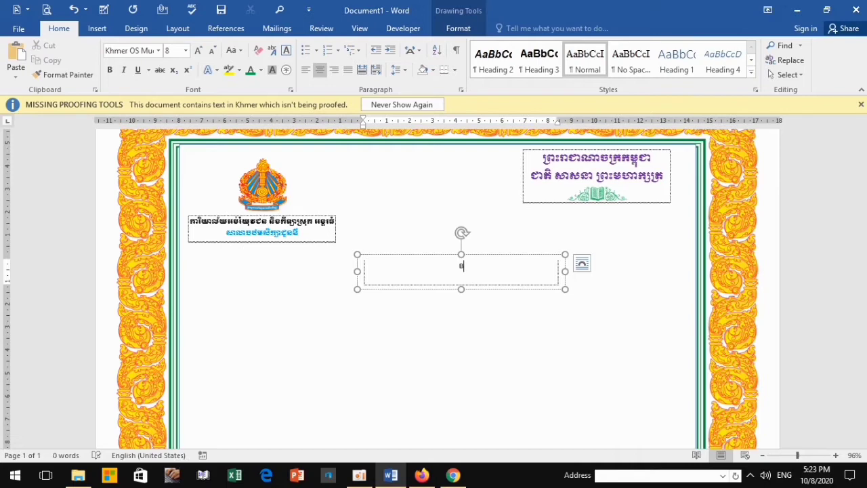
key(alt+shift)
text(ម)
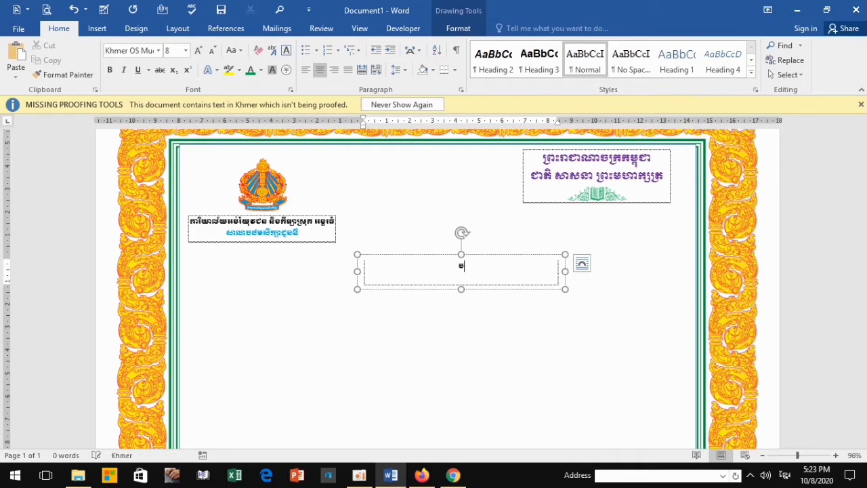
text(ណា្ឌ)
text(ិ)
text(ស)
text(សេរី)
key(ctrl+a)
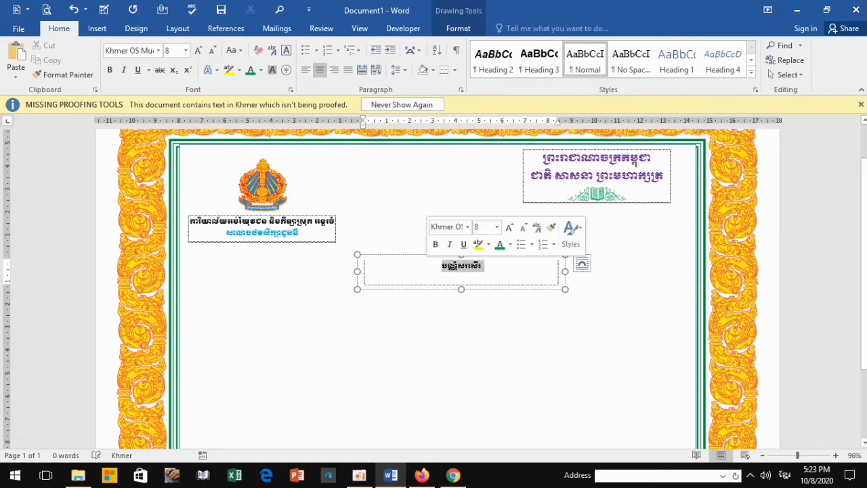
click(198, 50)
click(197, 50)
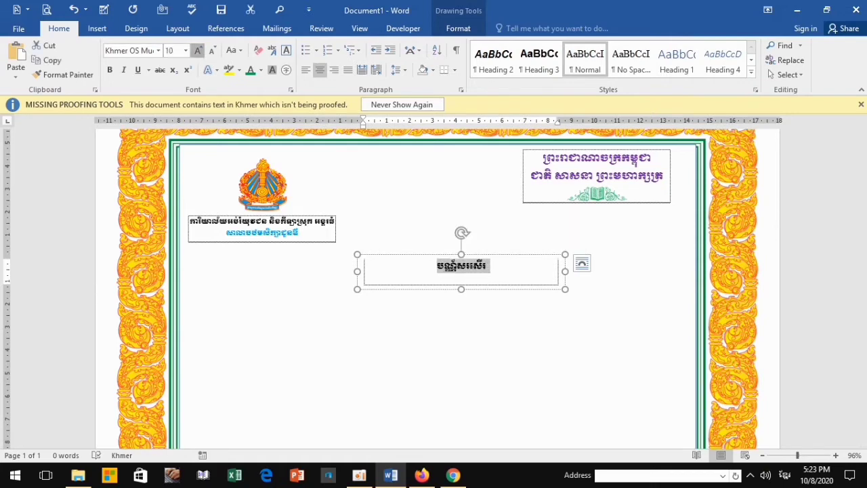
click(197, 50)
click(197, 50)
click(197, 50)
click(197, 50)
click(198, 50)
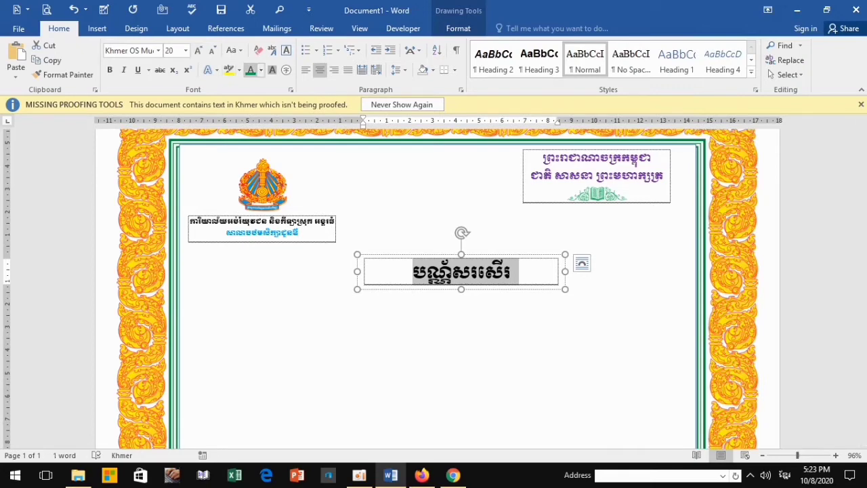
click(261, 70)
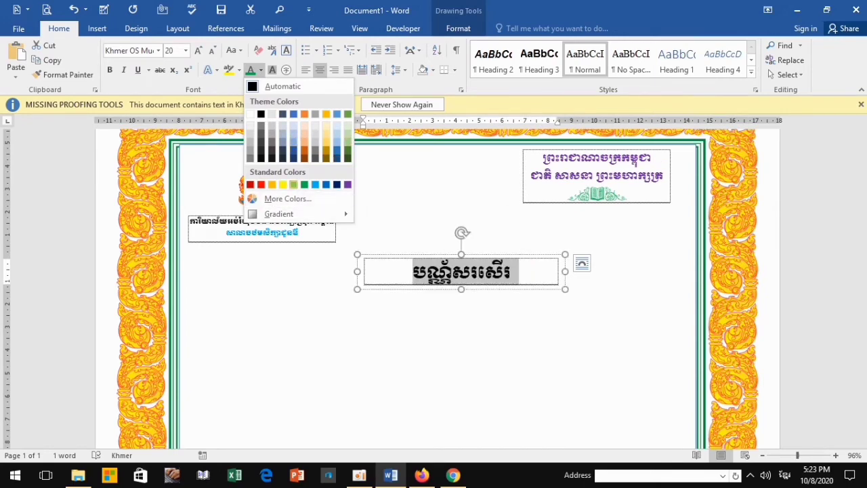
- Pick a salmon colour from the custom colour picker and apply it to the title
click(288, 199)
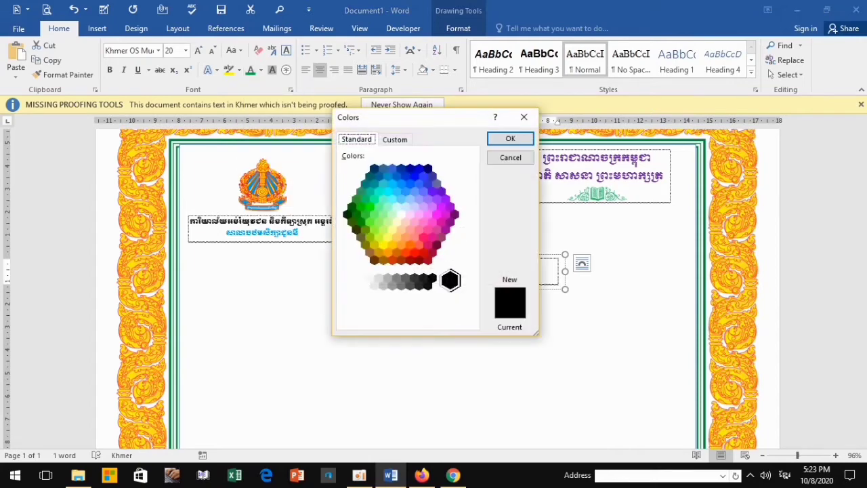
click(384, 198)
click(406, 207)
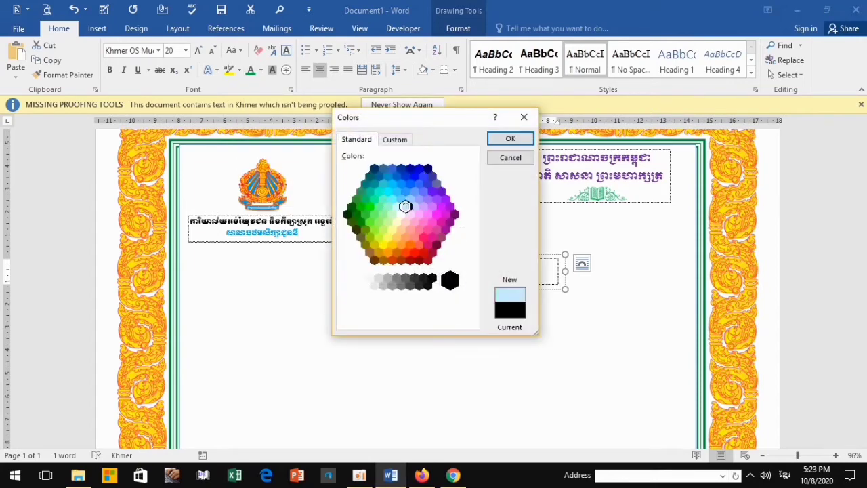
click(414, 236)
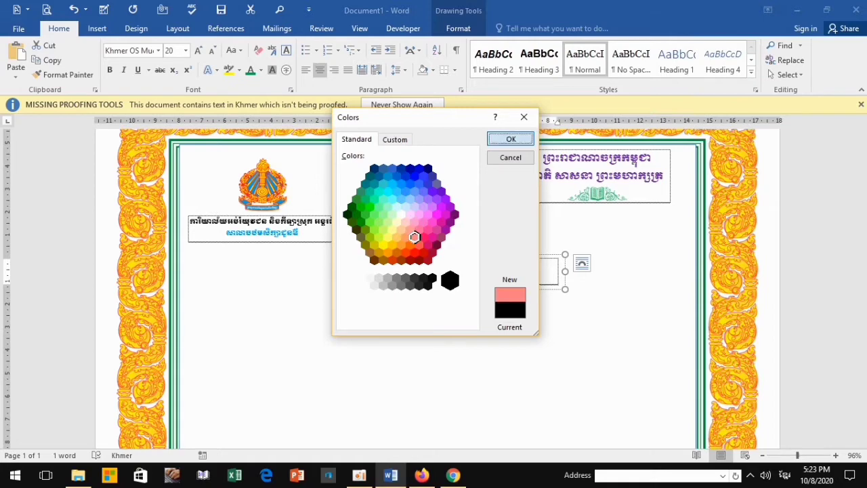
click(511, 138)
click(474, 273)
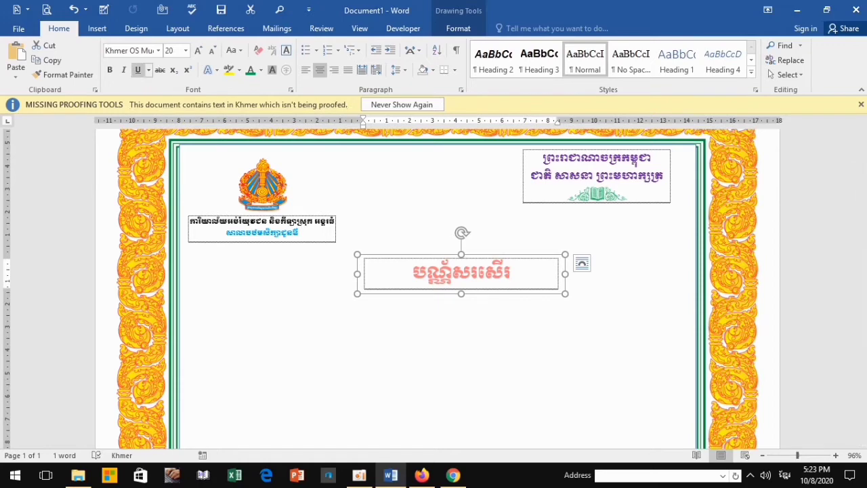
- Underline the title and preview the landscape A4 certificate in Print view
click(138, 70)
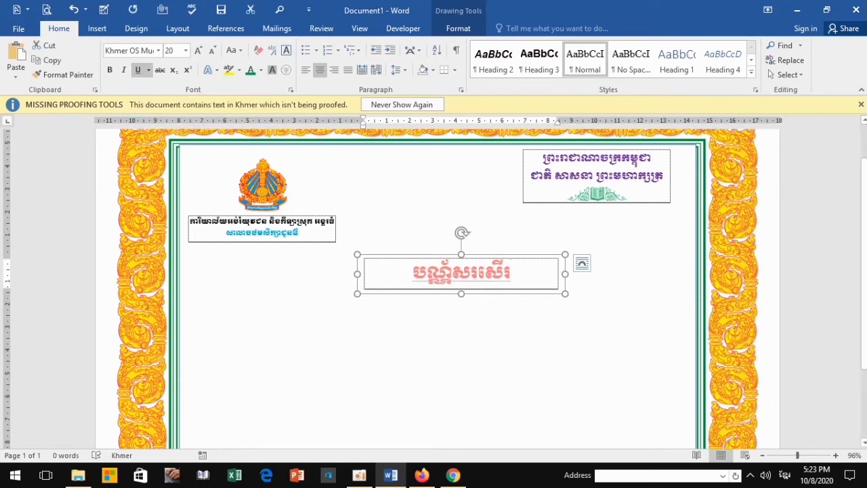
key(Tab)
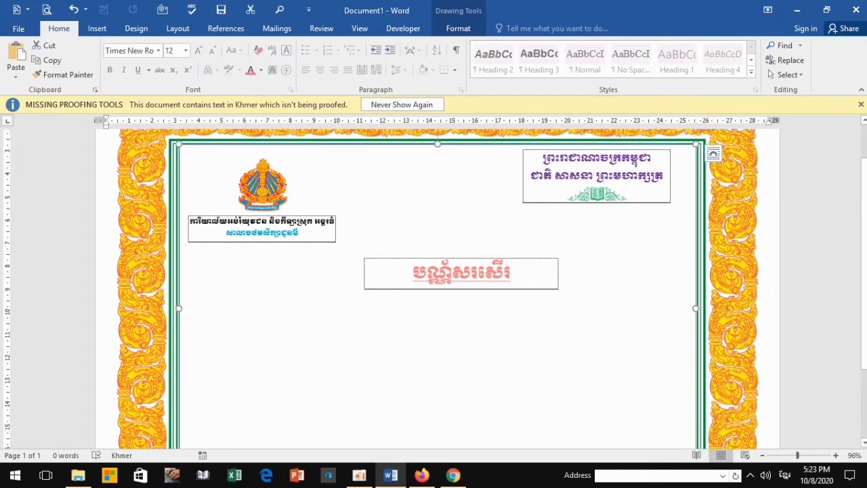
key(ctrl+p)
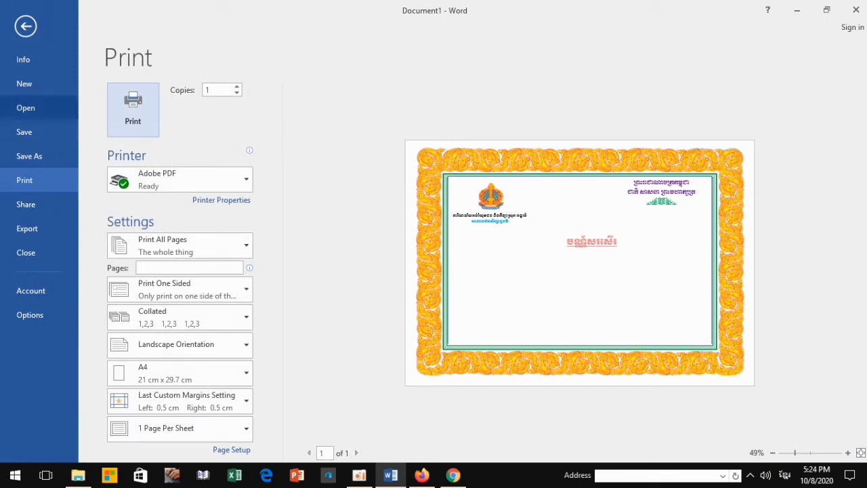
- Leave the print preview and nudge the បណ្ណសរសើរ title box slightly higher toward the header
click(26, 26)
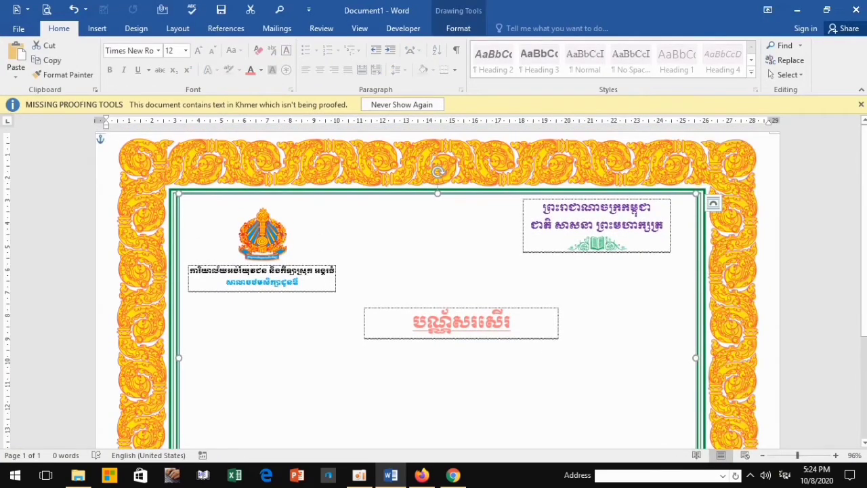
drag(460, 323, 463, 302)
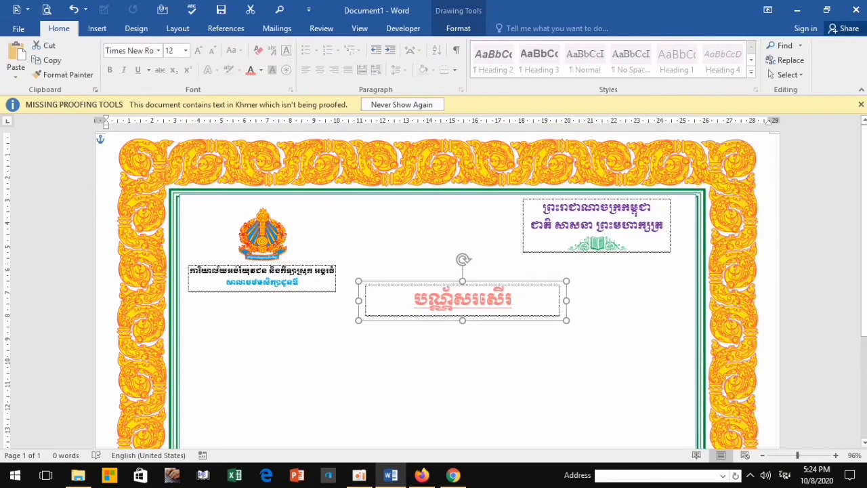
click(705, 200)
scroll(707, 204, down, 2)
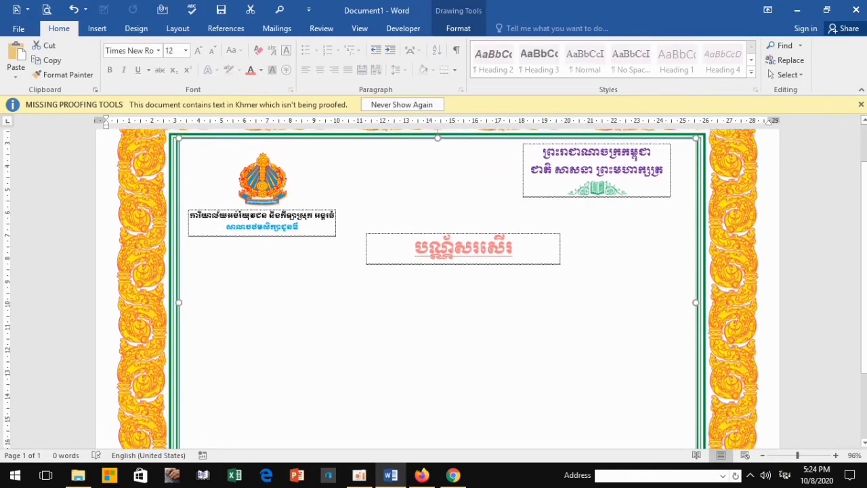
scroll(707, 203, down, 2)
scroll(437, 288, down, 1)
scroll(437, 289, up, 3)
scroll(438, 288, down, 2)
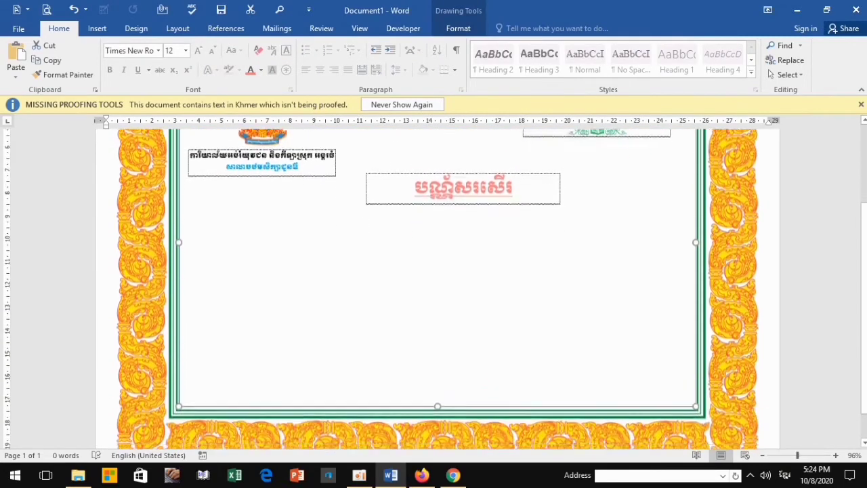
scroll(437, 289, up, 1)
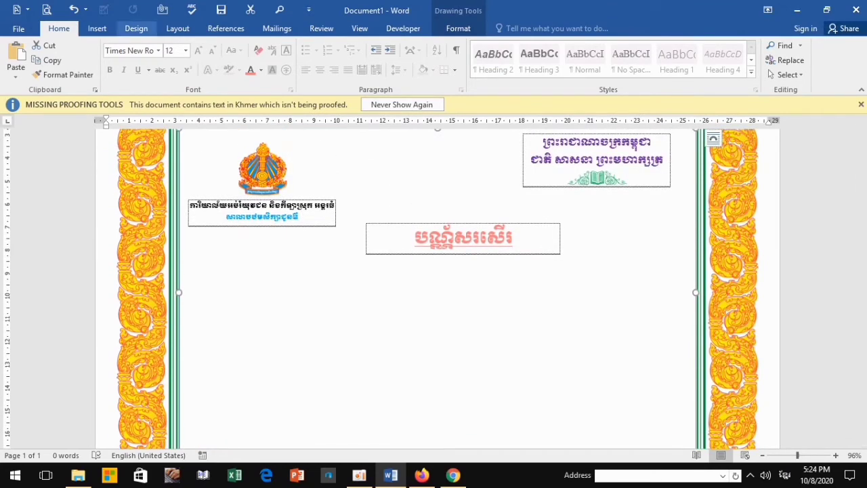
click(97, 28)
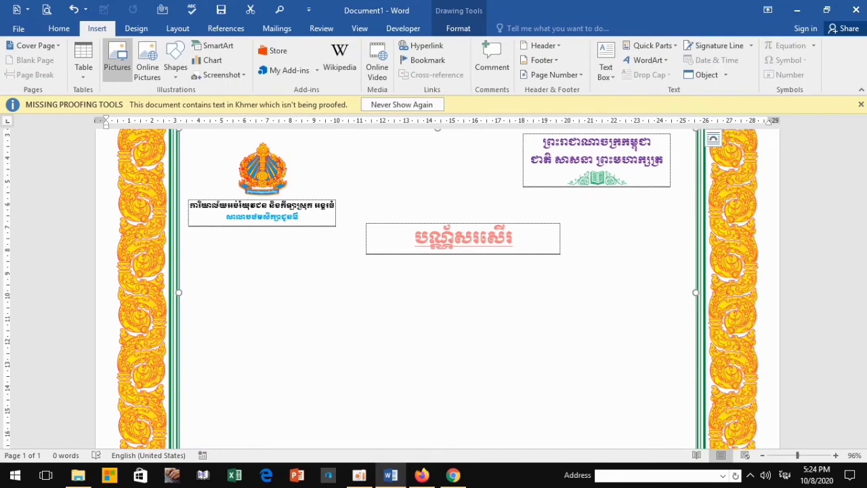
- Draw a rectangle below the title sized 6.54 cm tall by 22.28 cm wide
click(175, 68)
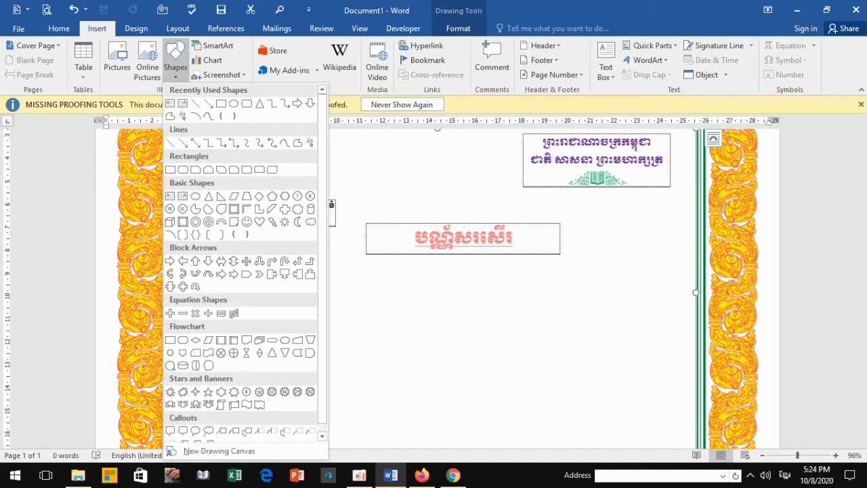
click(221, 103)
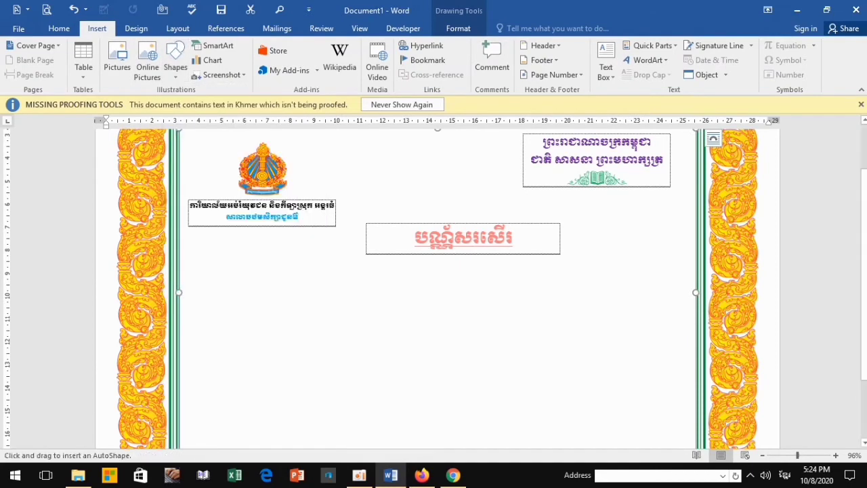
drag(190, 278, 690, 374)
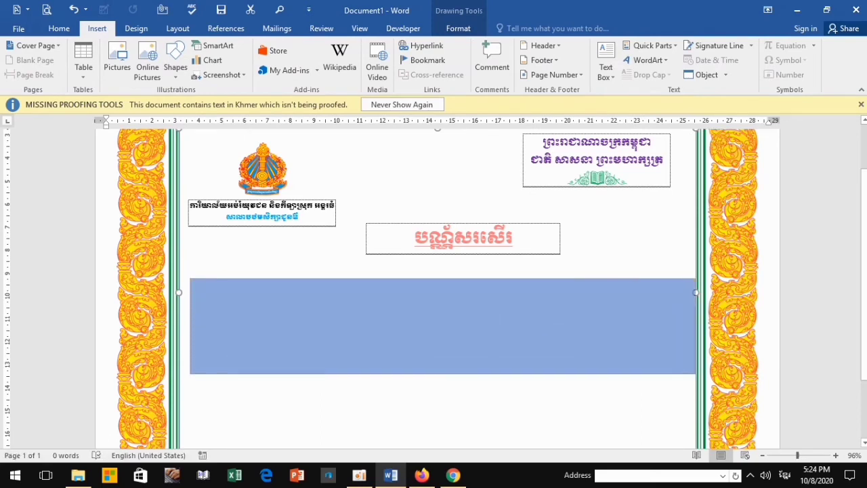
drag(691, 374, 695, 373)
drag(442, 278, 442, 259)
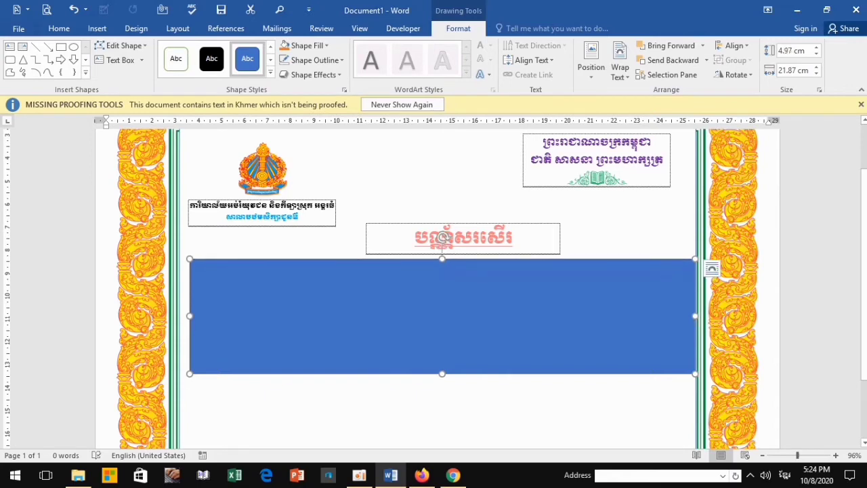
drag(189, 316, 181, 315)
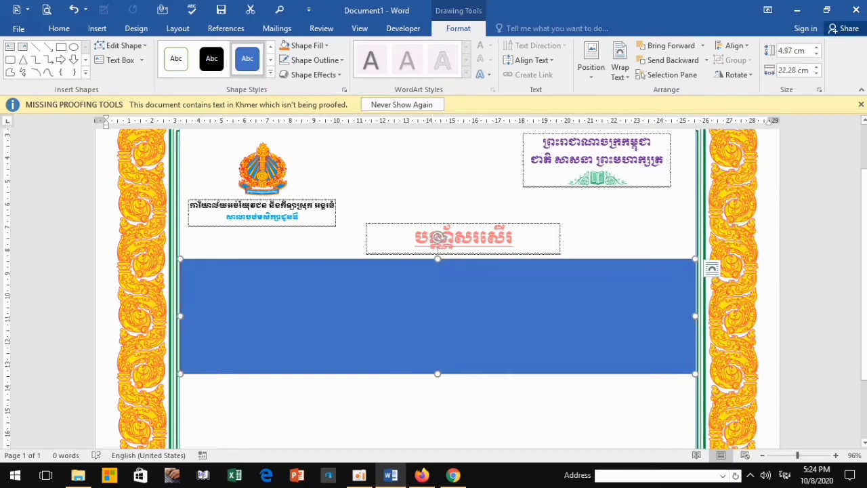
drag(438, 373, 437, 410)
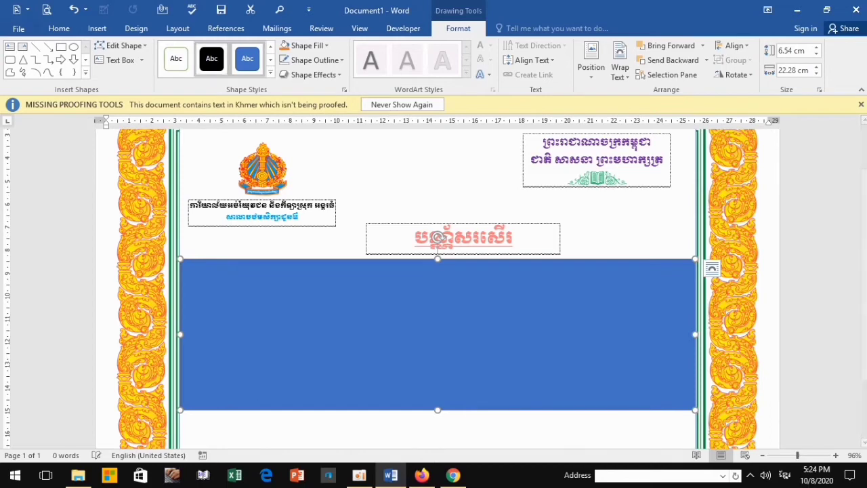
- Give the rectangle a plain white fill with no outline, then test typing inside it
click(175, 58)
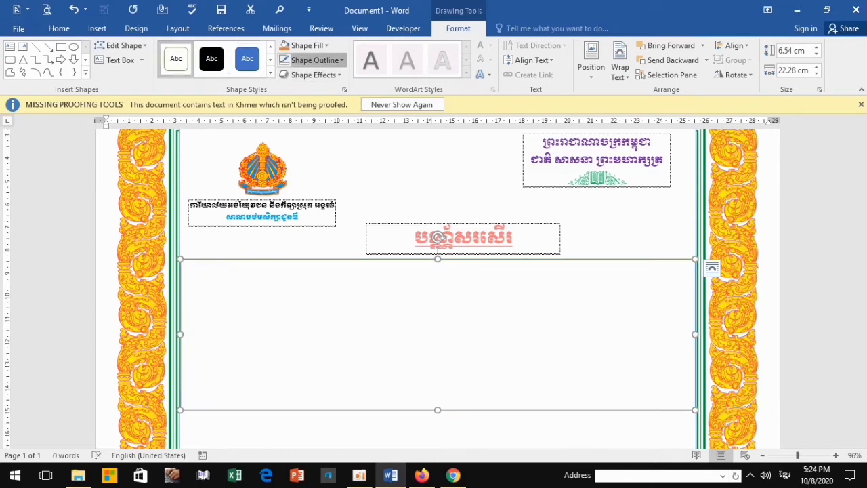
click(315, 59)
click(305, 196)
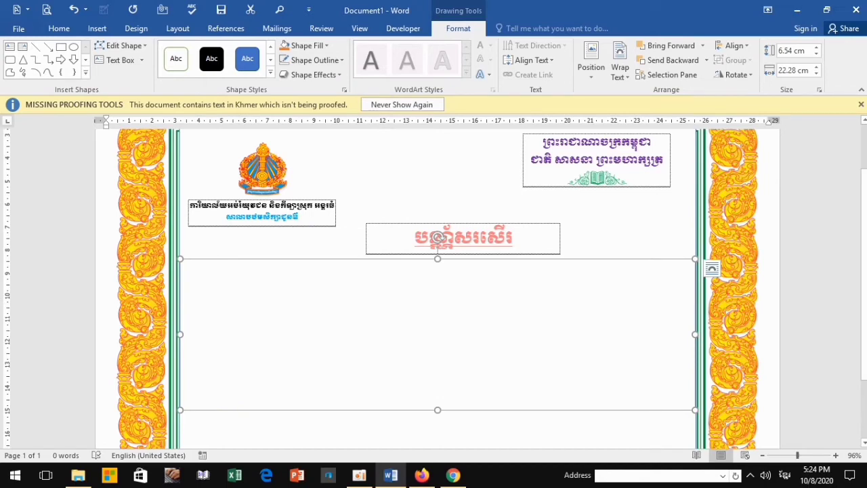
click(438, 333)
text(ឃ)
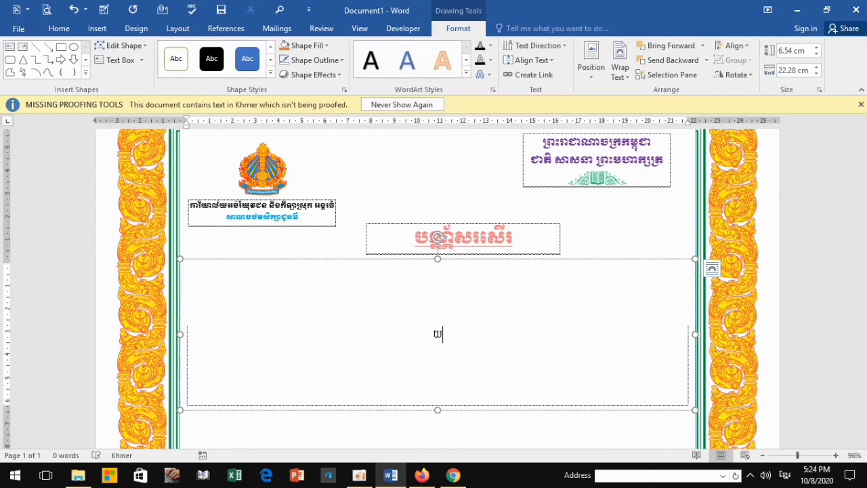
key(BackSpace)
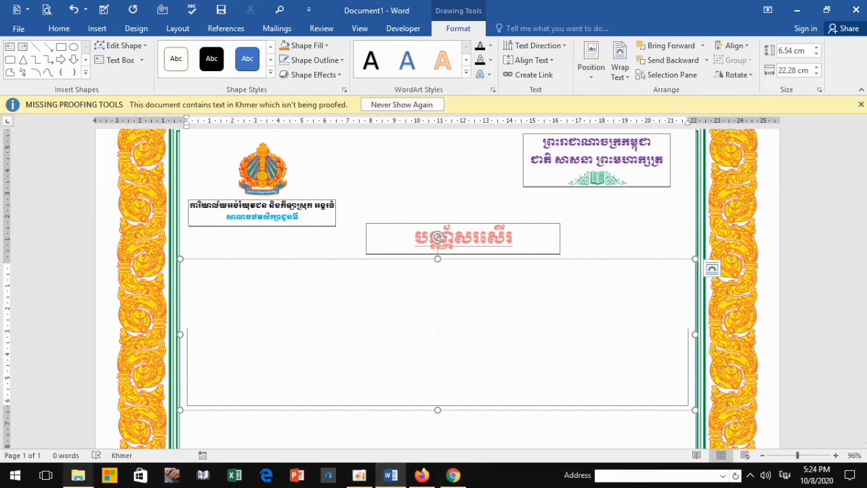
- View the sample certificate image for reference, then return to Word and select the title box
click(78, 475)
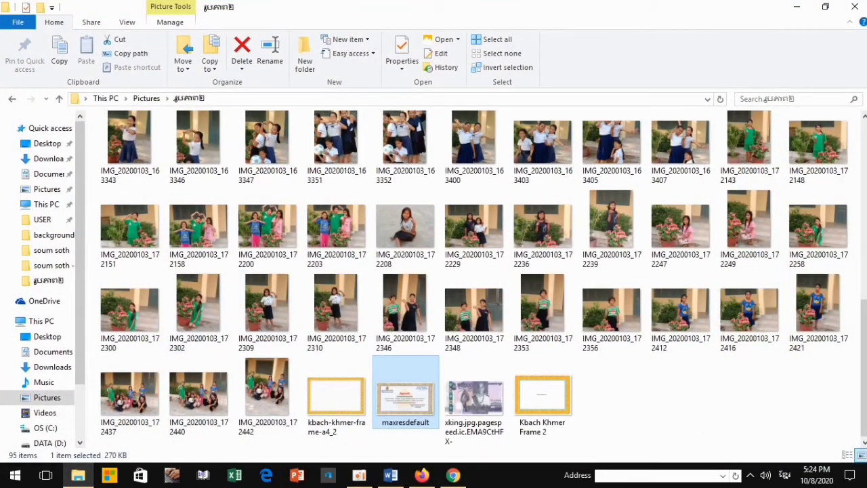
key(Return)
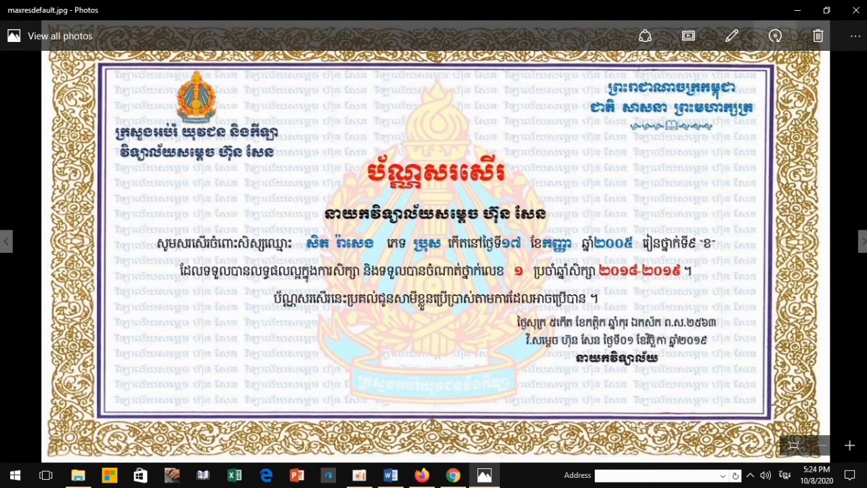
click(797, 10)
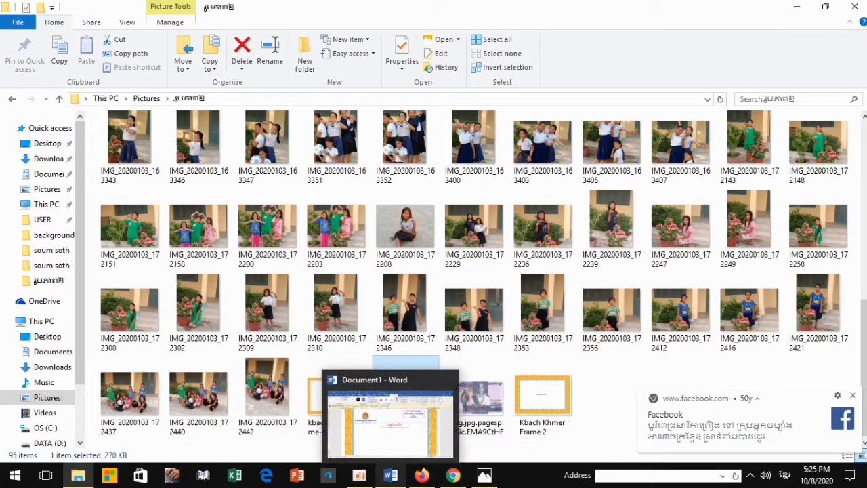
click(391, 474)
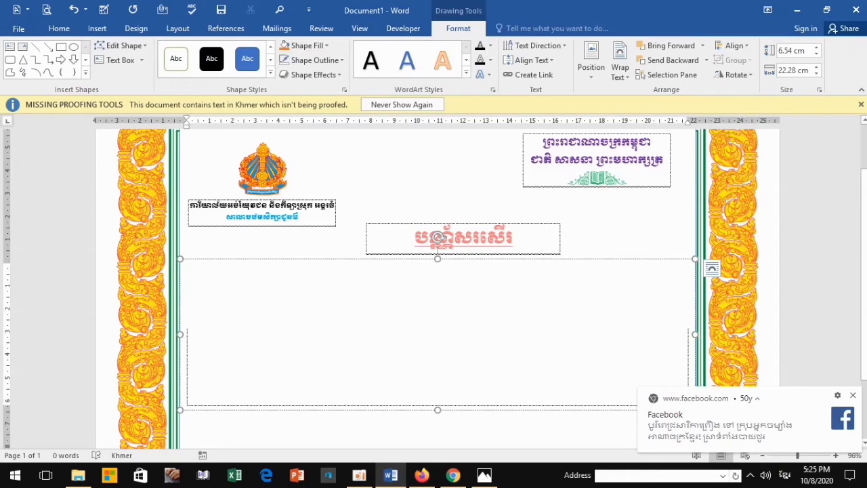
click(463, 255)
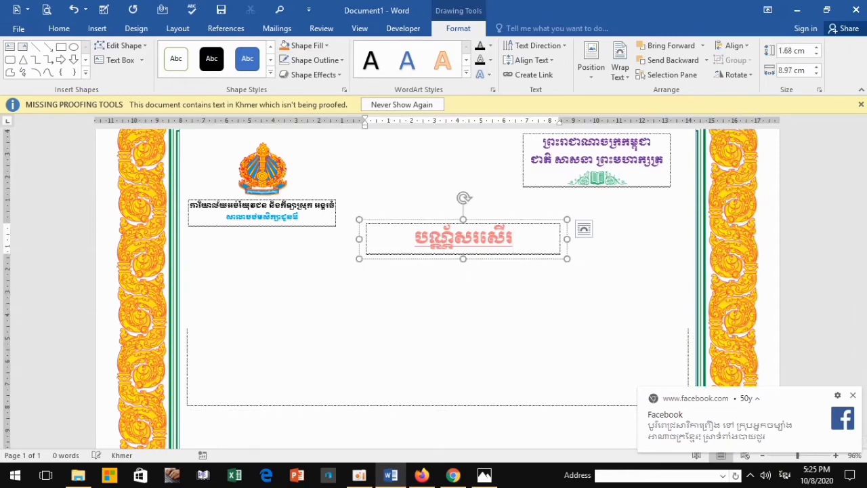
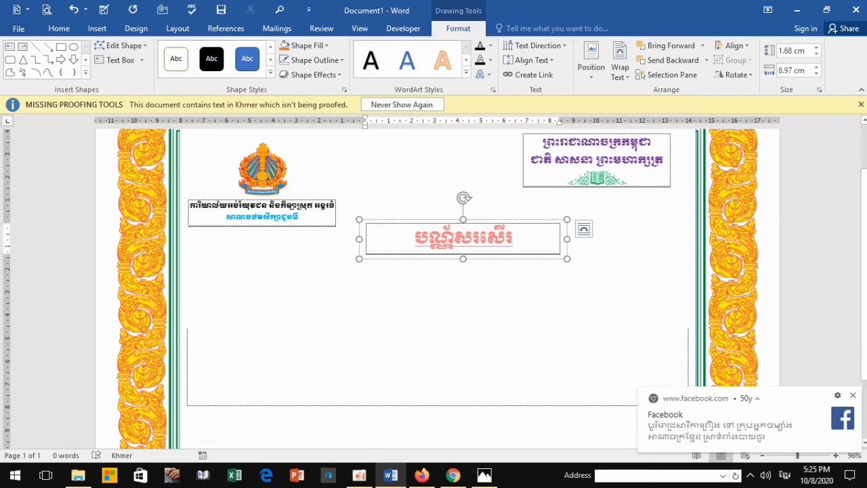
- Paste the school name as a light-blue, unshaded second title line and move the body box down
key(Return)
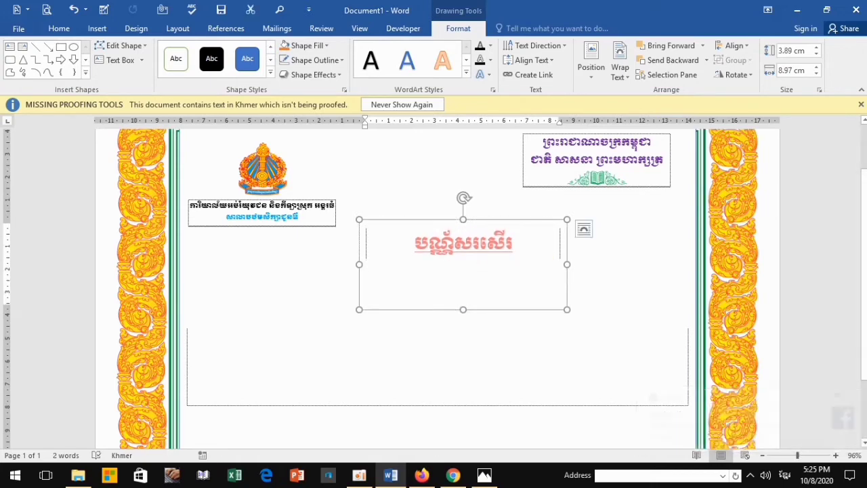
key(ctrl+v)
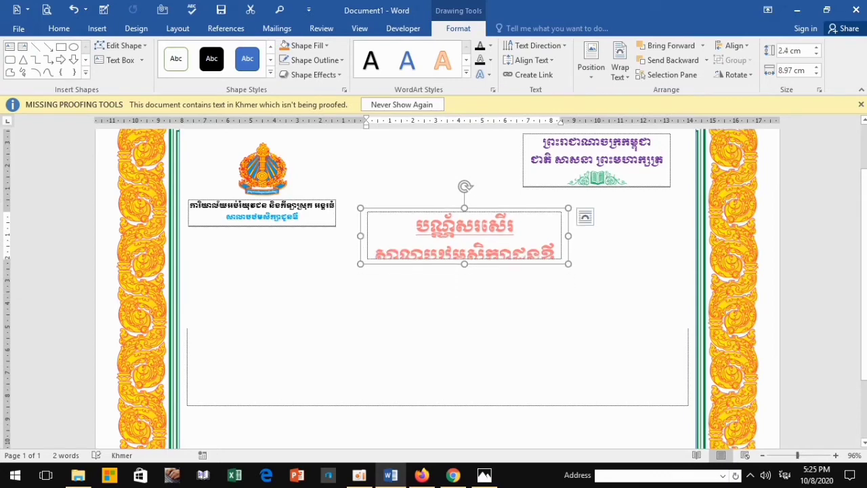
key(shift+Home)
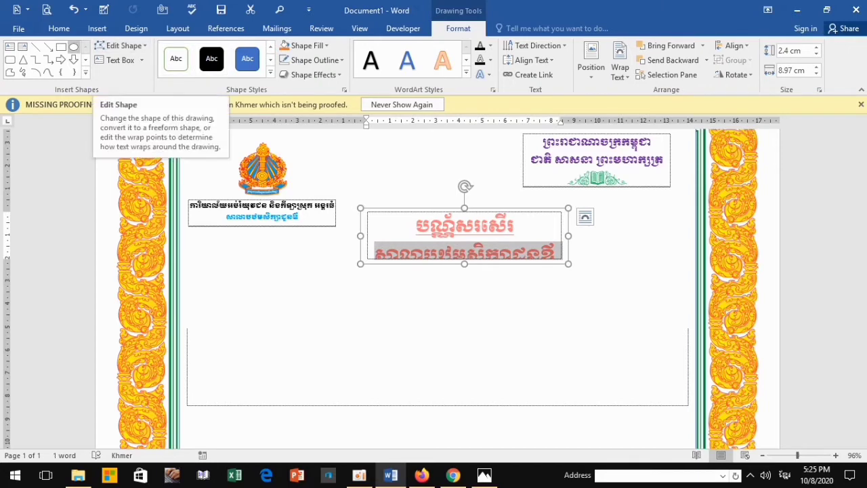
click(59, 27)
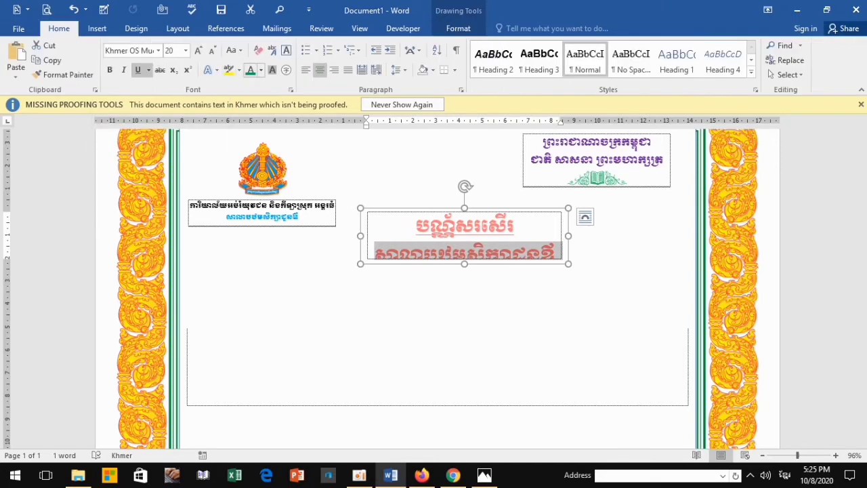
click(261, 70)
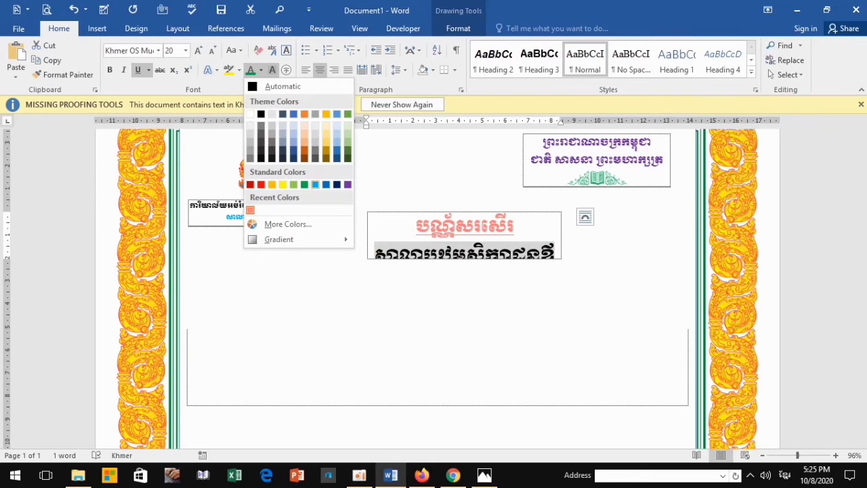
click(315, 184)
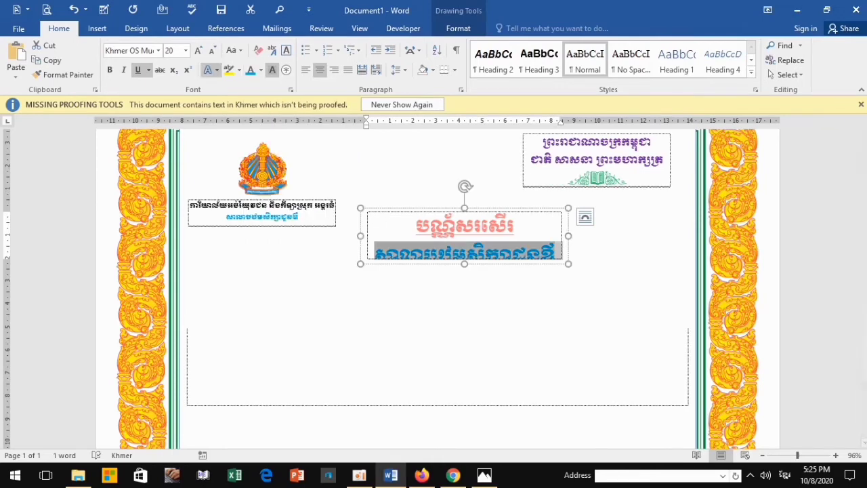
click(212, 50)
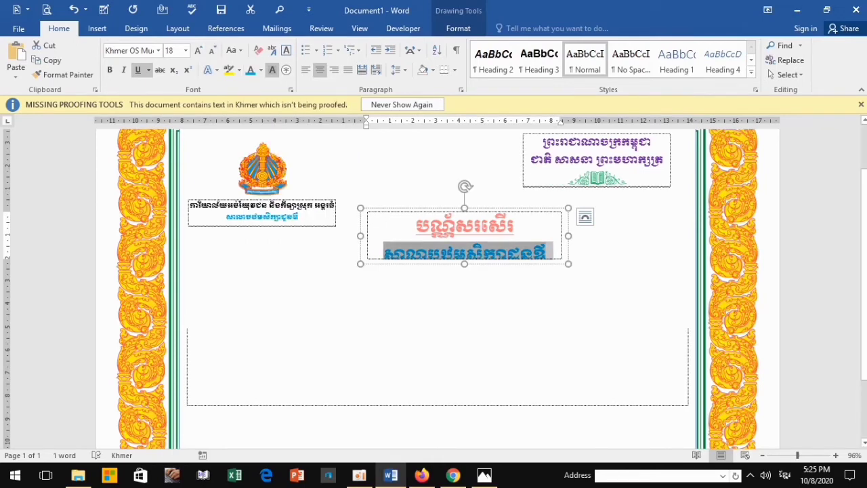
click(272, 69)
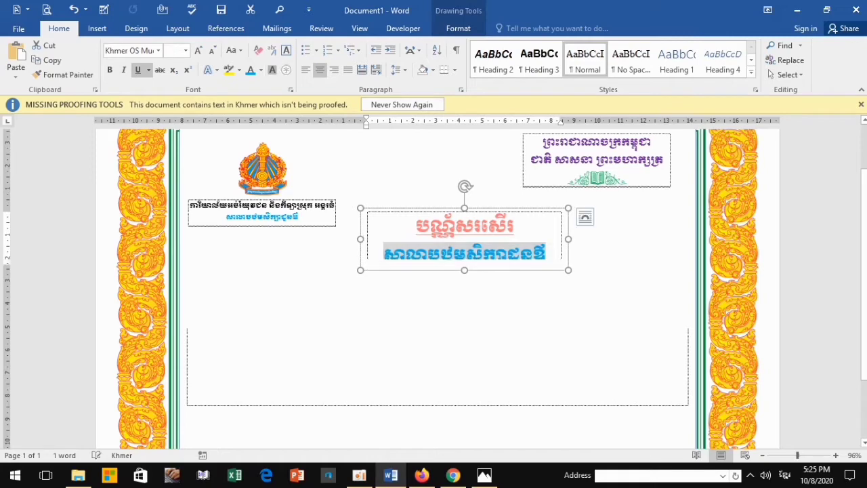
click(438, 333)
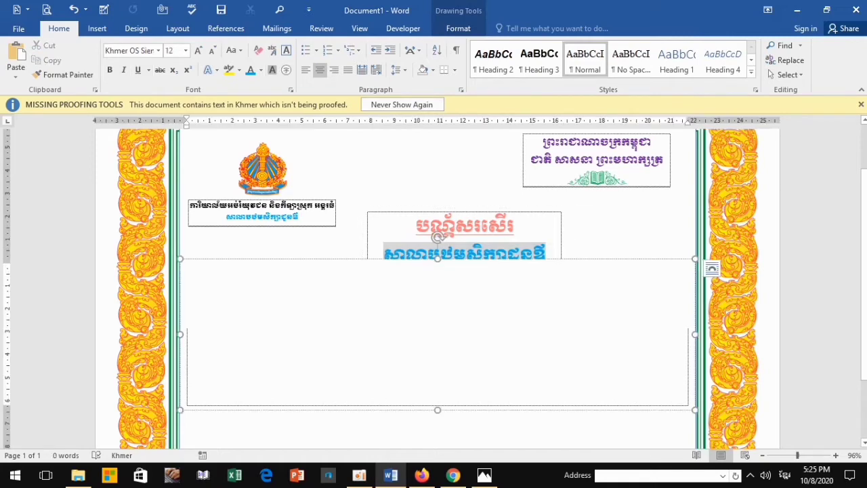
drag(437, 258, 437, 269)
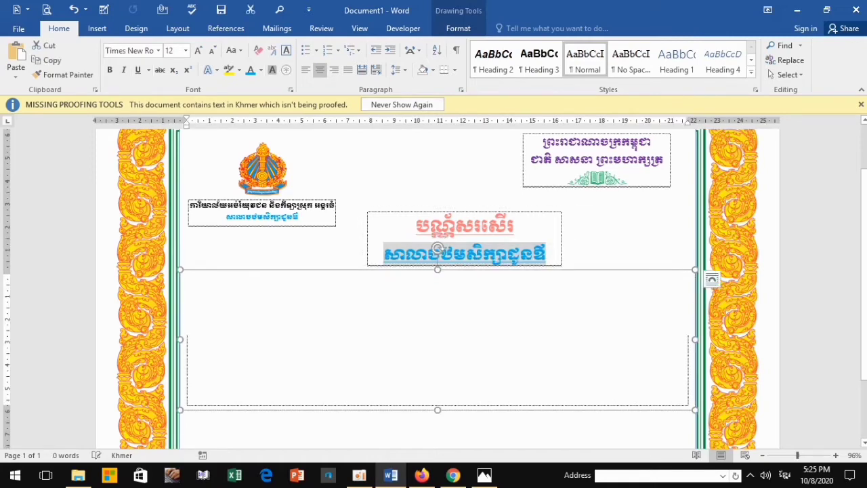
- Shrink the red heading to 16 pt and the second title line to 14 pt
click(497, 261)
click(497, 261)
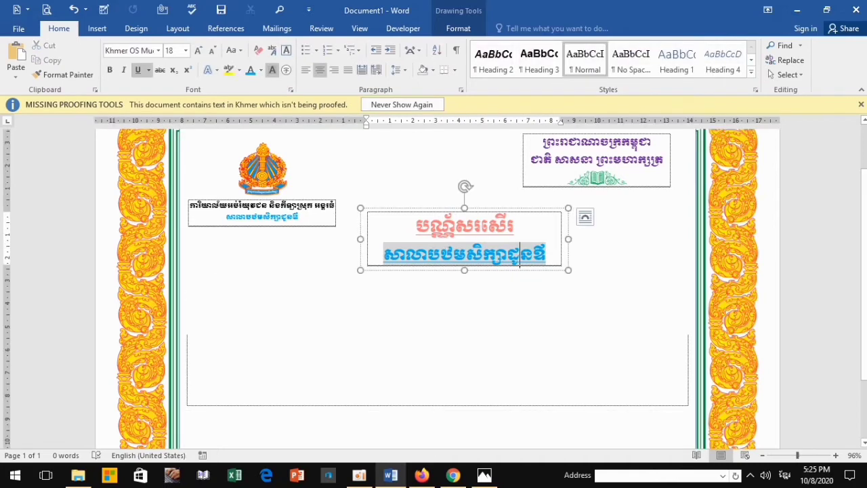
key(shift+Left)
key(shift+Left)
key(shift+Left)
key(shift+Left)
key(shift+Left)
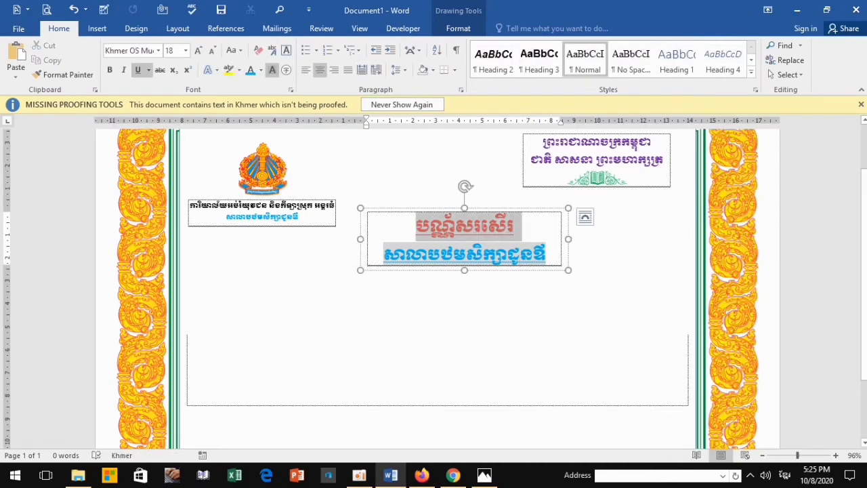
key(ctrl+shift+period)
click(212, 50)
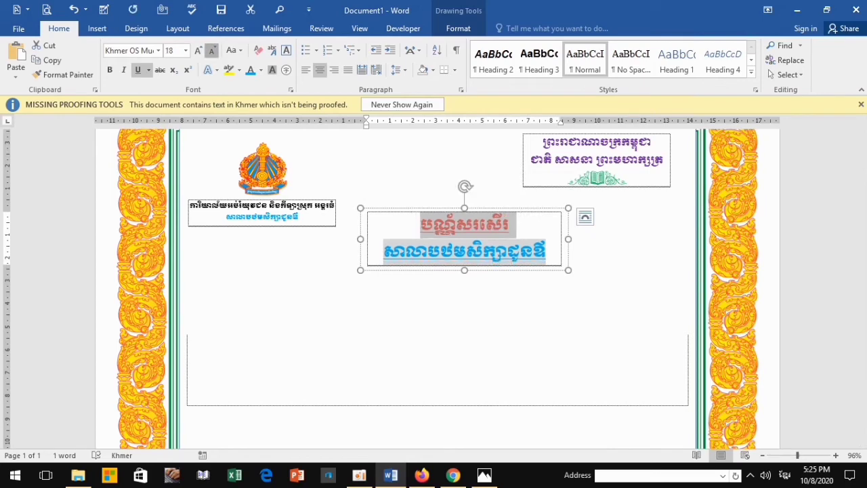
click(212, 50)
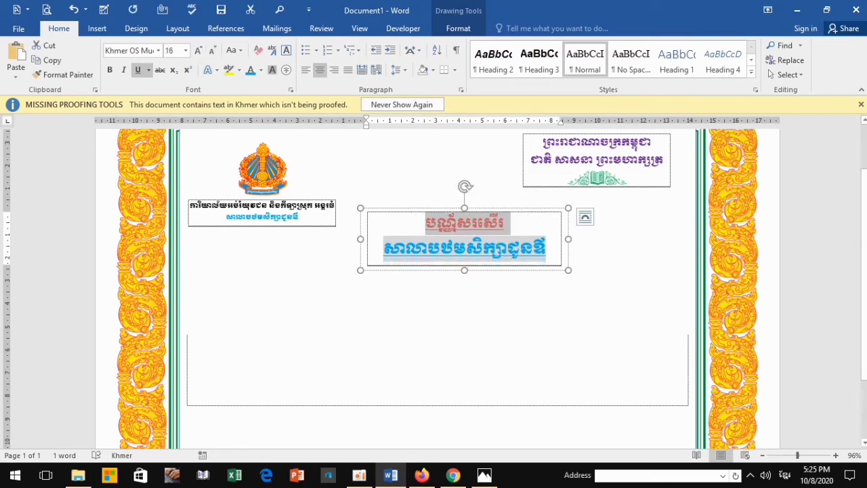
drag(383, 248, 555, 248)
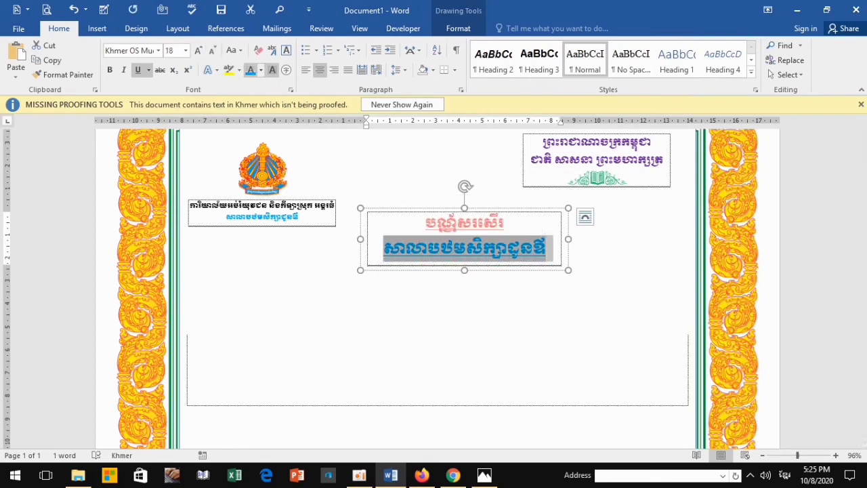
click(212, 50)
click(212, 50)
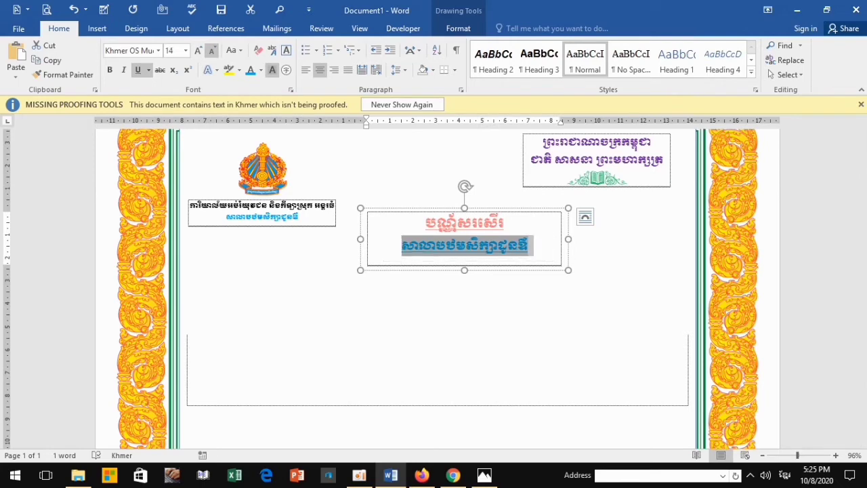
click(438, 341)
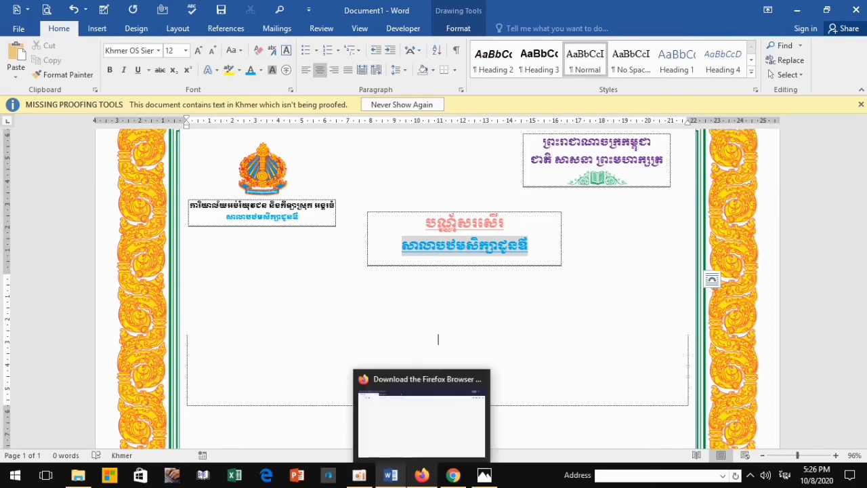
click(484, 475)
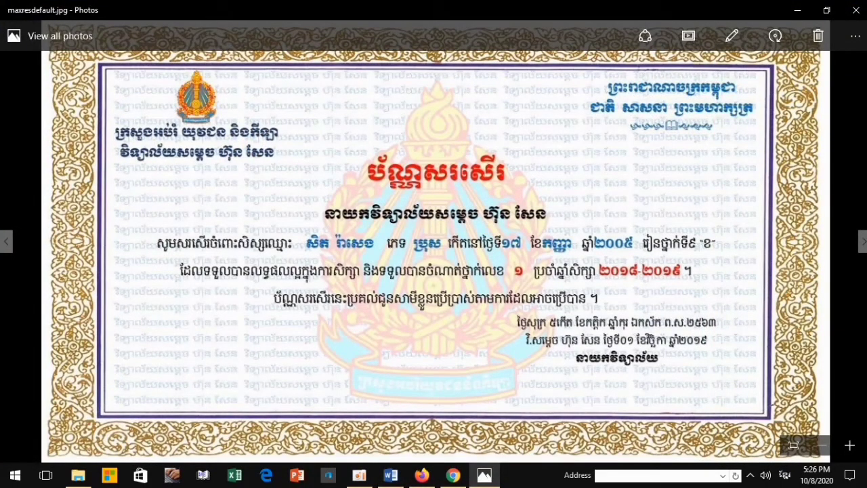
click(798, 10)
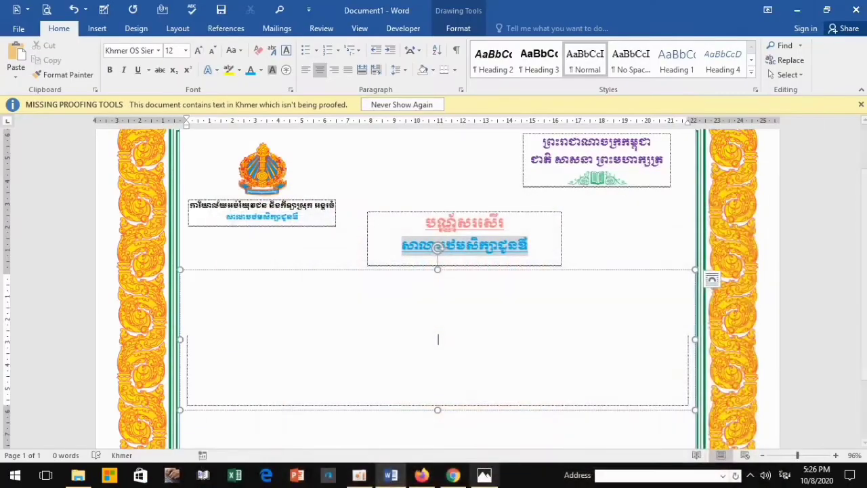
click(440, 369)
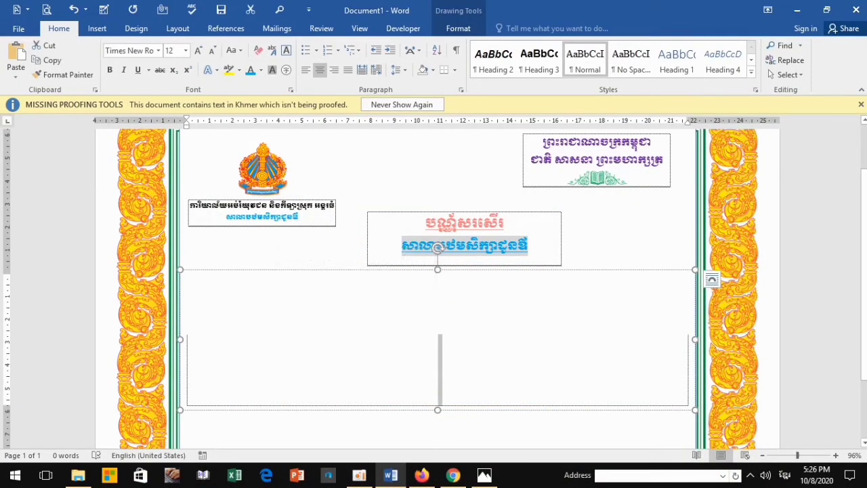
- Type the Khmer praise phrase and the student's full name in the body box, then view the reference image
text(ស)
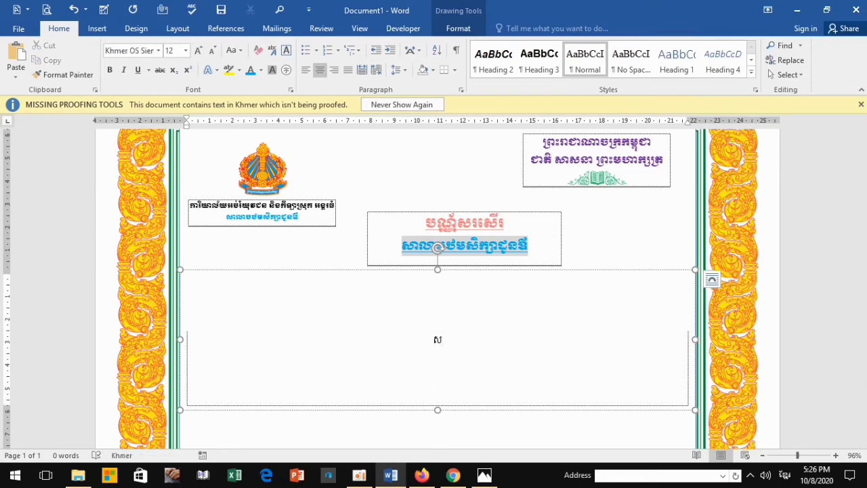
text(ូម)
text(ស)
text(សេ)
text(ី)
text(ចំ)
text(ព)
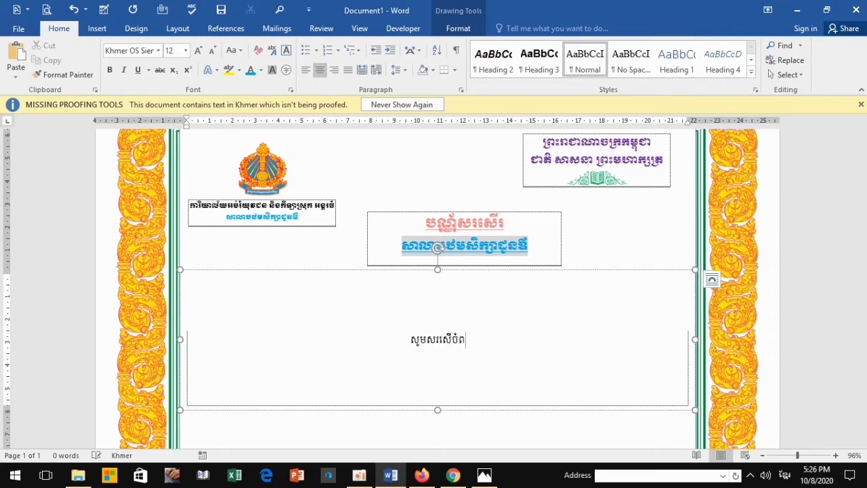
text(ោះសិ)
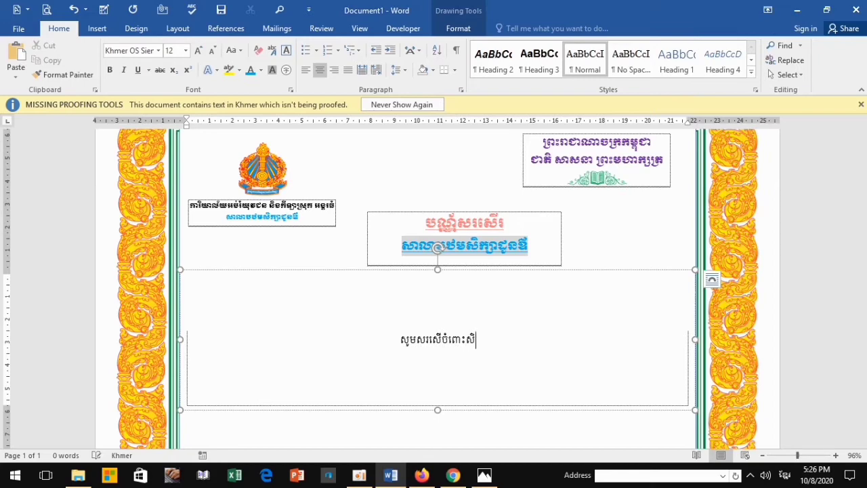
text(ស)
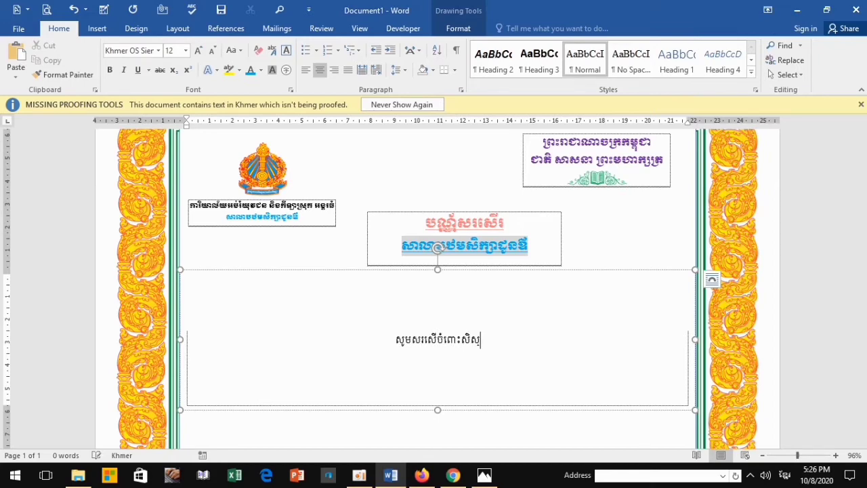
text(្សឈ)
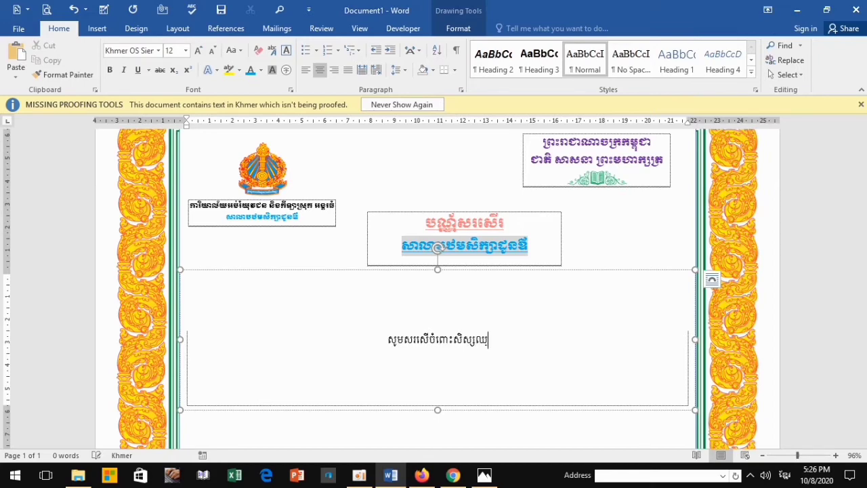
text(ោះ)
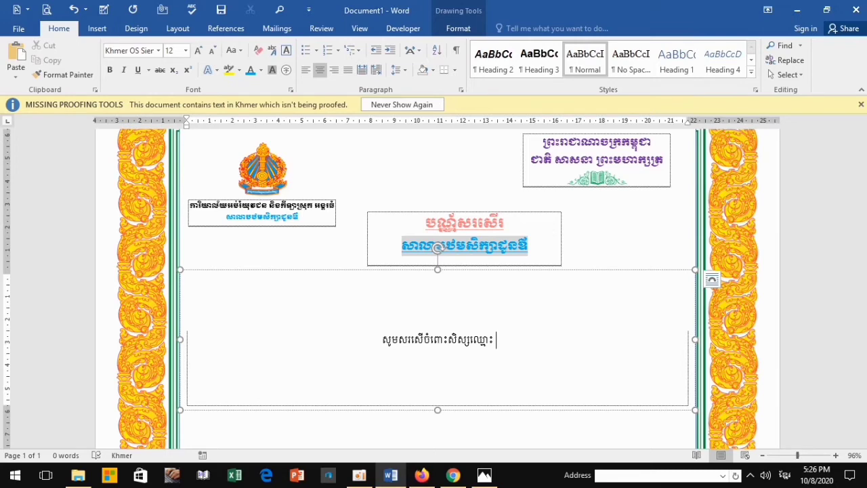
text(ចិ)
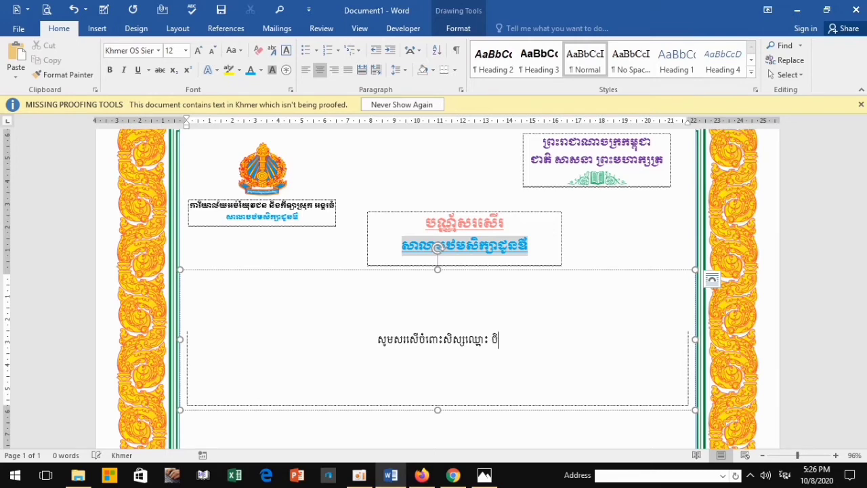
text(ន ស)
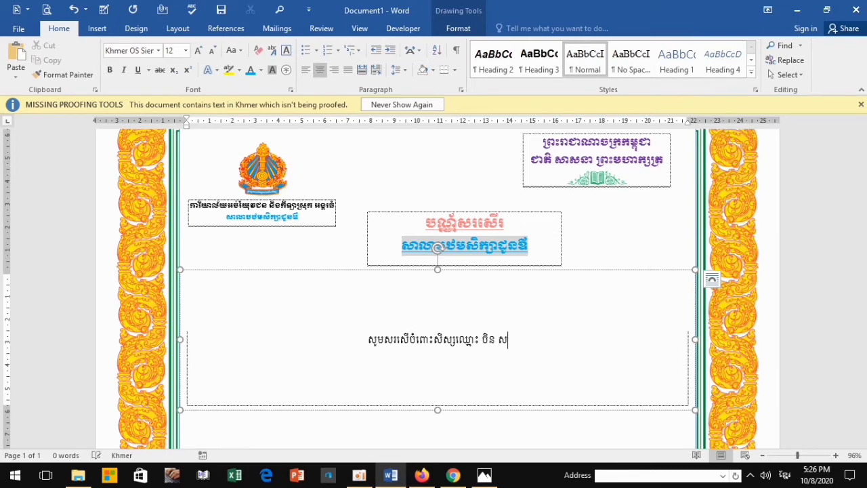
text(្រ)
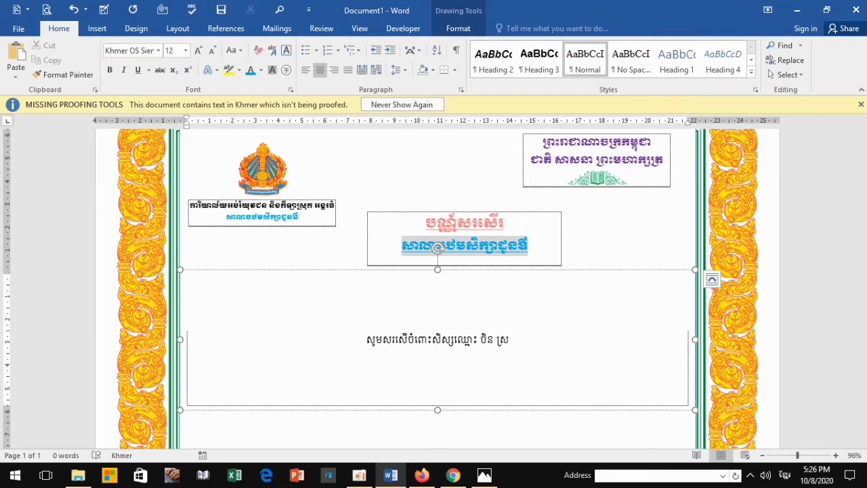
text(ីណា)
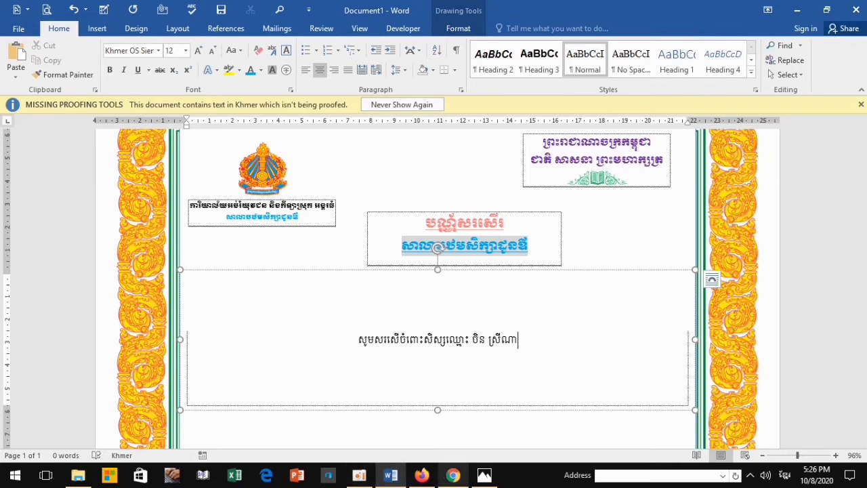
click(484, 474)
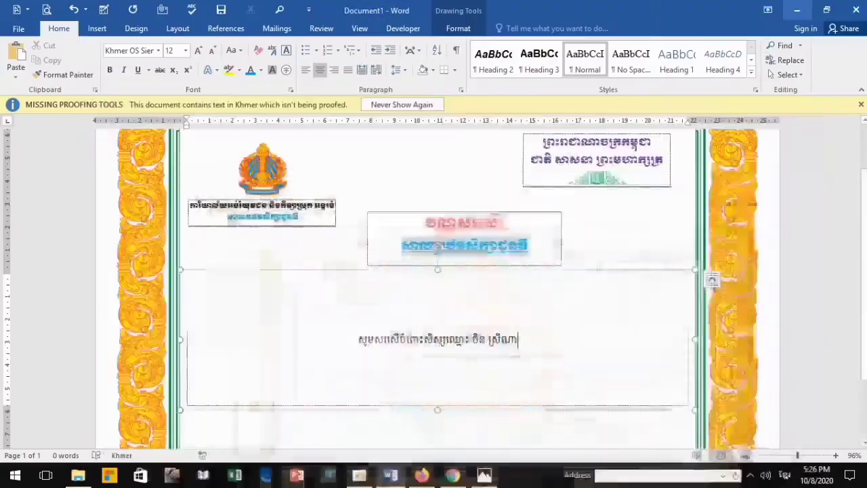
- After the name, add sex ស្រី and birth date ថ្ងៃទី ១៥ ខែ កក្កដា ឆ្នាំ២០១០, fixing typos
click(797, 10)
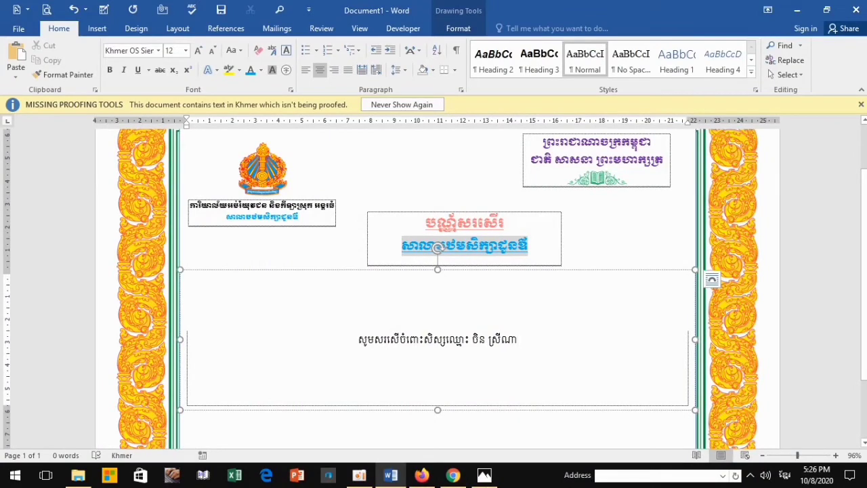
text(កេទស)
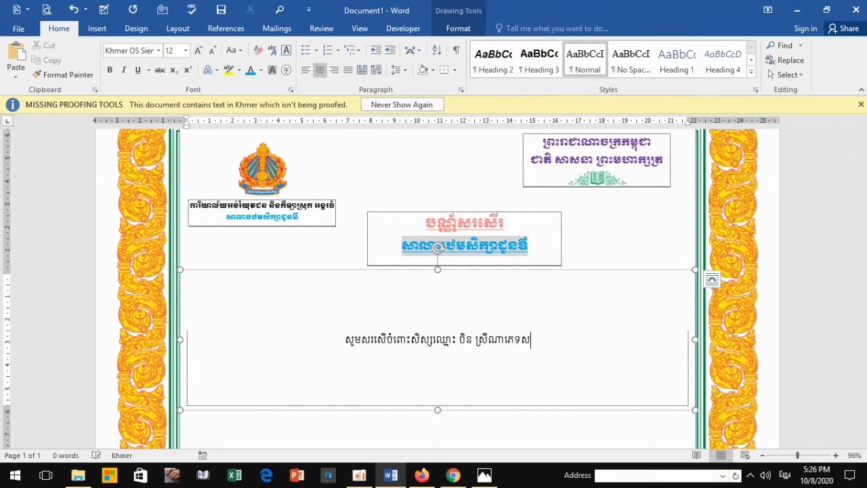
text(្រី)
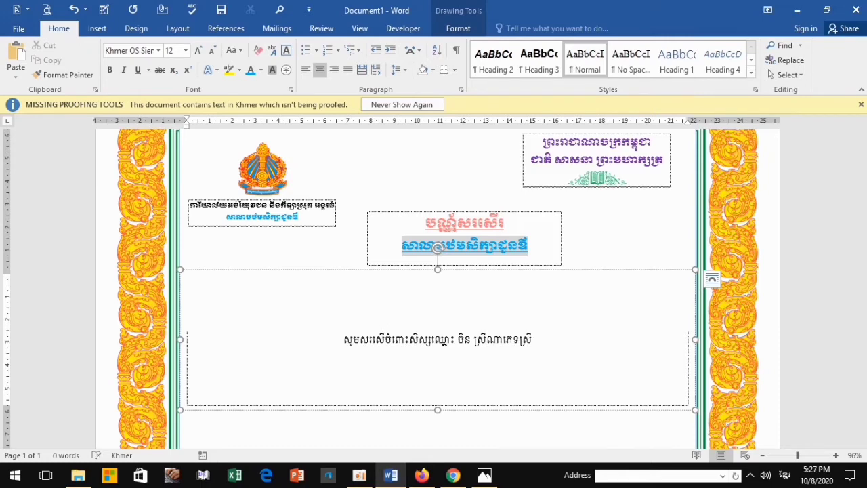
text( កើត)
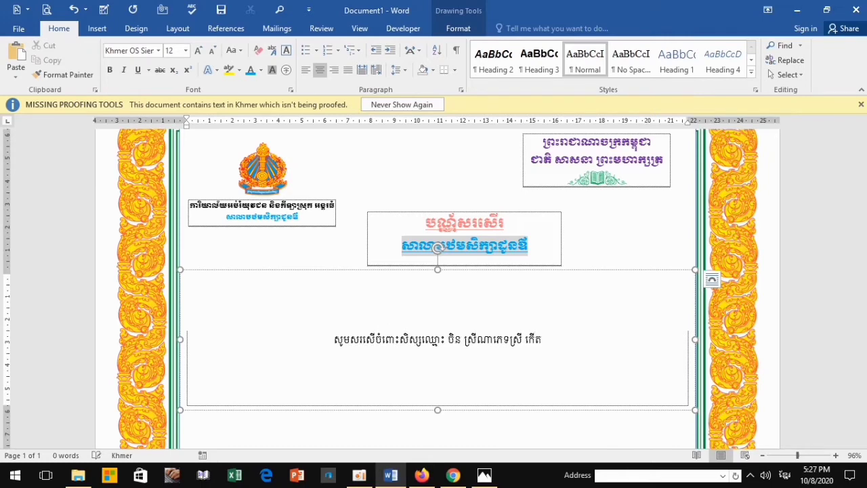
text(ថ្)
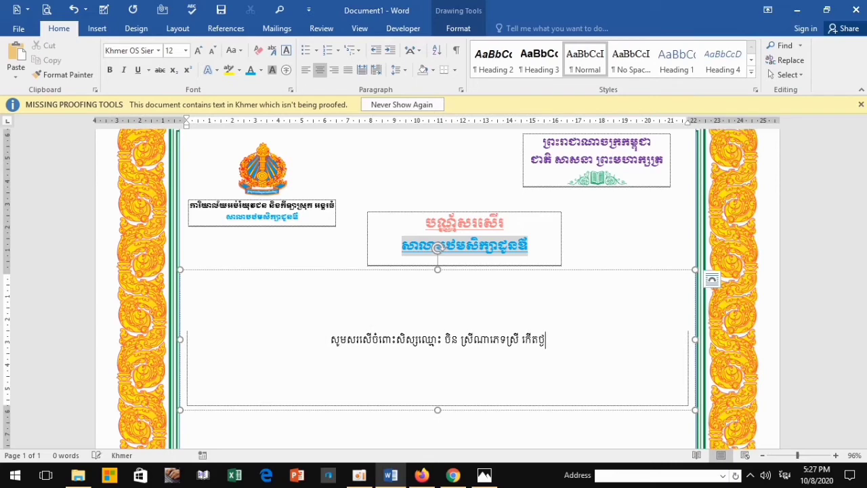
text(ងៃទី)
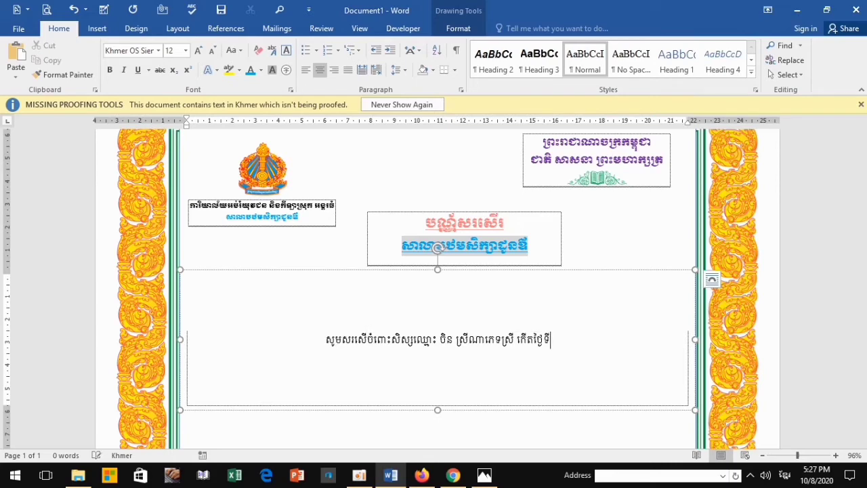
text( ១៥)
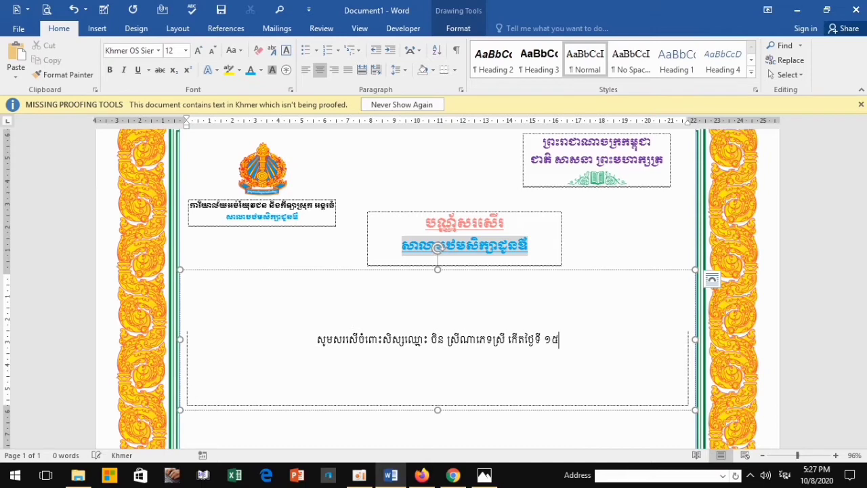
text( យ)
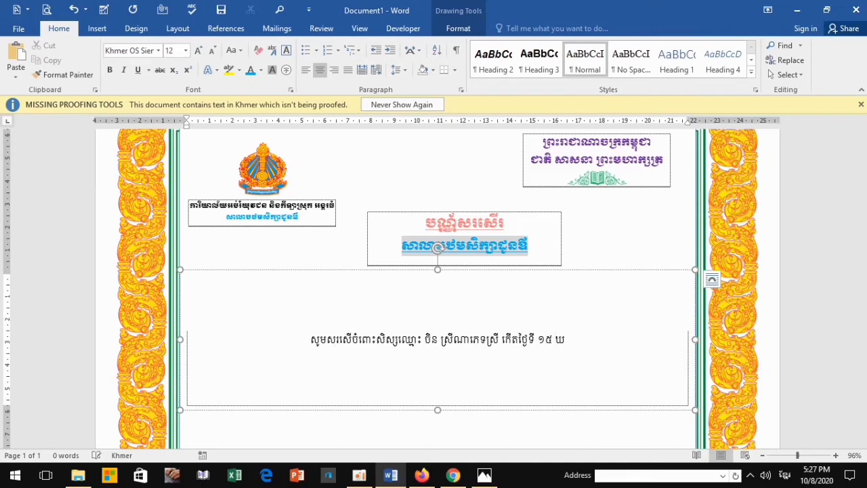
text(ៃ)
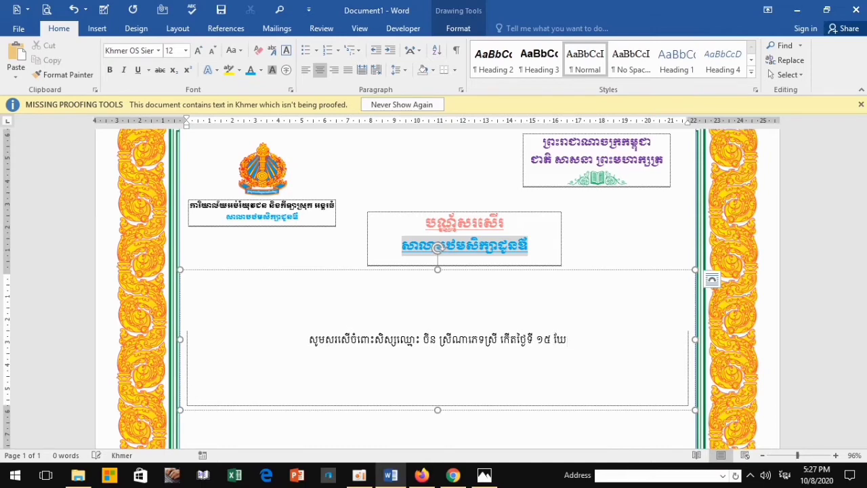
text( កក្ក)
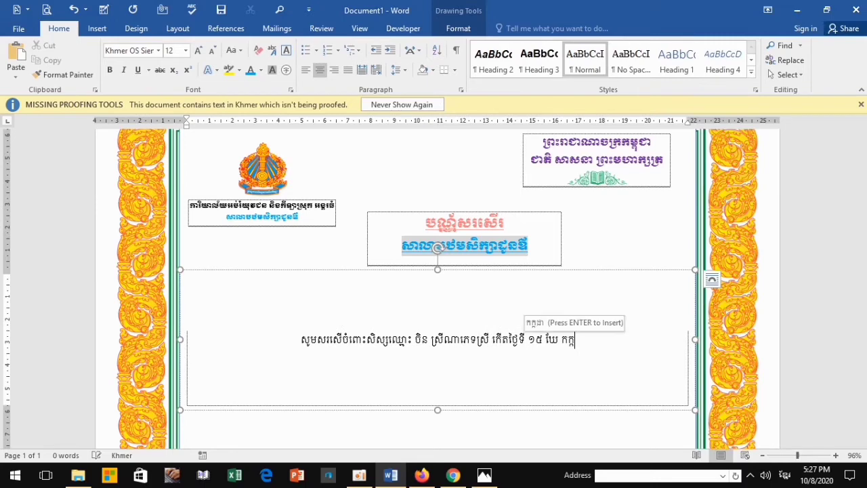
key(Return)
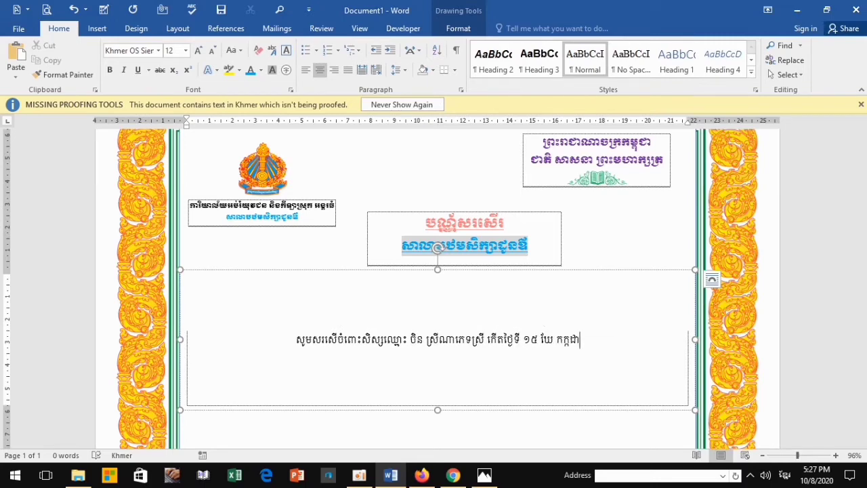
click(554, 339)
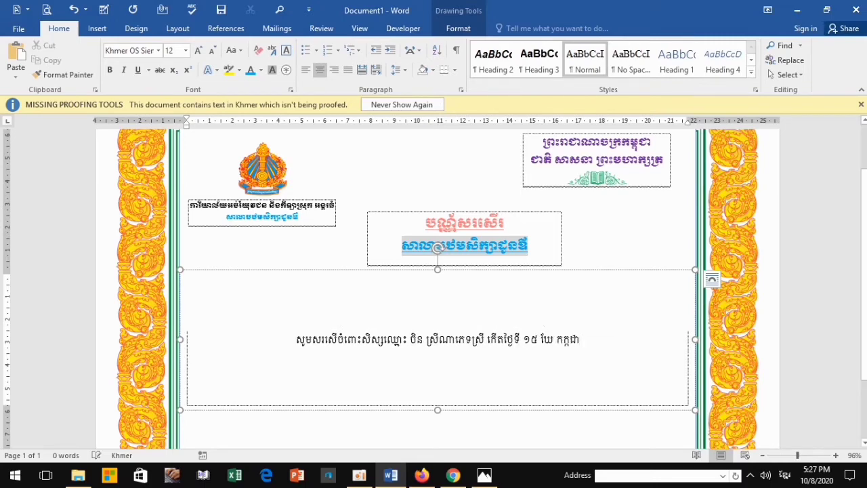
key(BackSpace)
key(BackSpace)
key(BackSpace)
text(ខ)
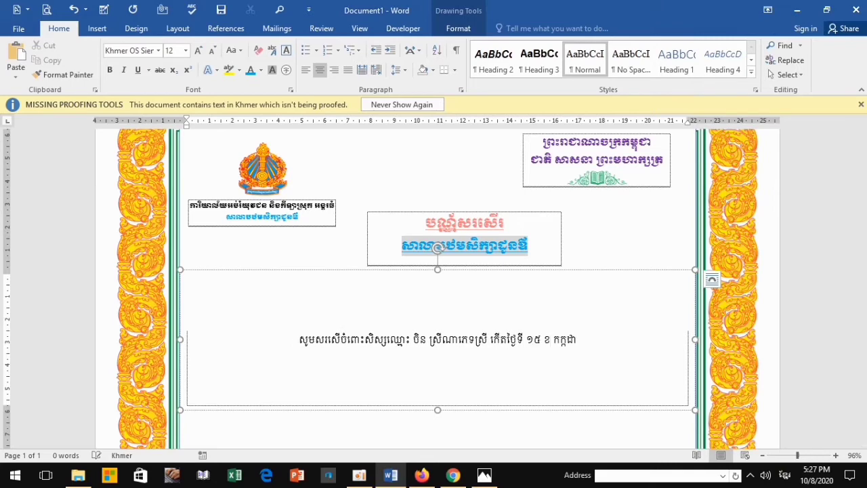
text(ែ)
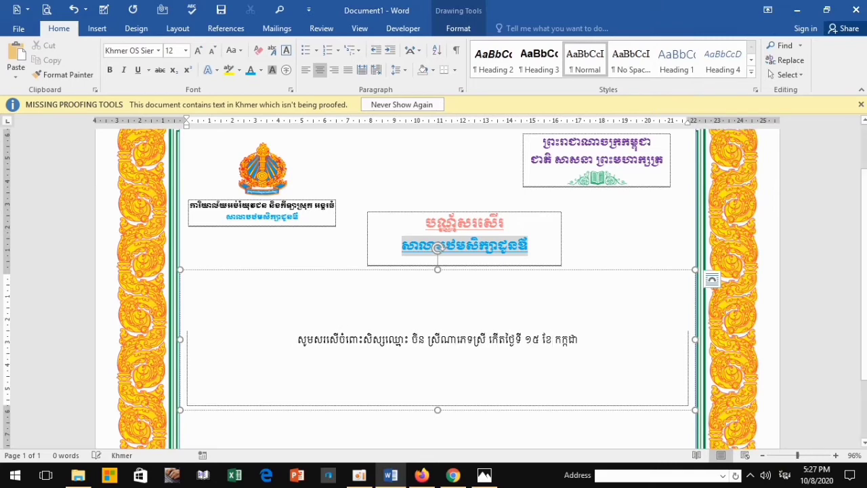
click(580, 340)
text(ឆ្ន)
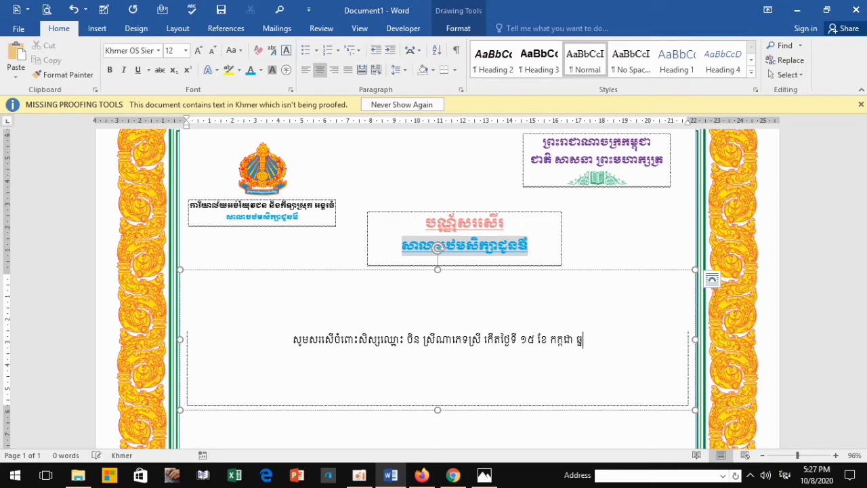
text(ាំ២)
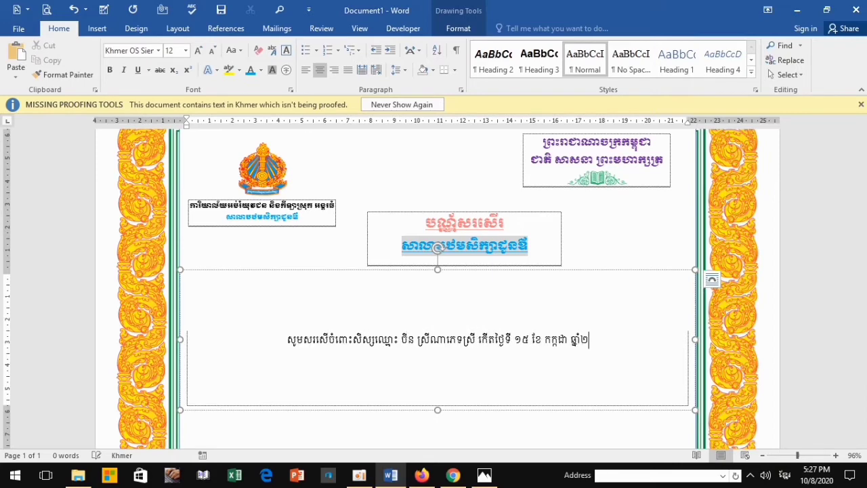
text(០៩)
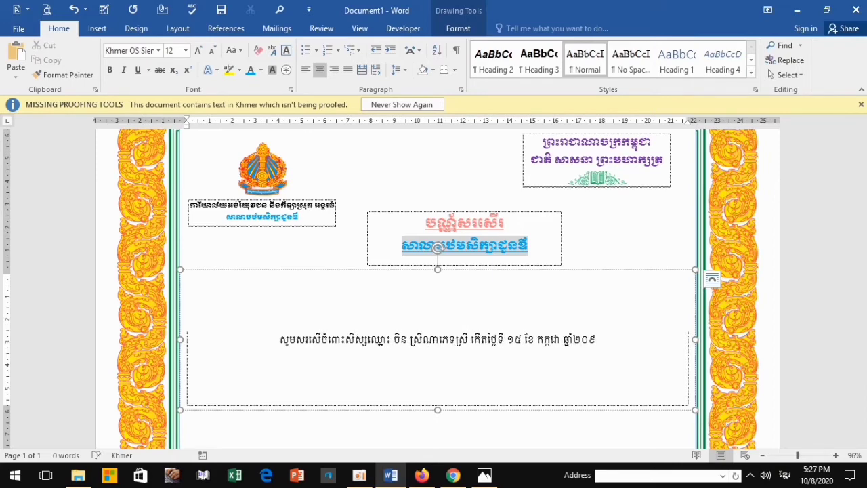
text(១០)
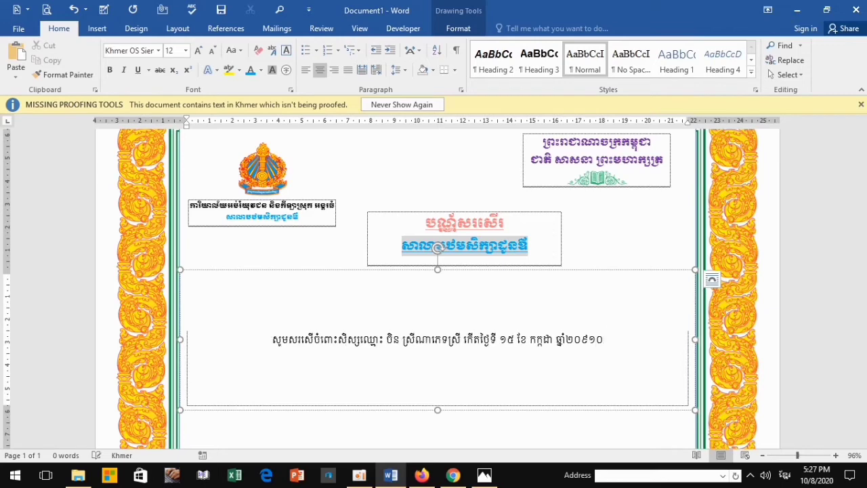
key(BackSpace)
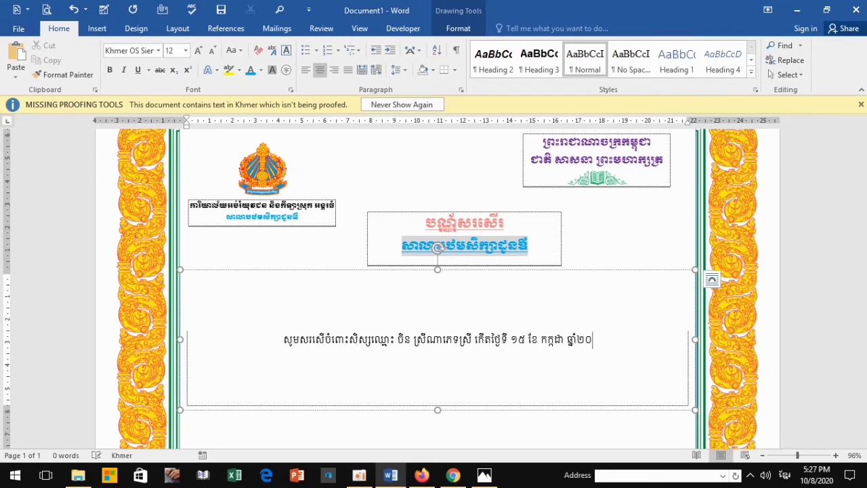
text(១០)
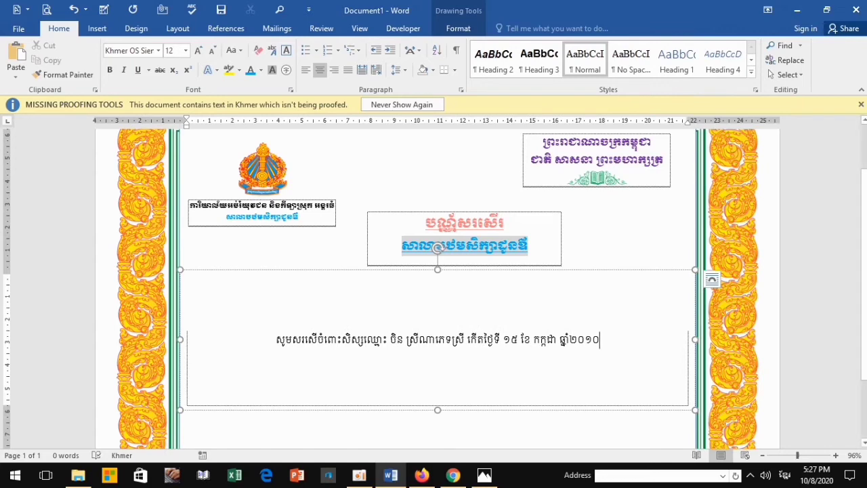
click(436, 339)
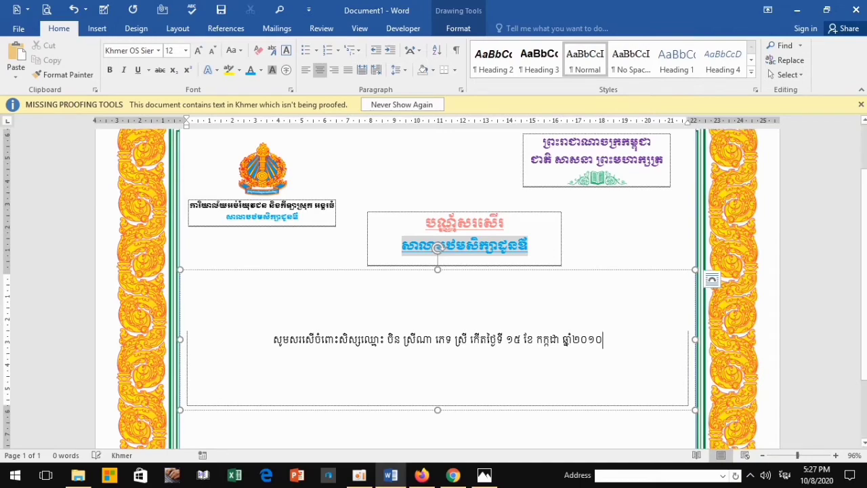
click(484, 474)
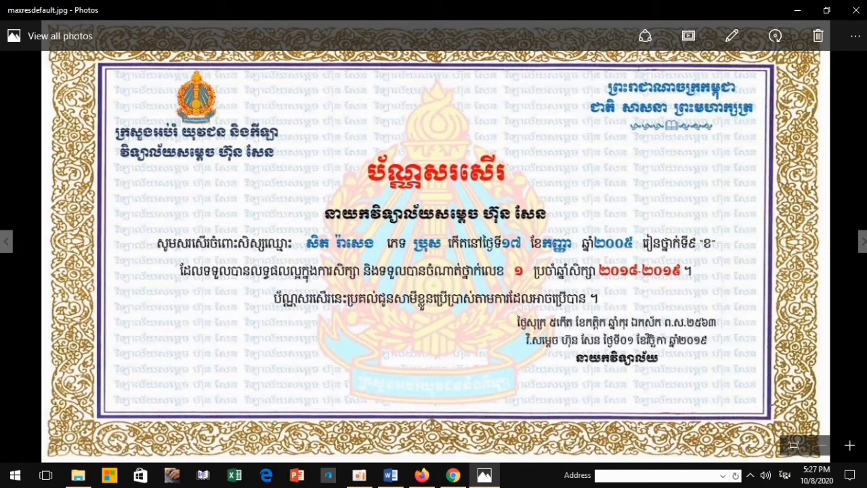
- Append the class រៀនថ្នាក់ទី ៦ ក to the end of the body line
click(391, 474)
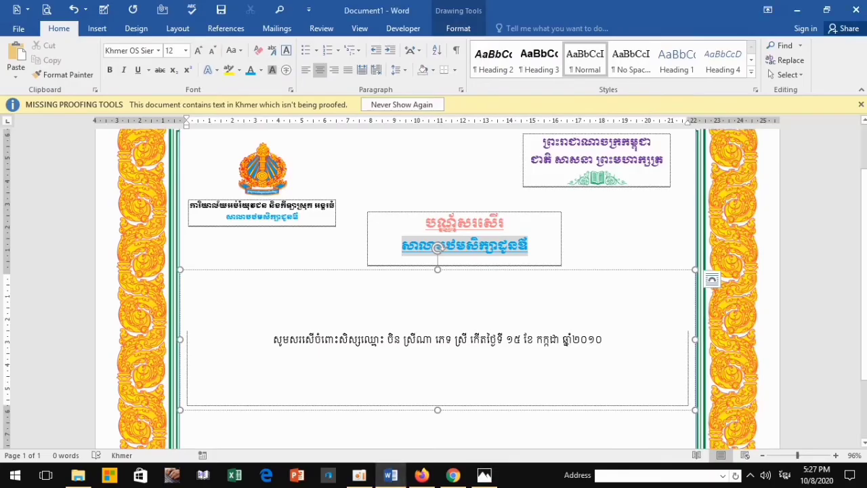
text(ះ)
key(BackSpace)
text(រៀន)
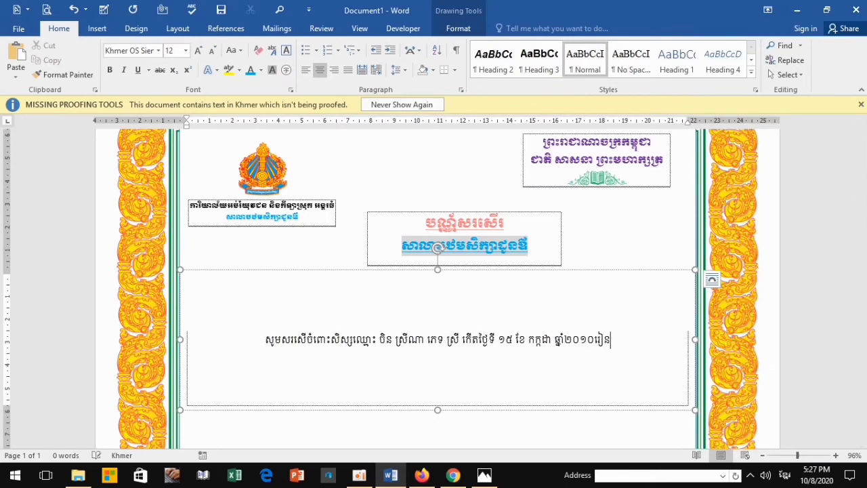
text(ថ្ន)
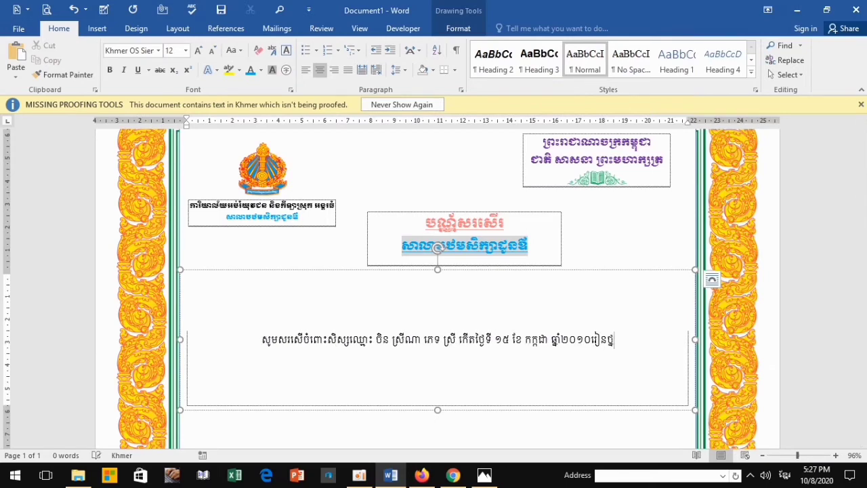
text(ា)
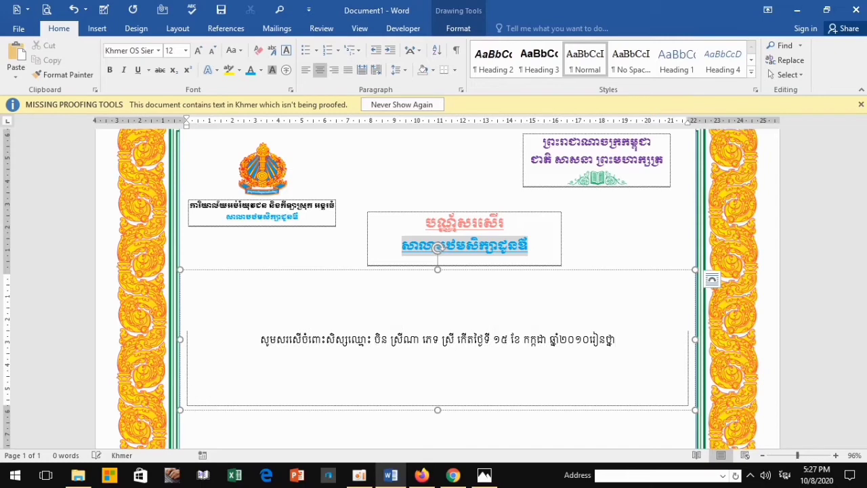
text(ក់)
key(BackSpace)
text(់)
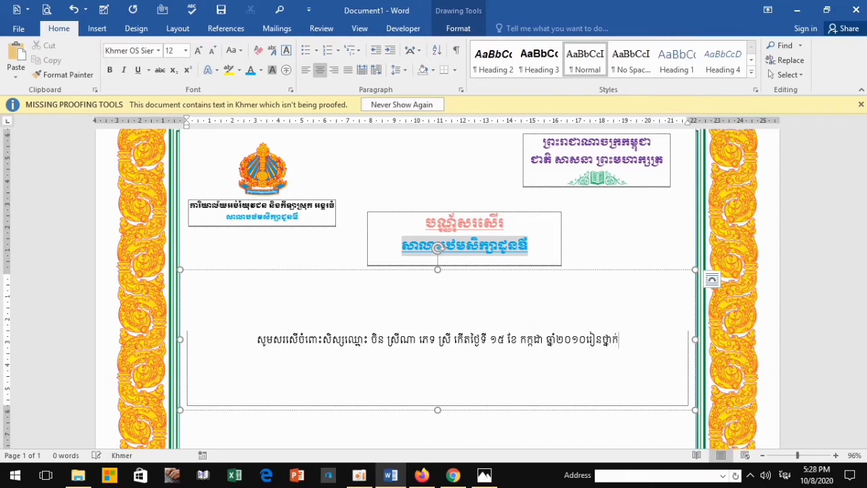
text(ទ)
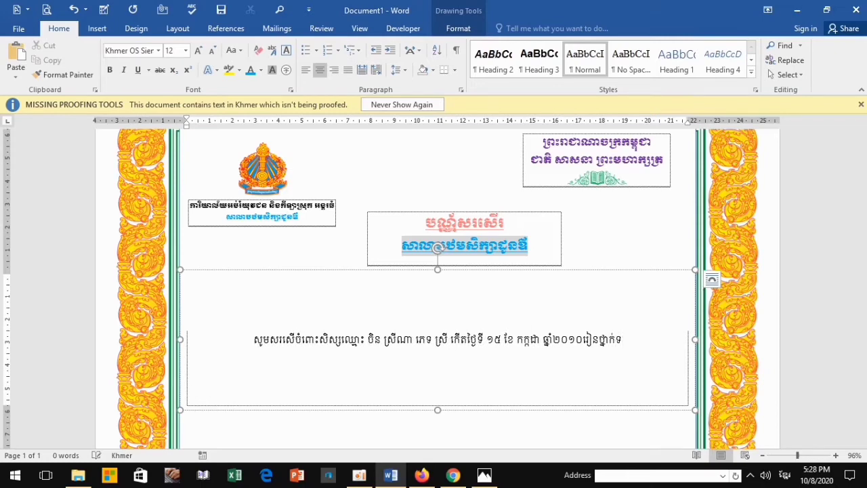
text(ី)
text( ៦)
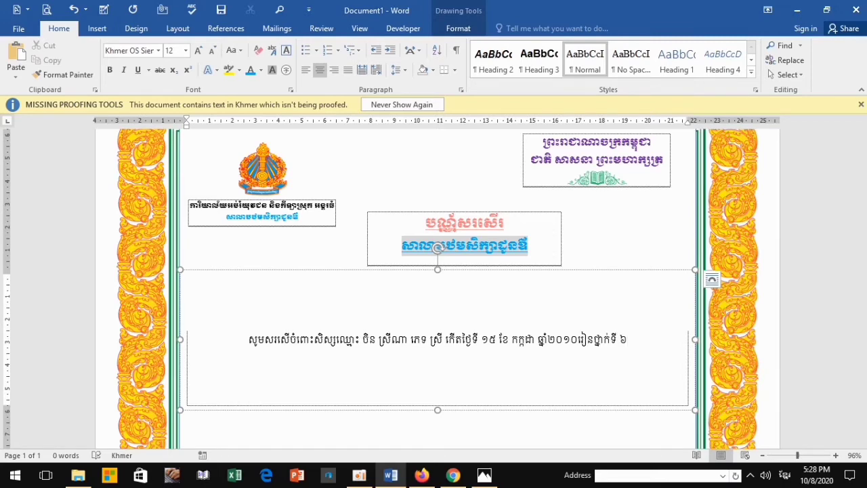
text(ុះ)
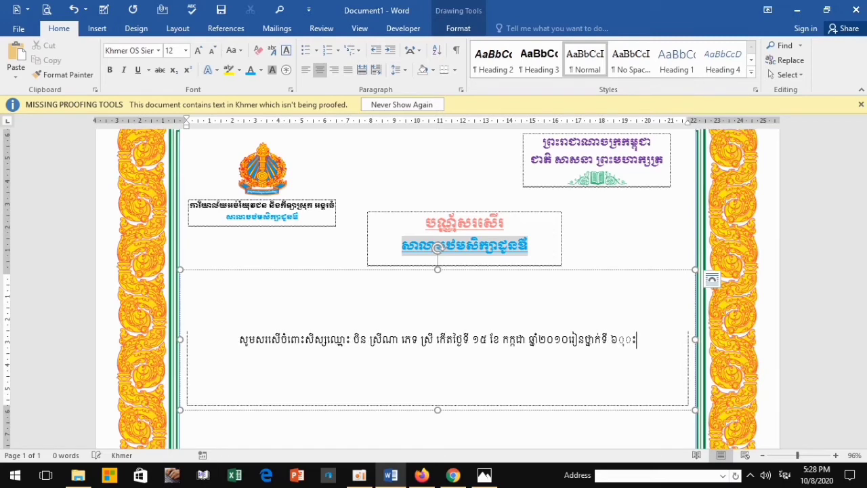
key(BackSpace)
key(BackSpace)
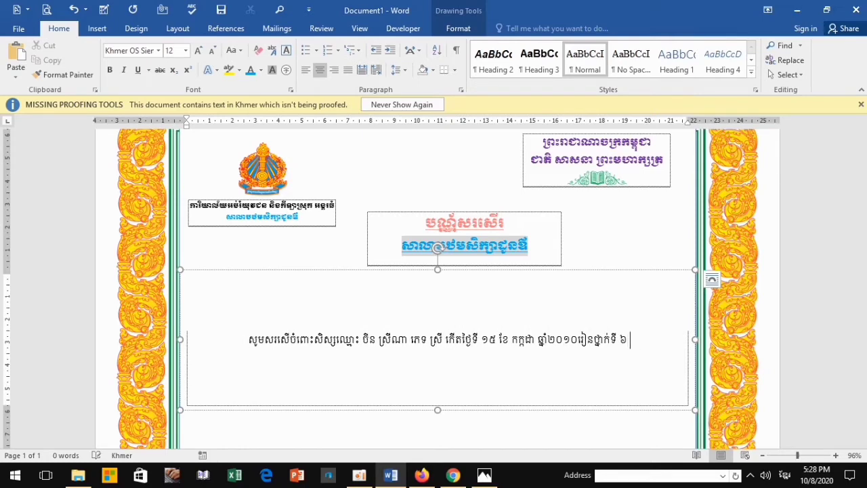
text(ក)
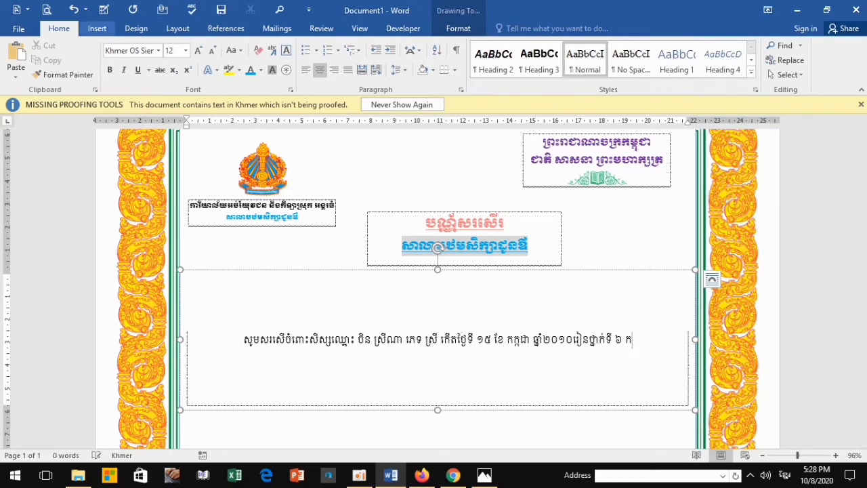
click(97, 28)
- Wrap the grade letter ក in quotation marks inserted from the Symbol dialog
click(788, 60)
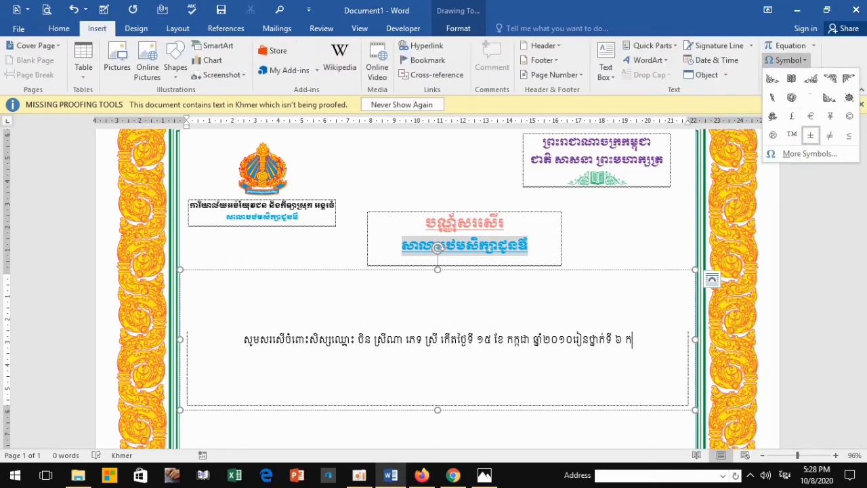
click(810, 154)
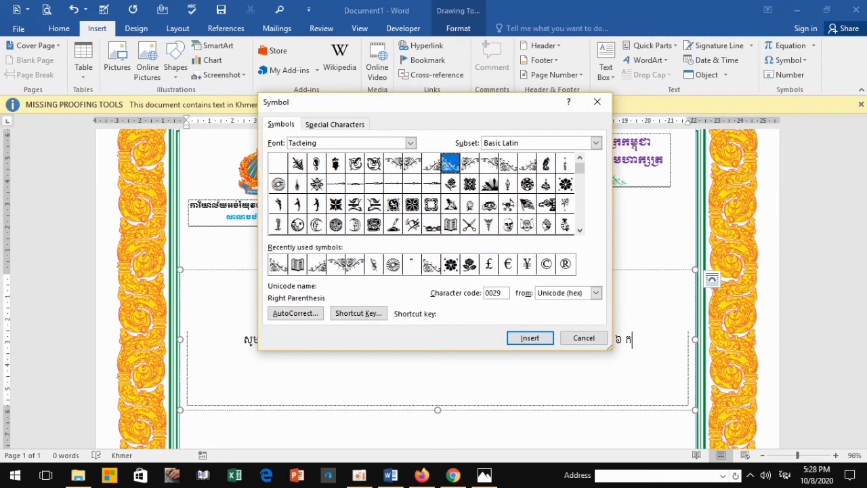
click(412, 263)
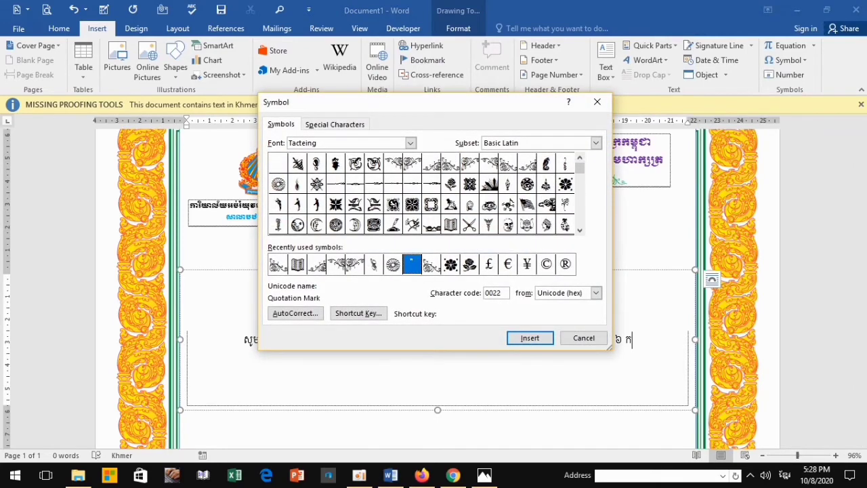
click(530, 337)
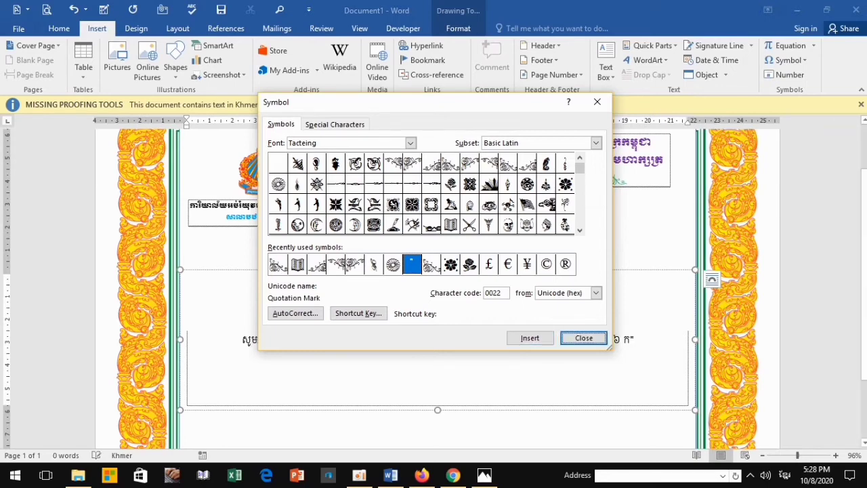
click(634, 339)
key(Left)
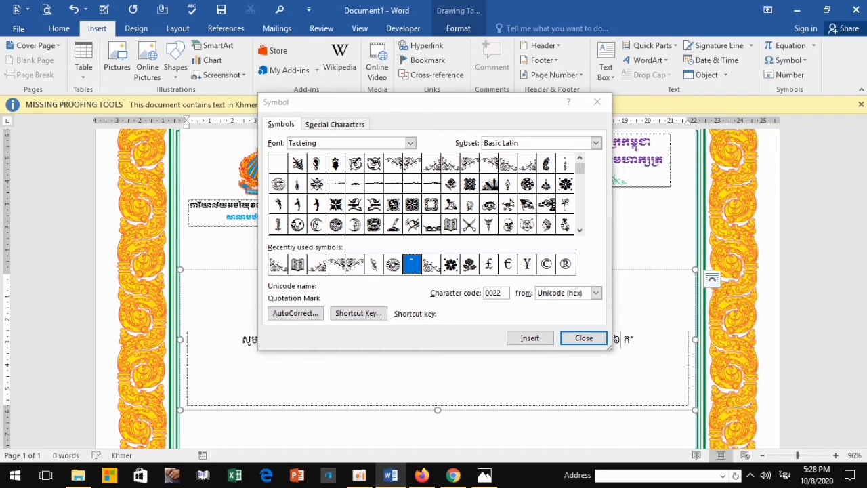
click(433, 102)
click(530, 338)
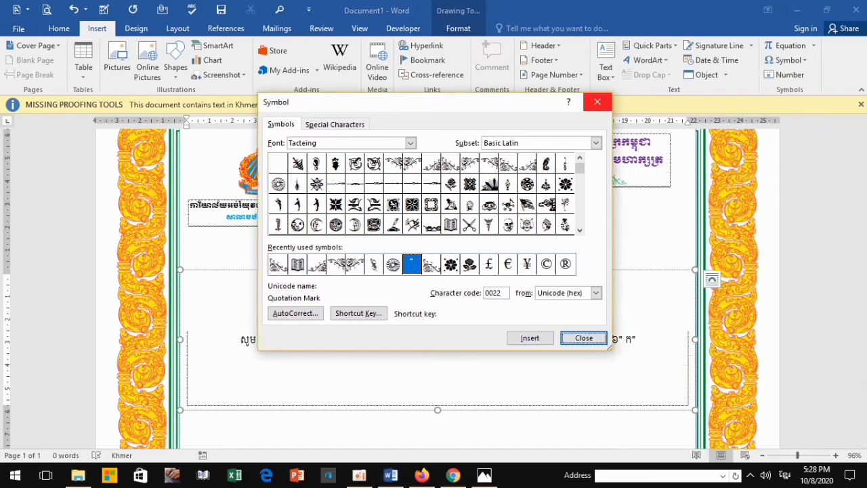
click(583, 337)
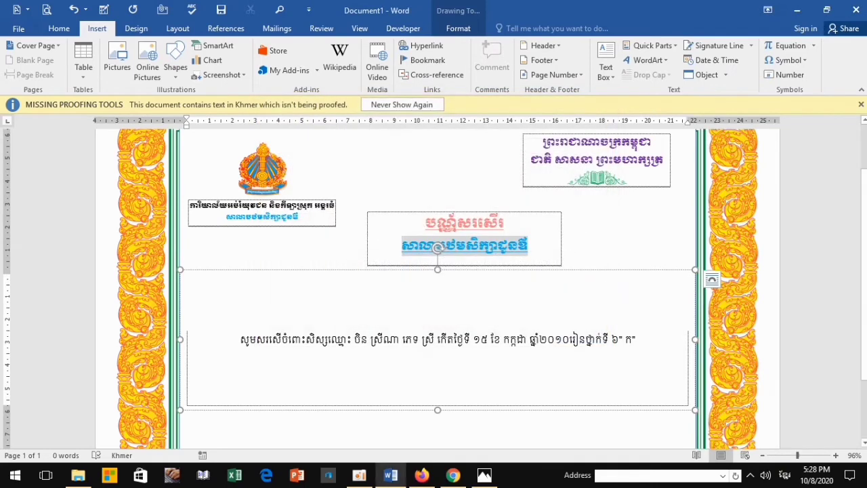
click(636, 338)
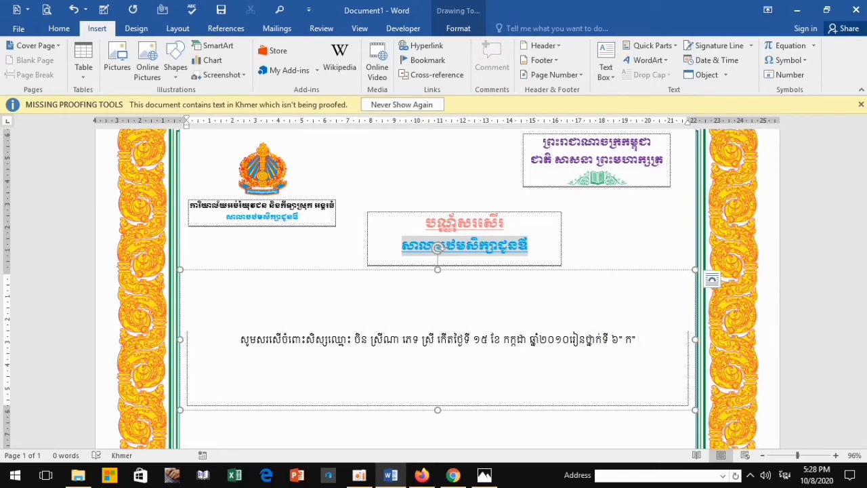
- Type the good-results phrase and the ranking ចំណាត់ថ្នាក់លេខ ១, checking the sample image
click(484, 474)
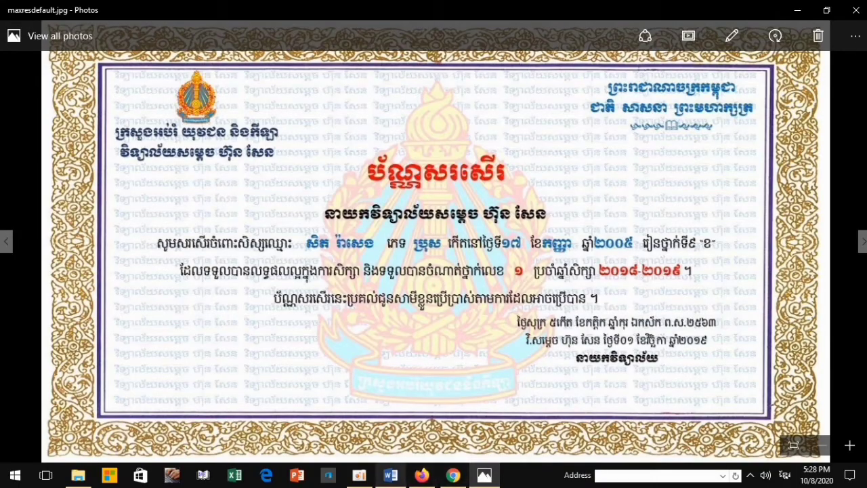
click(390, 474)
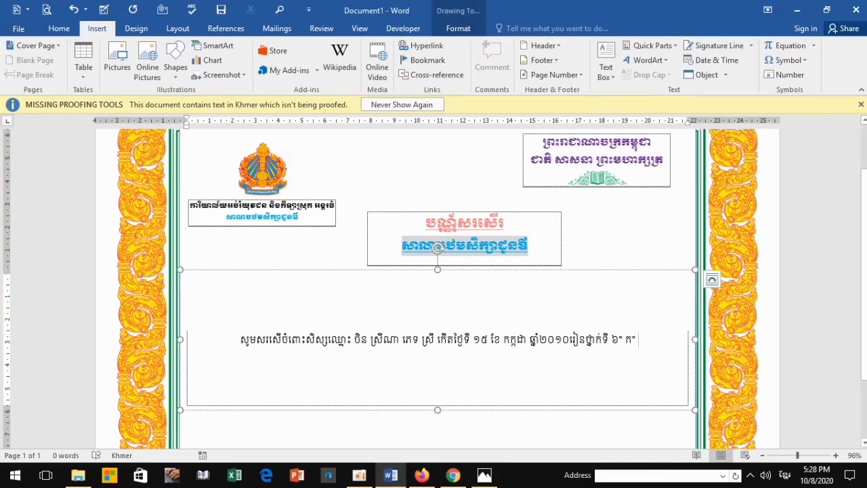
text( ដ)
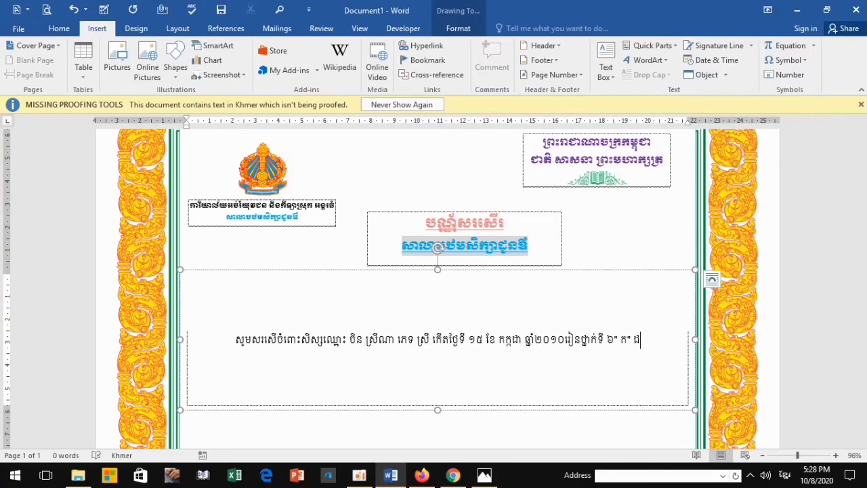
text(ែលទទ)
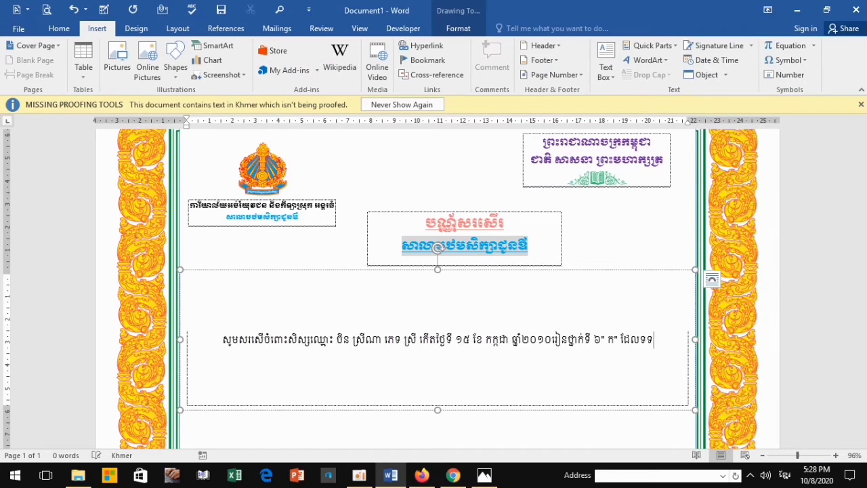
text(ួលបា)
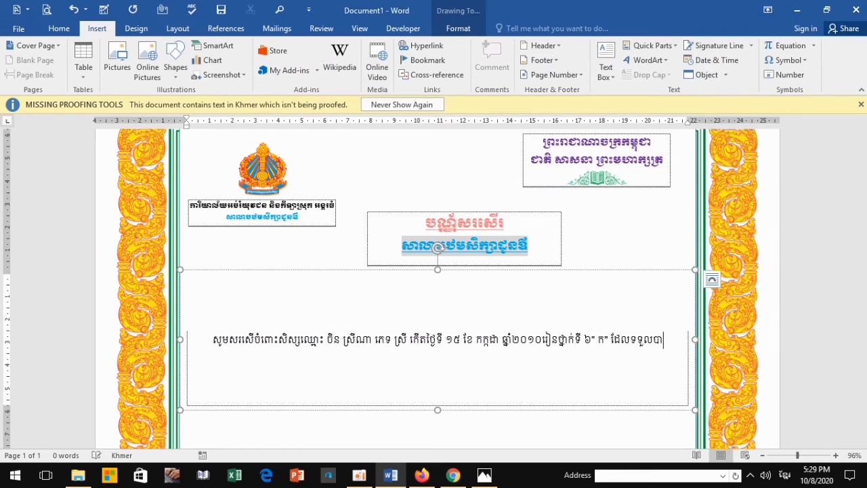
text(នល)
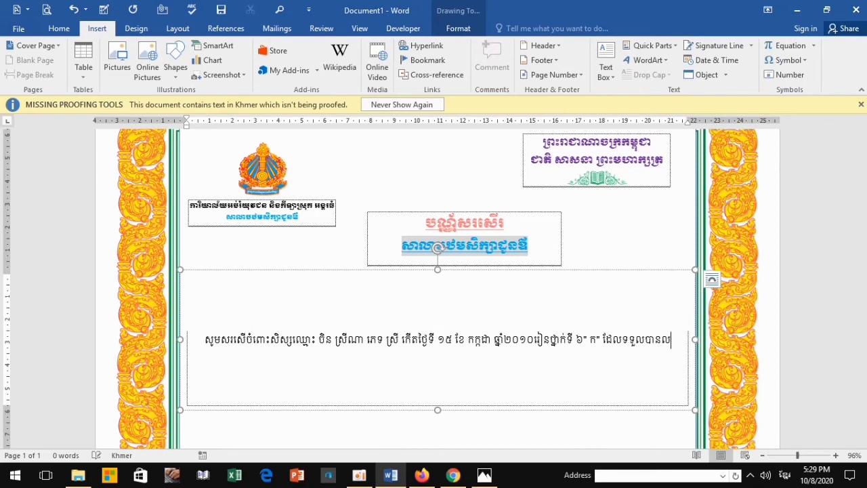
text(ទ)
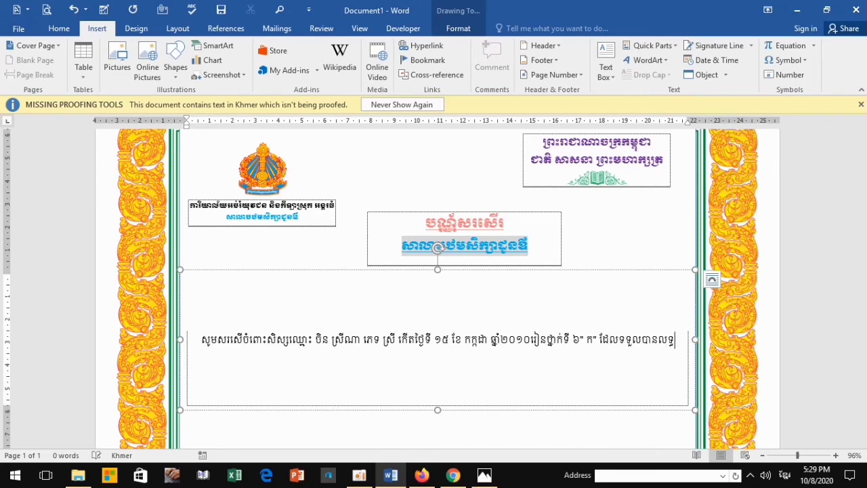
text(្ធផ)
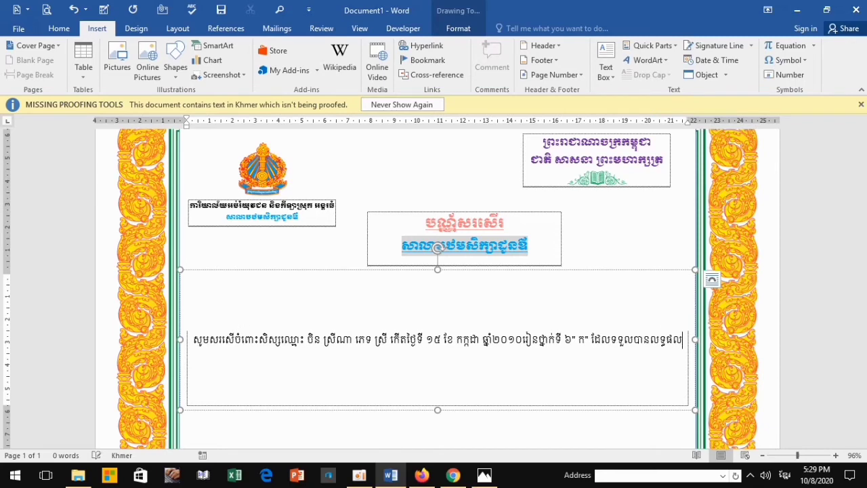
text(ល)
text(សិក)
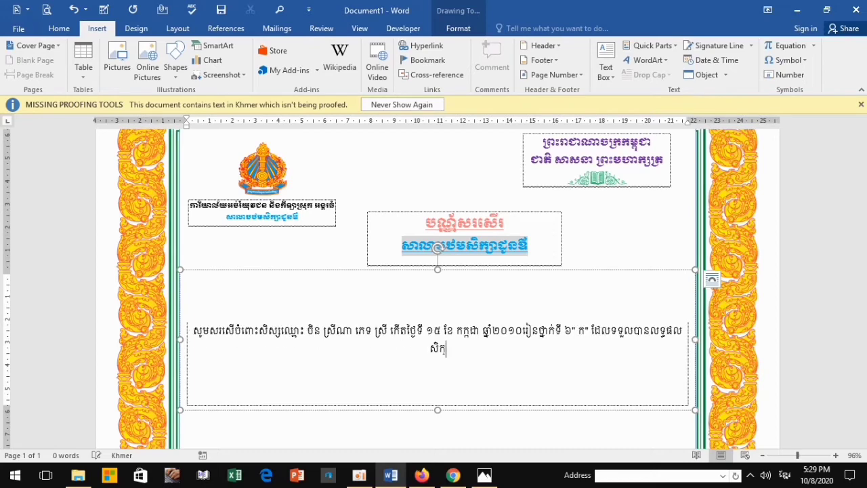
text(្សា)
text(ល្ល)
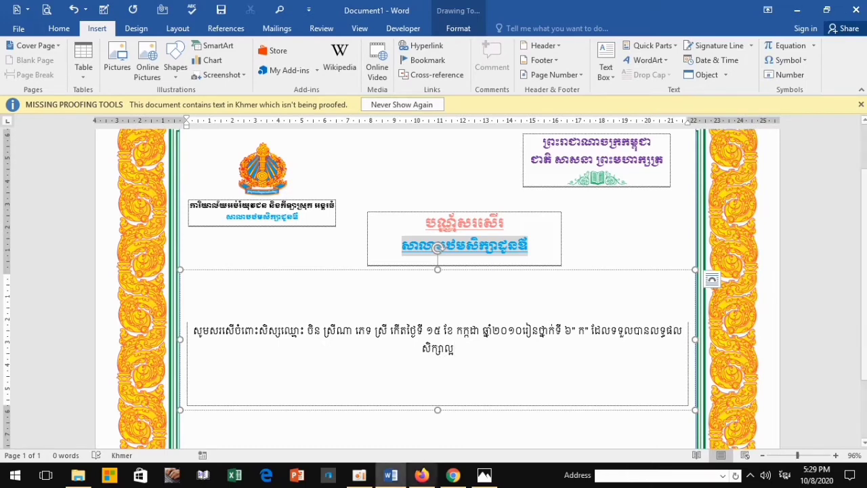
key(alt+Tab)
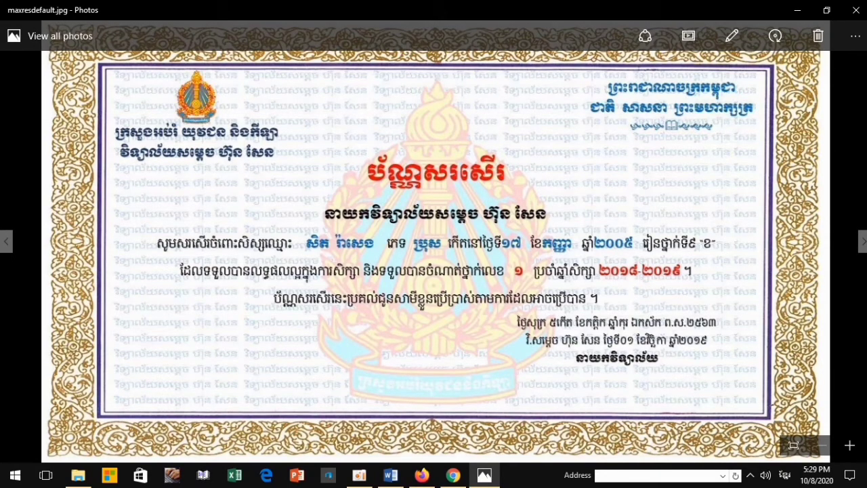
click(390, 474)
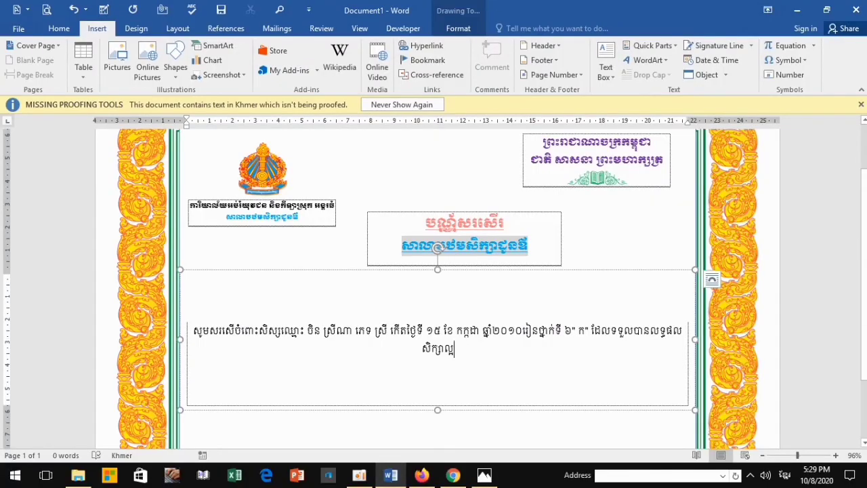
text( និង)
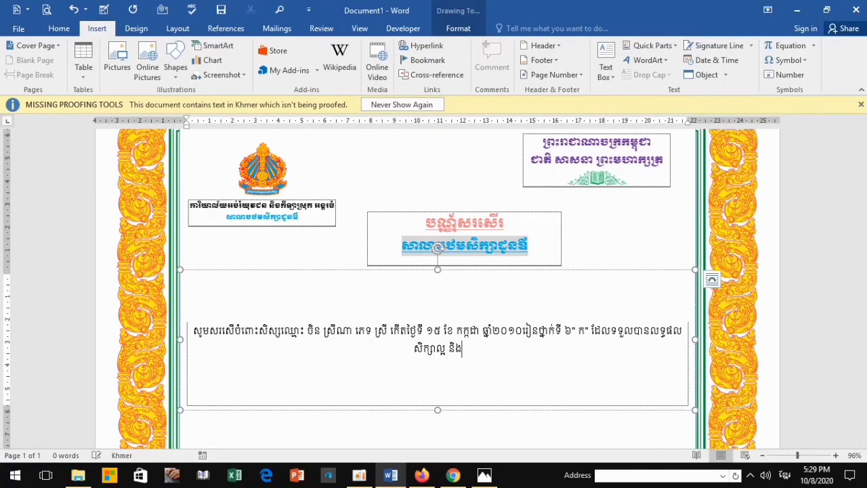
text(ទទួ)
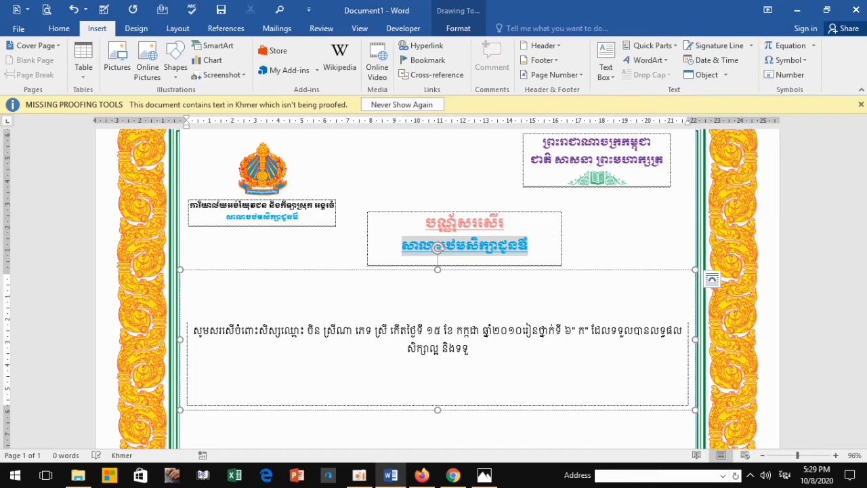
text(លបា)
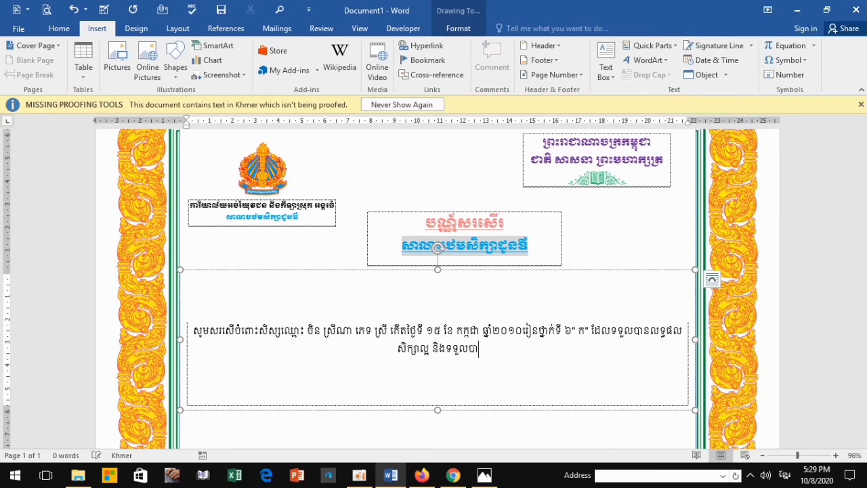
text(នចំ)
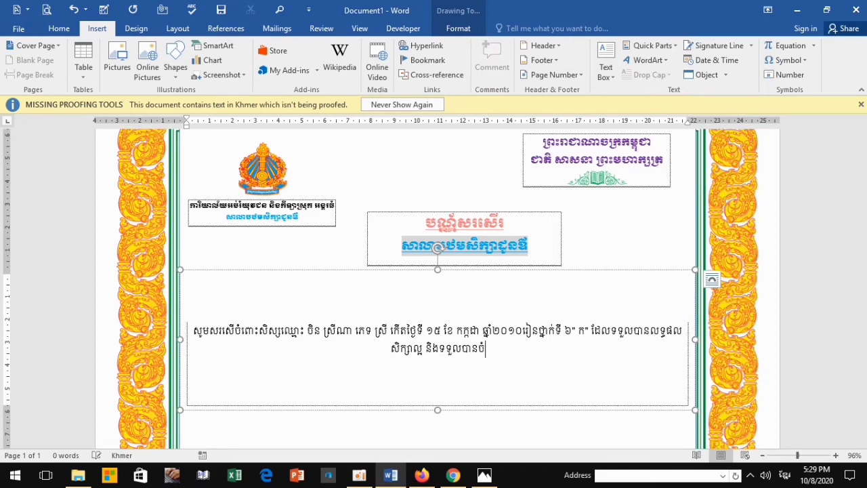
text(ណាត)
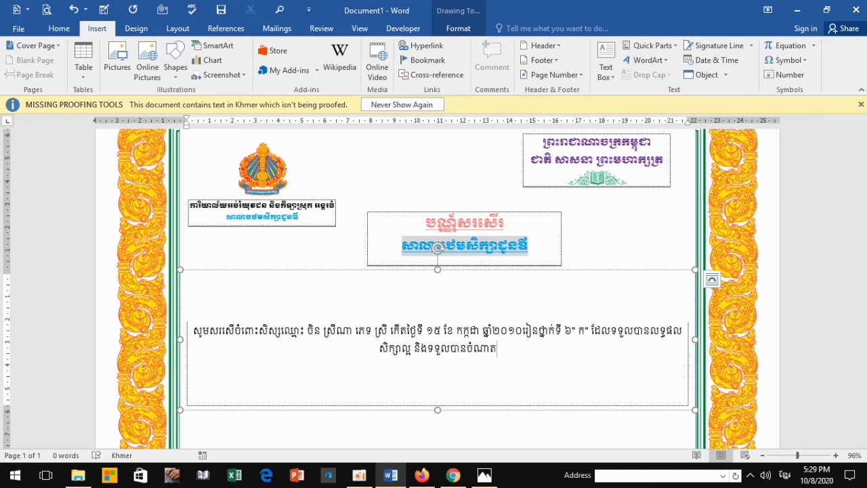
text(់ថកល)
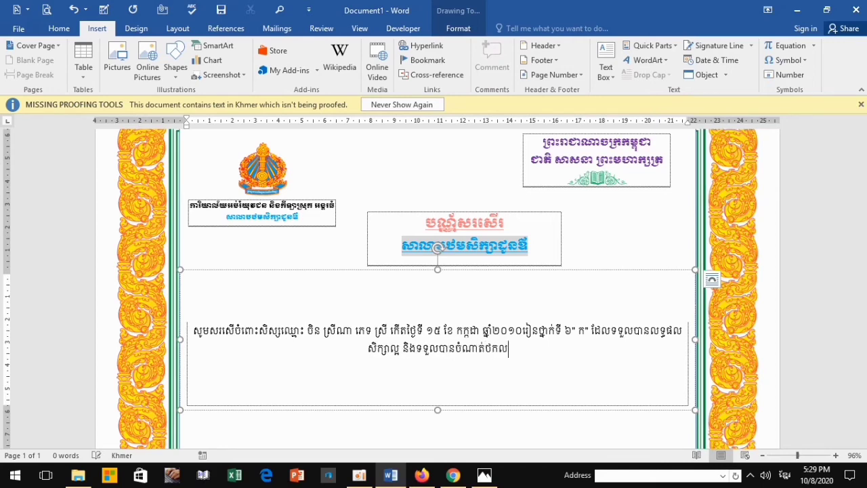
key(BackSpace)
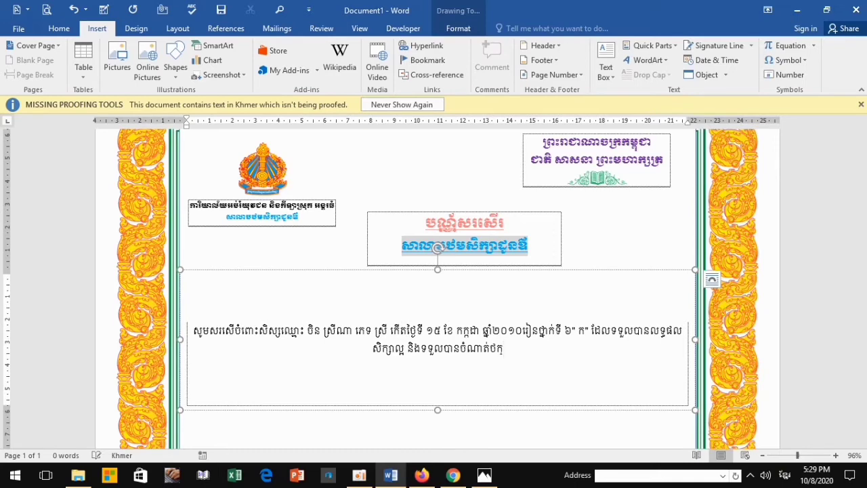
key(BackSpace)
text(្ន)
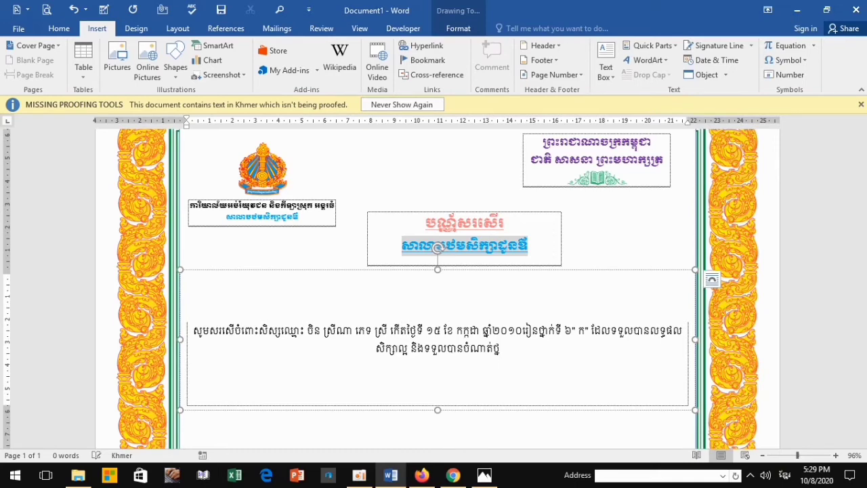
text(ាក់)
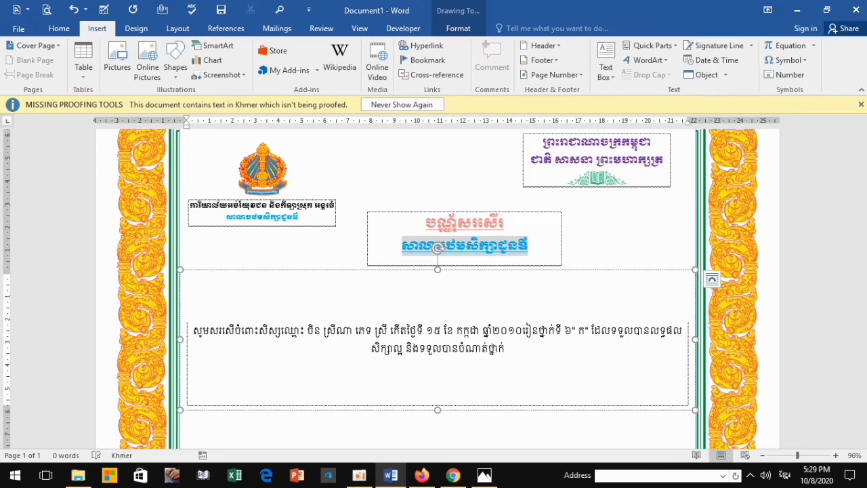
text(លេខ)
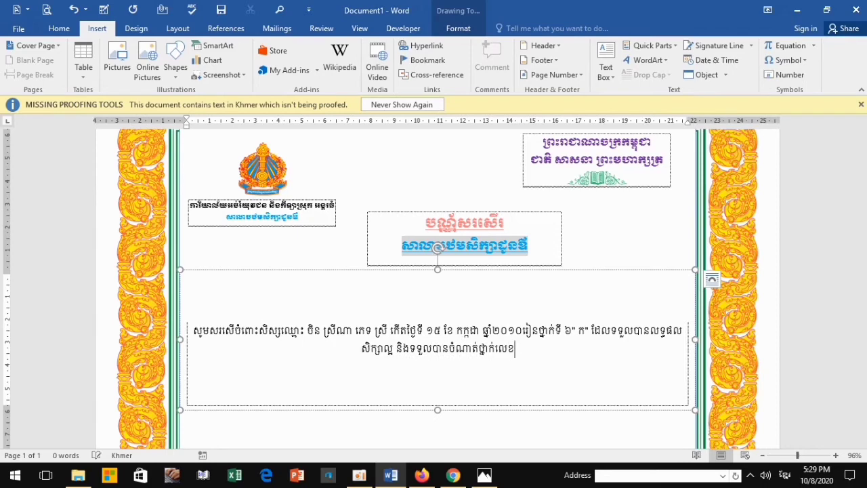
text( ១)
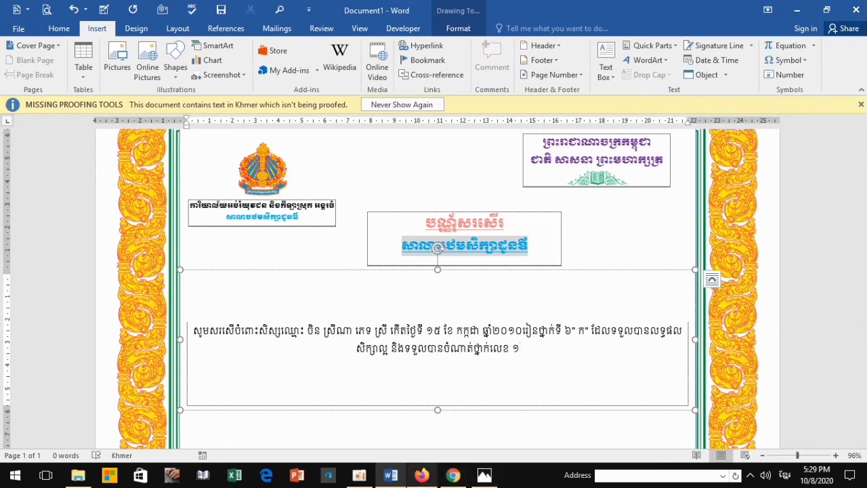
- Add the academic year ប្រចាំឆ្នាំសិក្សា ២០១៩ - ២០២០ after the ranking, comparing with the sample
click(421, 474)
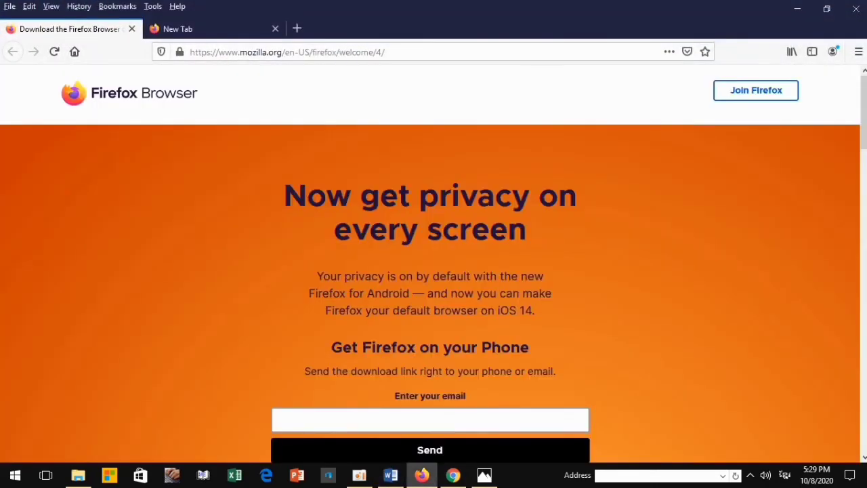
click(797, 8)
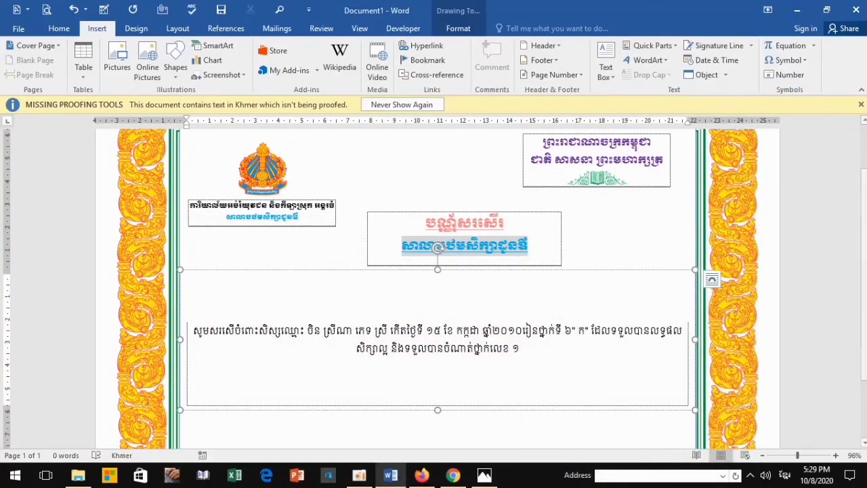
click(485, 475)
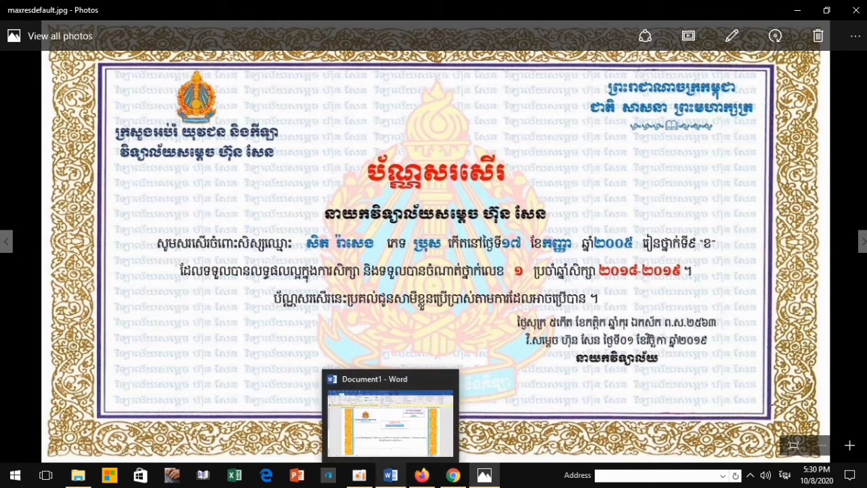
click(390, 474)
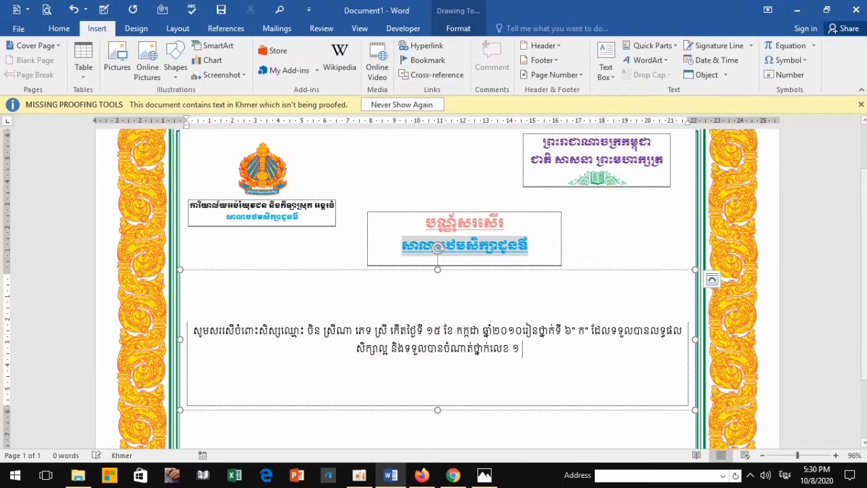
text(ឬ)
text(្រ)
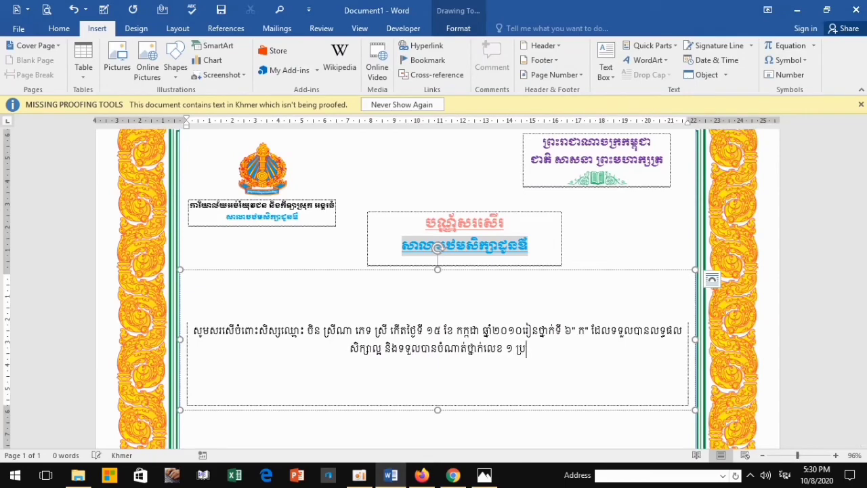
text(ចាំ)
text(ផ)
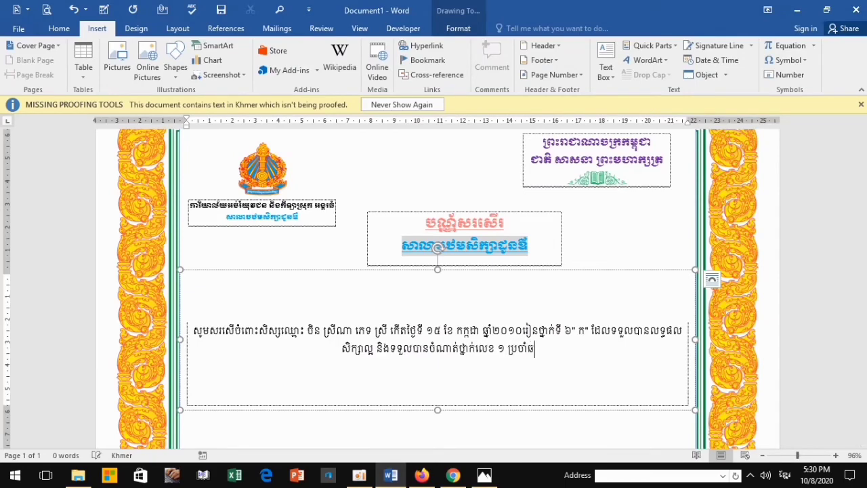
text(ាំស)
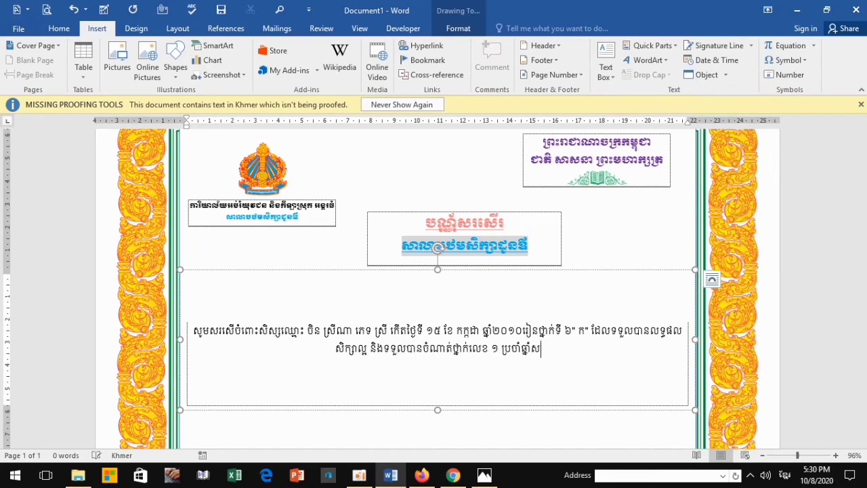
text(ក្ស)
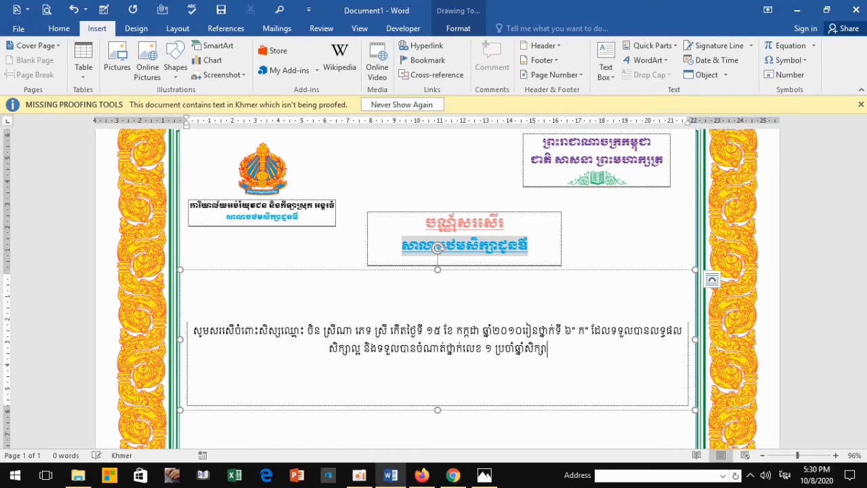
text(ា ២០)
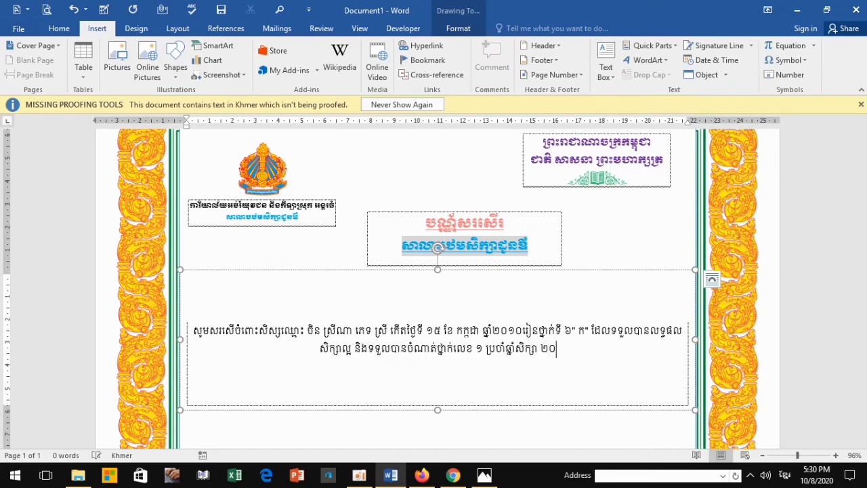
text(១៩)
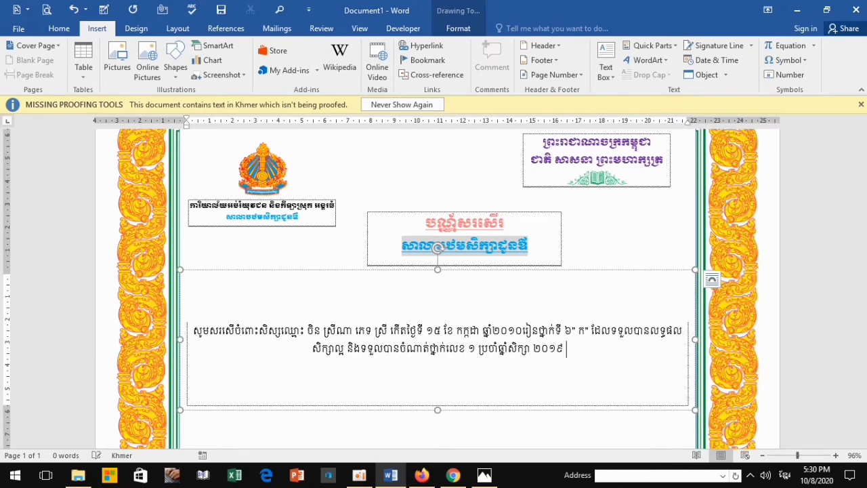
text( - ២)
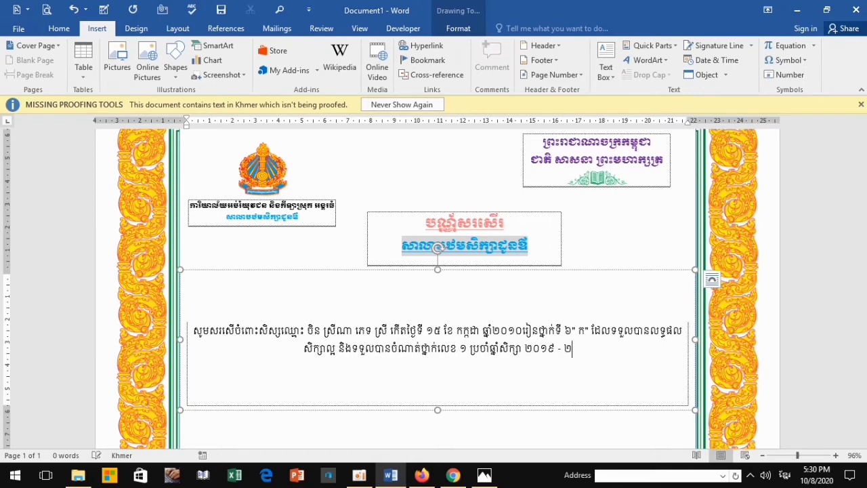
text(០២០)
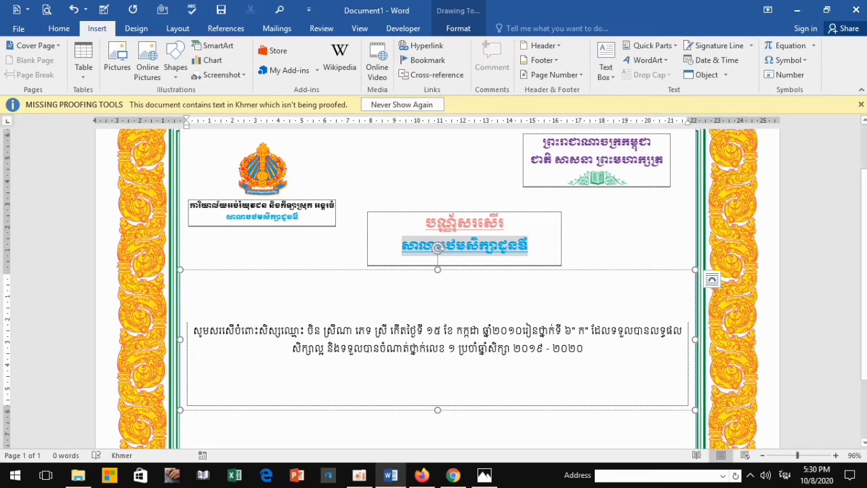
key(alt+Tab)
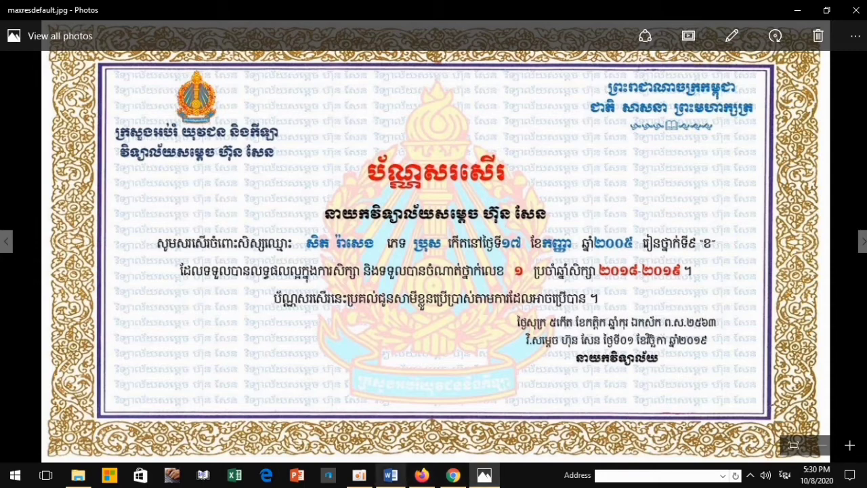
click(390, 474)
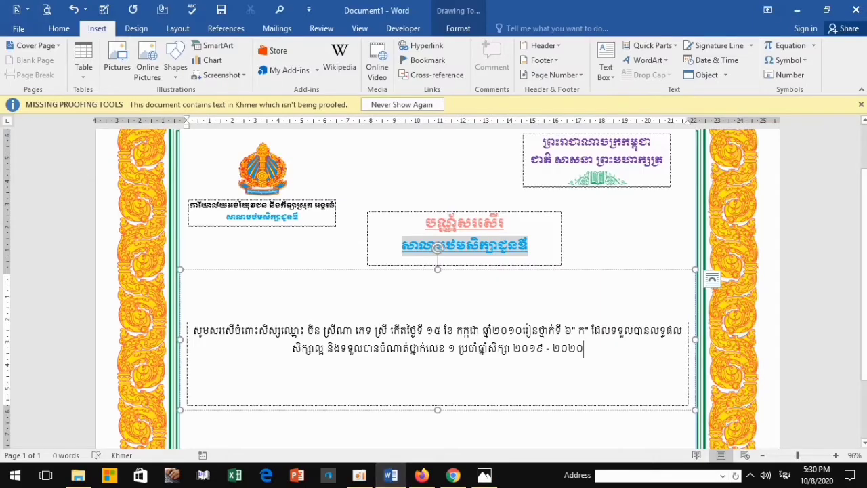
- End the line with ។ and type the third line ប័ណ្ណសរសើរនេះជូនសាមីខ្លួនដែលអាចប្រើប្រាស់បាន
text(។)
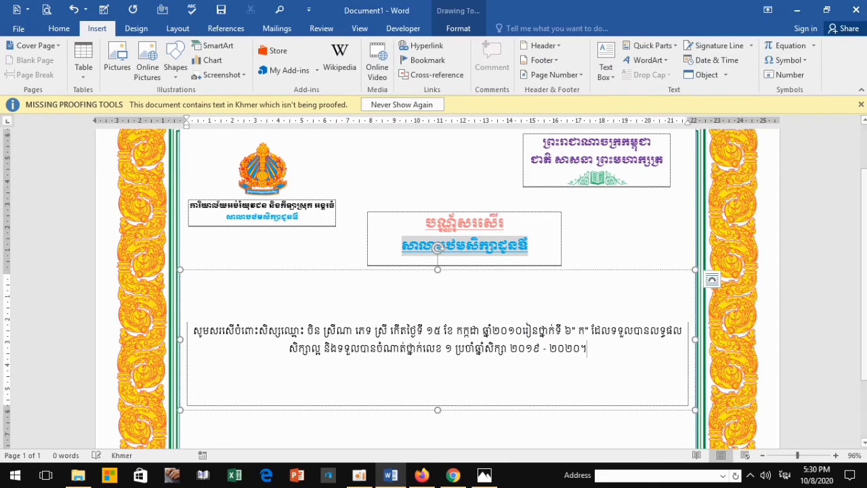
key(Return)
text(ប)
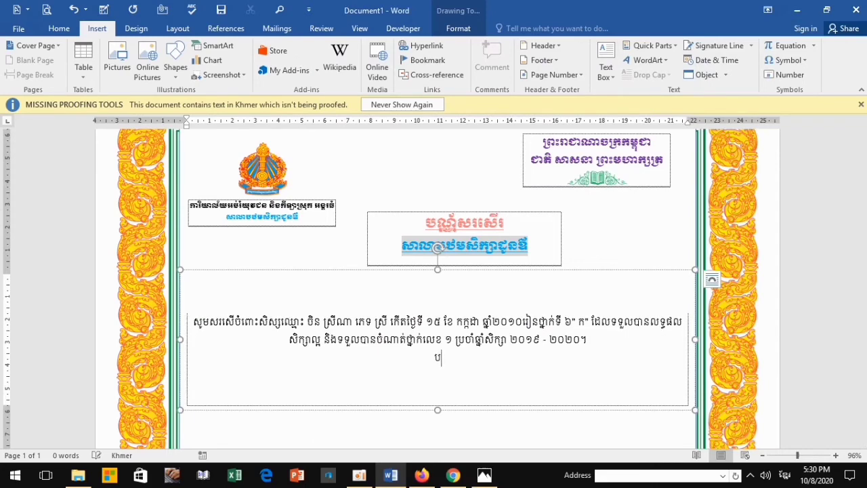
text(ព)
key(BackSpace)
text(័ណ)
text(្ណស)
text(រ)
text(សេ)
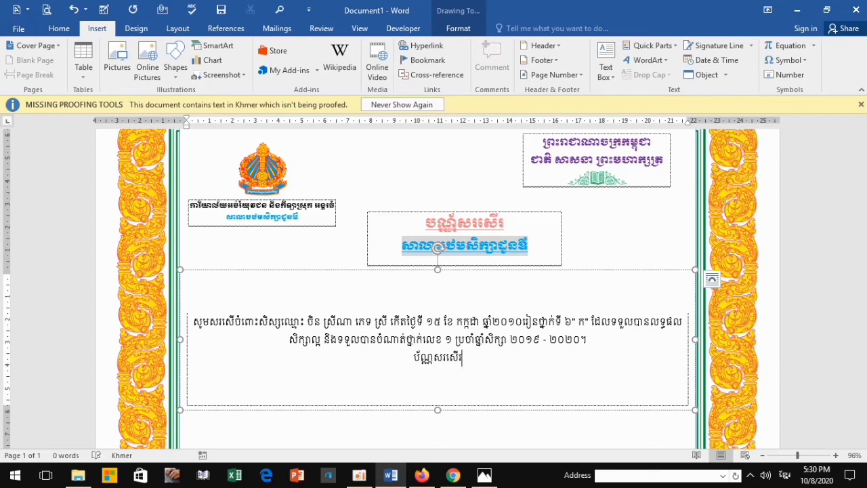
text(នេះ)
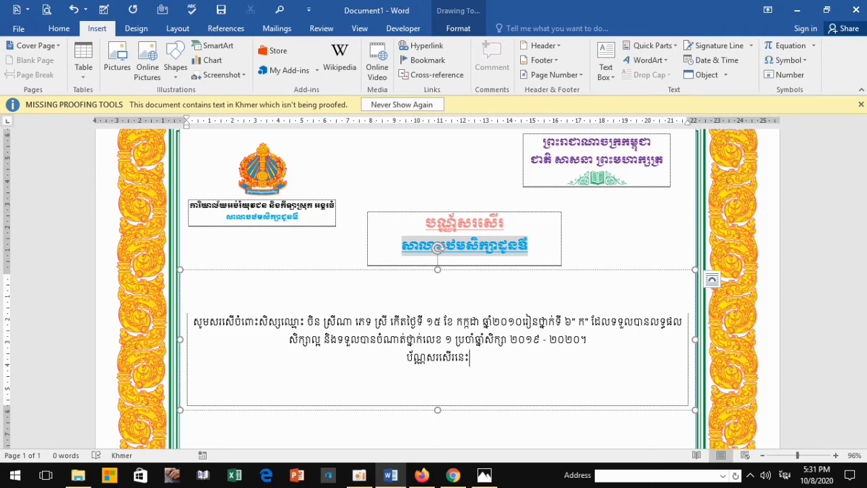
text(ដ)
text(ូន)
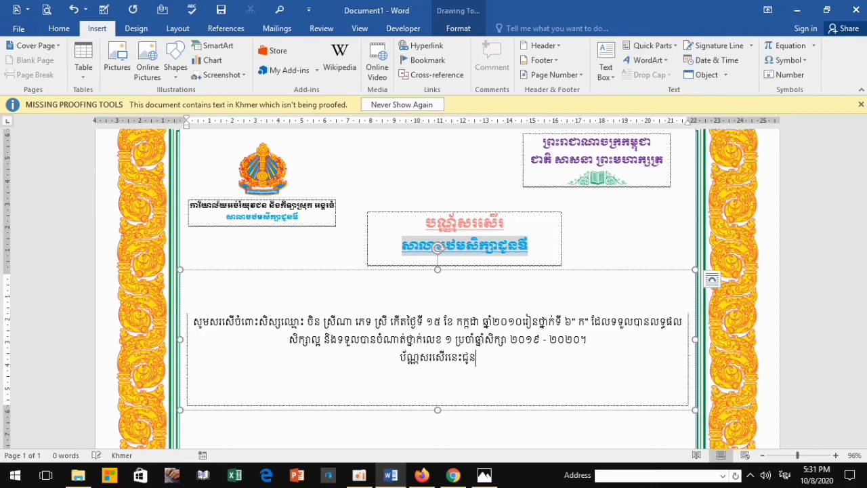
text(សាន)
key(BackSpace)
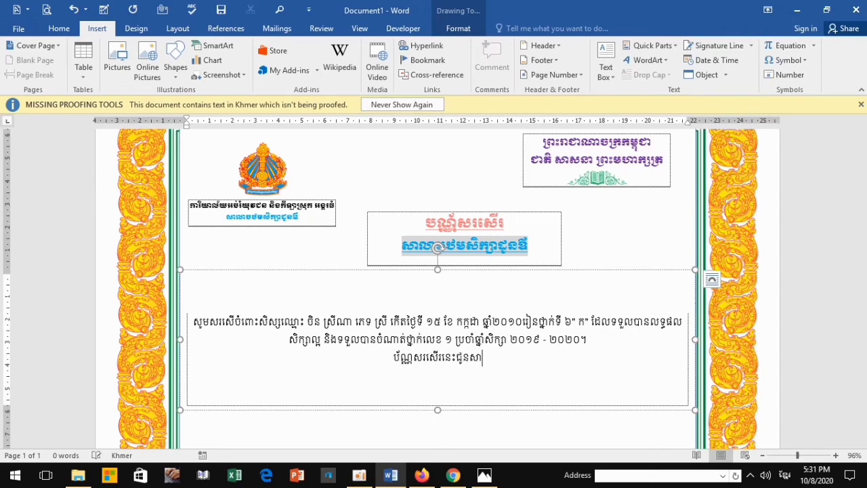
text(ម)
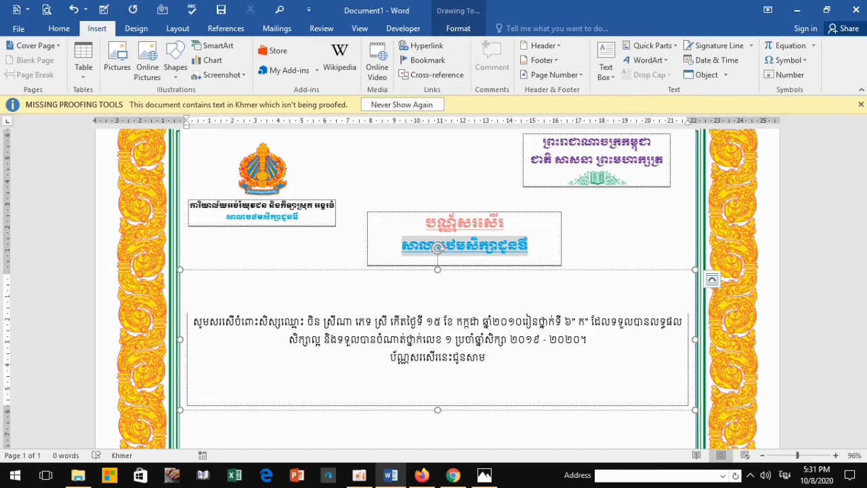
text(ៗ)
key(BackSpace)
text(ីខ្)
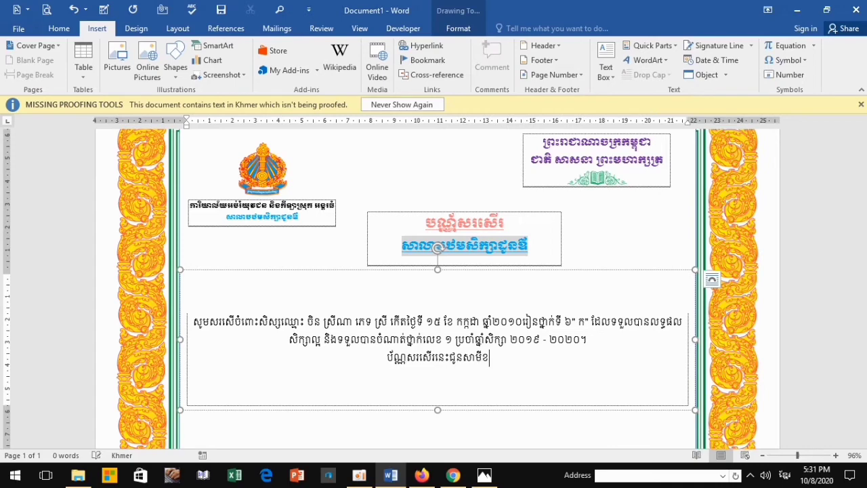
text(លួ)
text(ន)
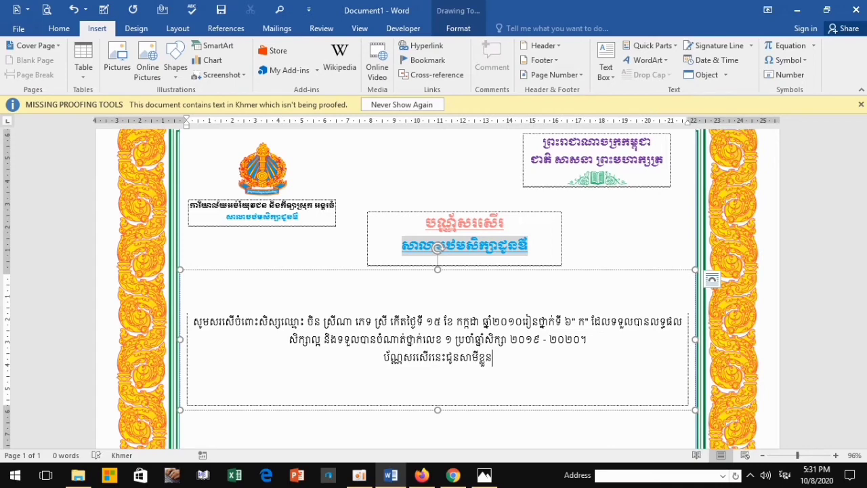
text(ដែល)
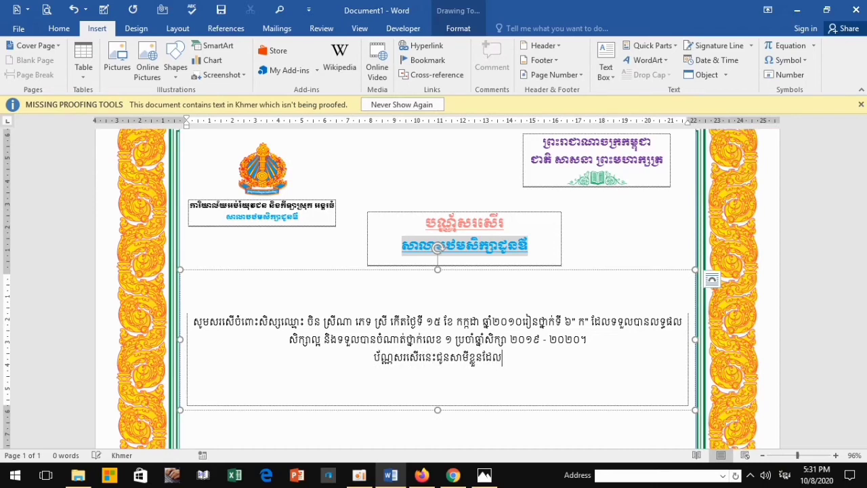
text(អាច)
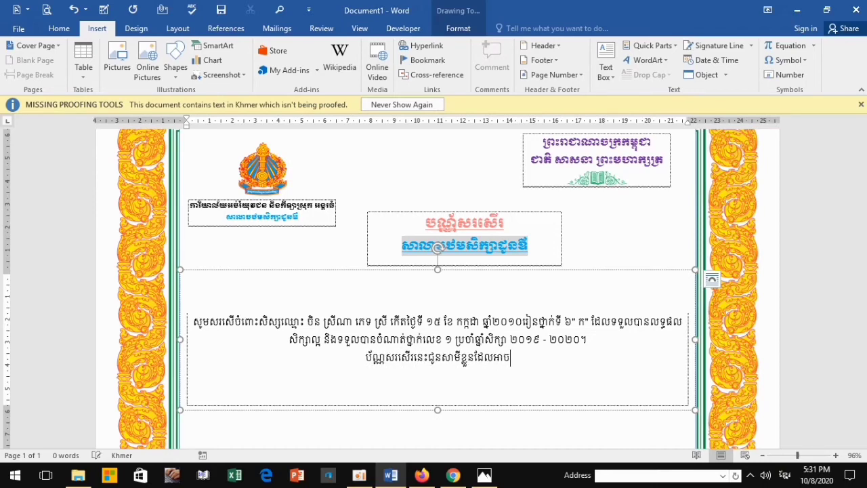
text(ប្រើ)
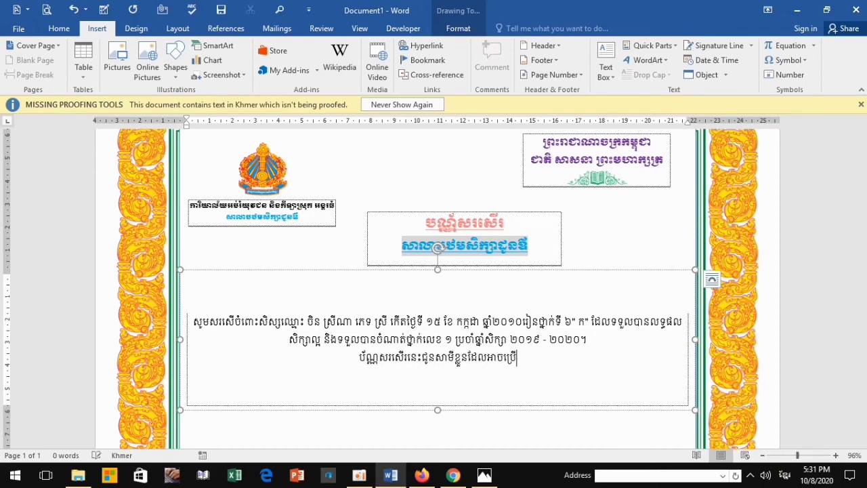
text(ប្រា)
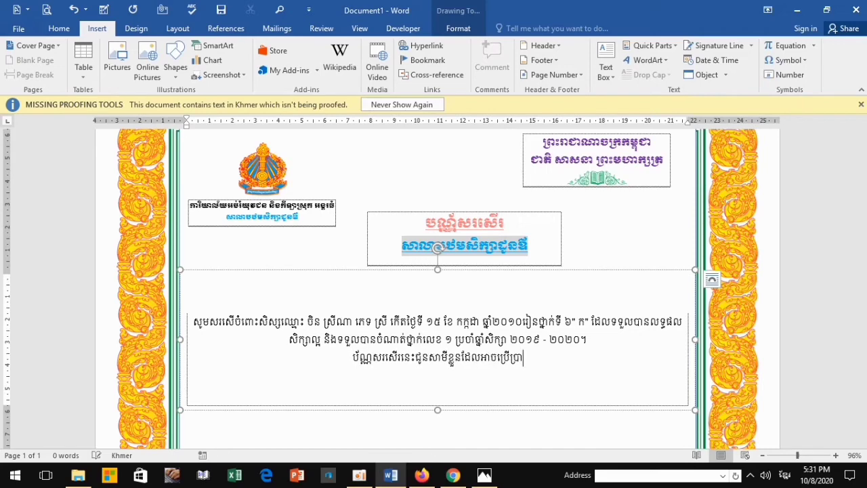
text(ស់បា)
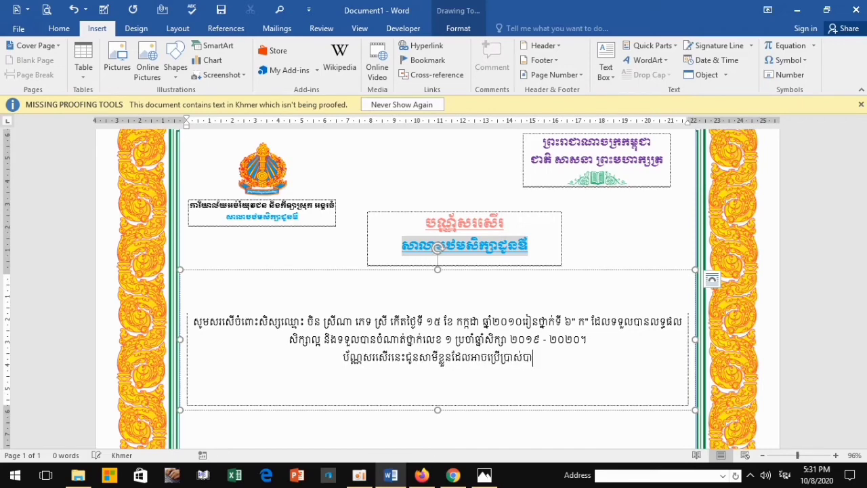
text(ន)
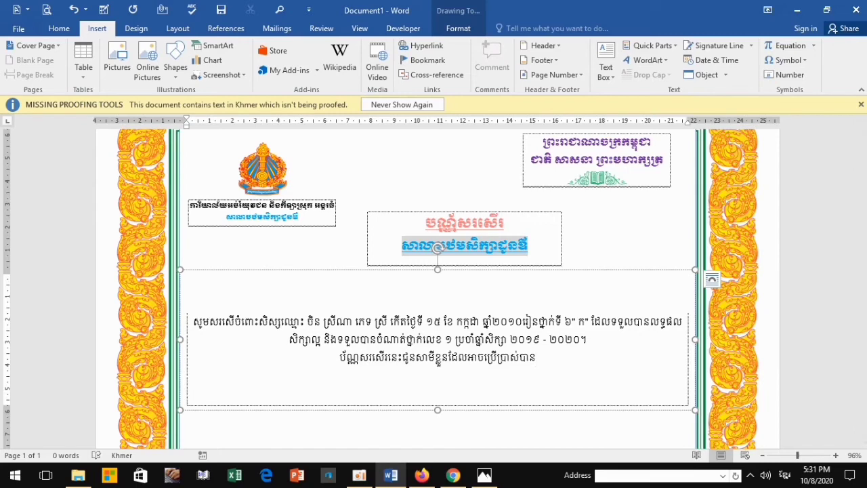
click(484, 474)
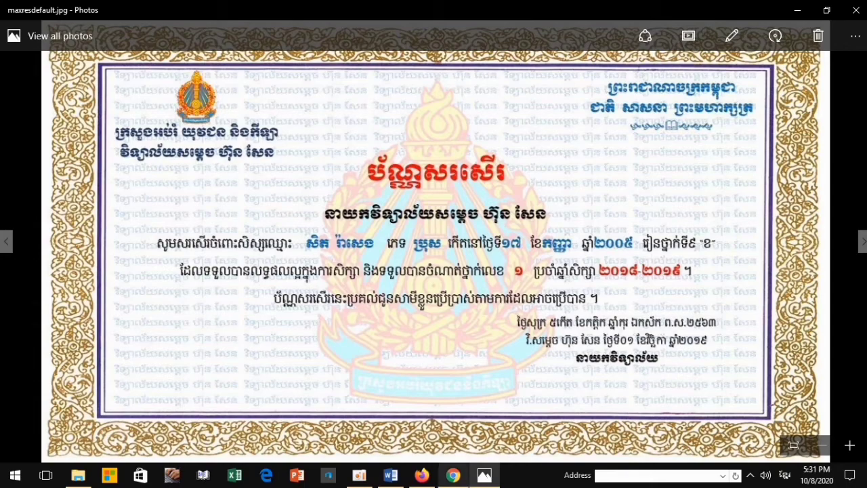
- Insert ប្រគល់ after នេះ in the third body line, checking the reference image
click(484, 474)
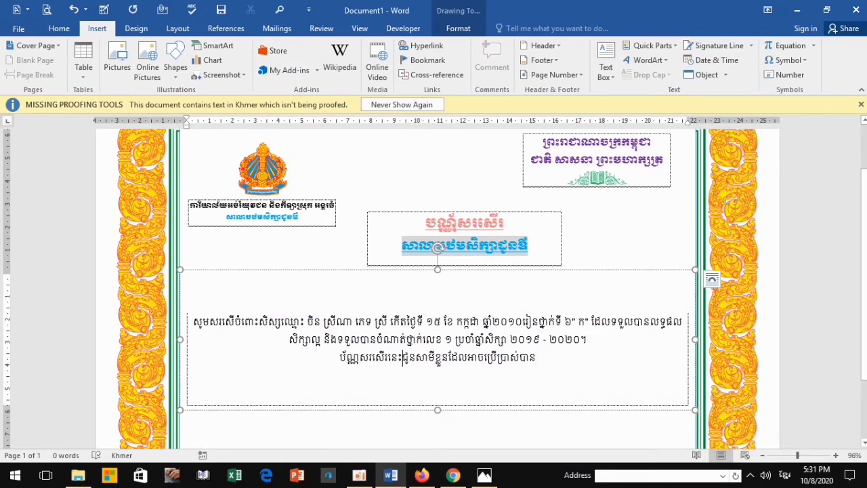
text(ប្រ)
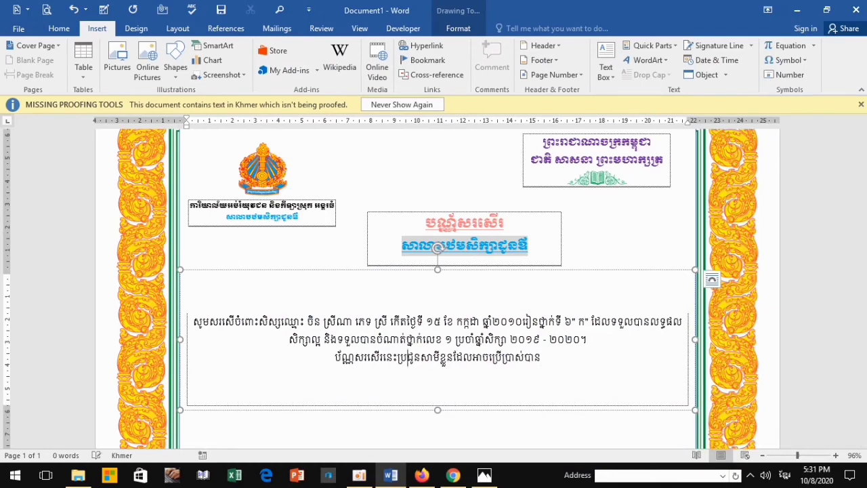
text(គល់)
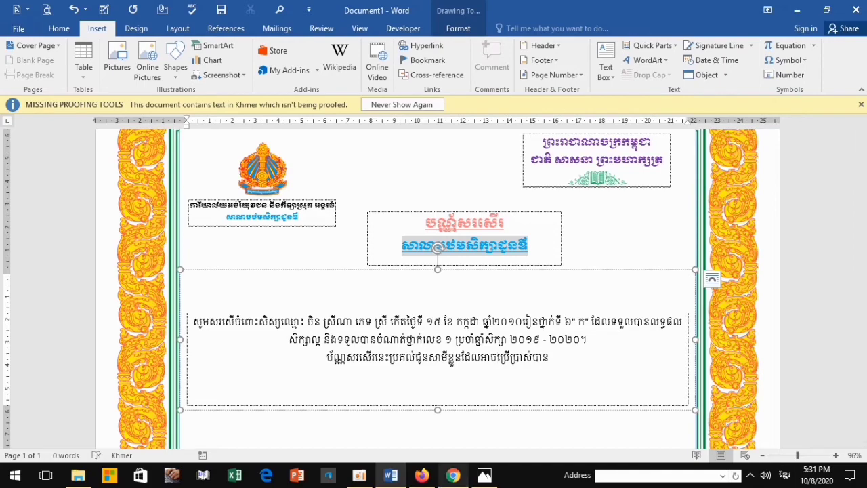
click(484, 474)
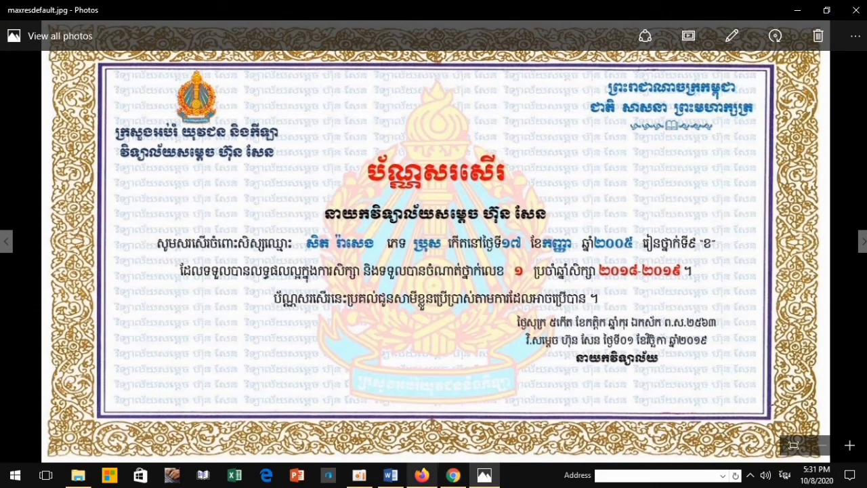
click(421, 474)
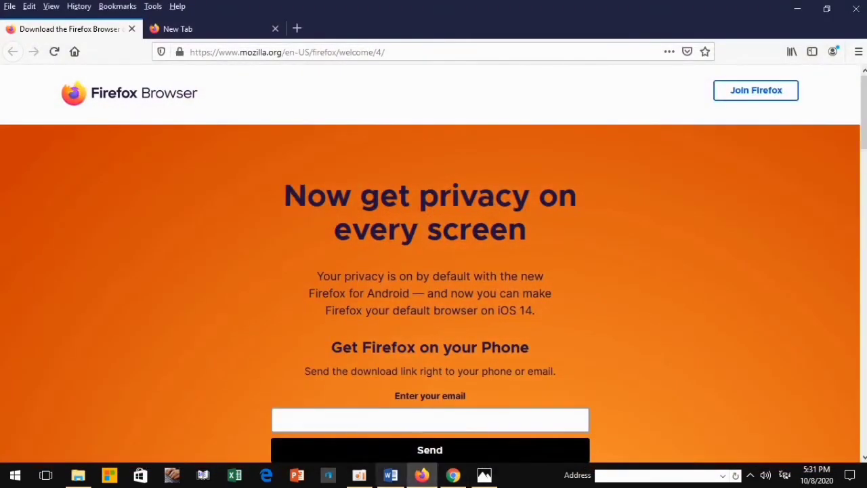
click(390, 475)
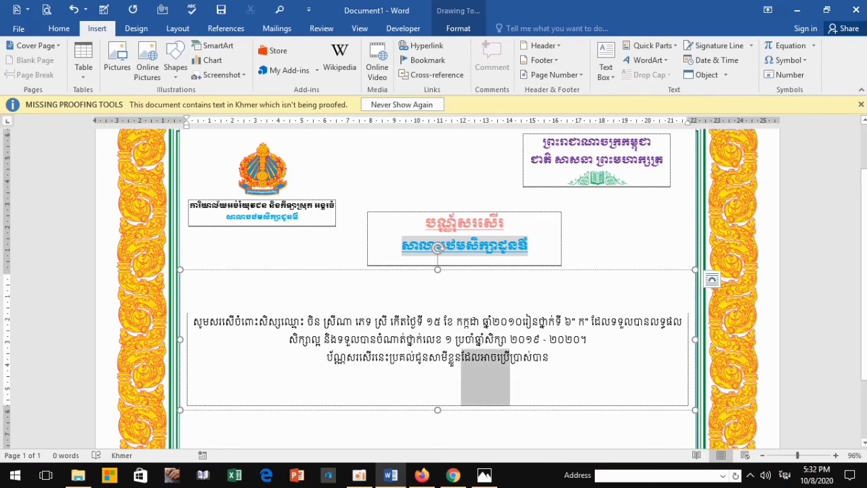
- Replace the line's ending with តាមការដែលអាចប្រើ, remove empty lines, and close it with ។
click(498, 357)
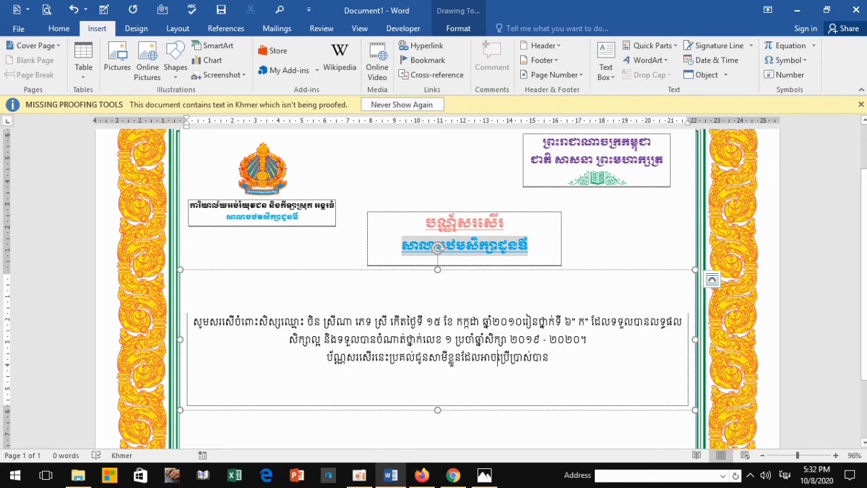
key(BackSpace)
key(BackSpace)
key(BackSpace)
key(BackSpace)
key(BackSpace)
key(BackSpace)
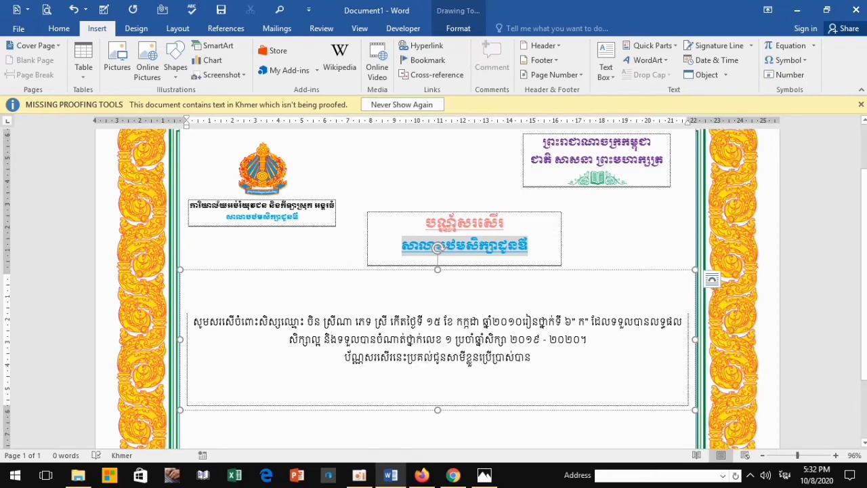
key(shift+Down)
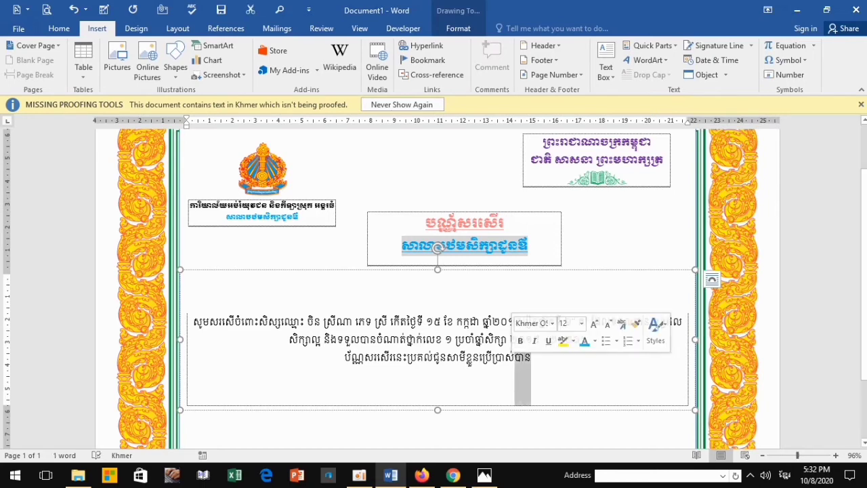
key(Delete)
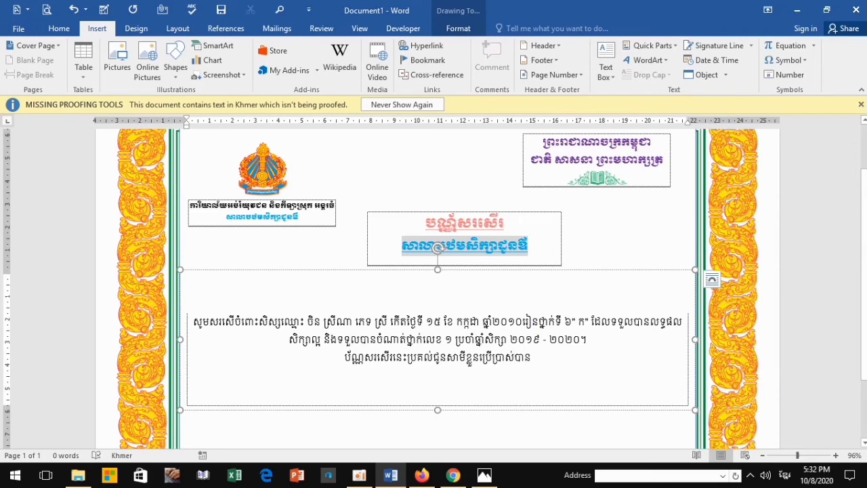
text(តាមកា)
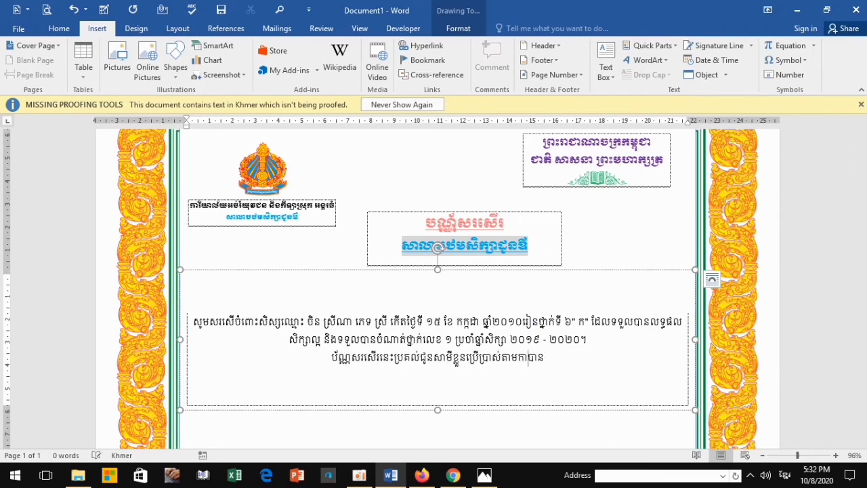
text(រដ)
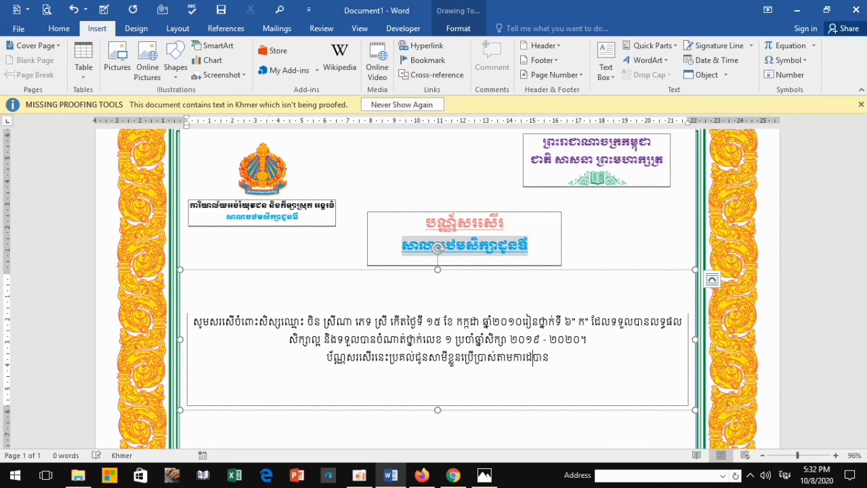
text(ែ)
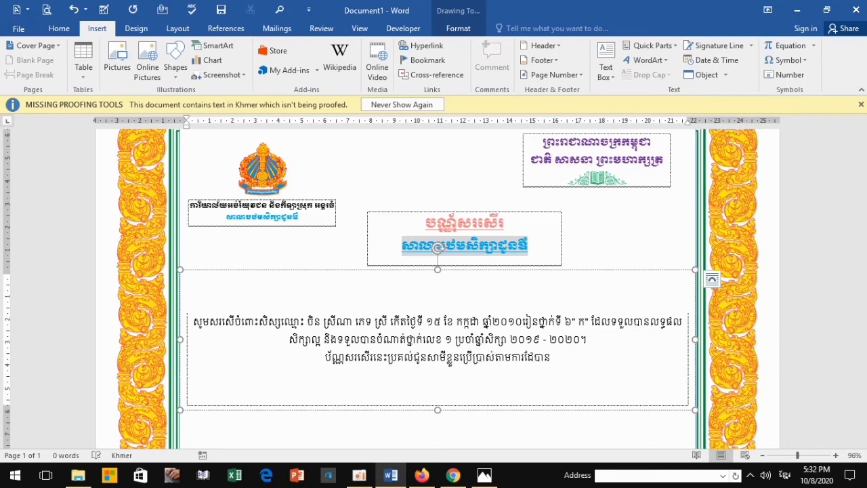
text(ល)
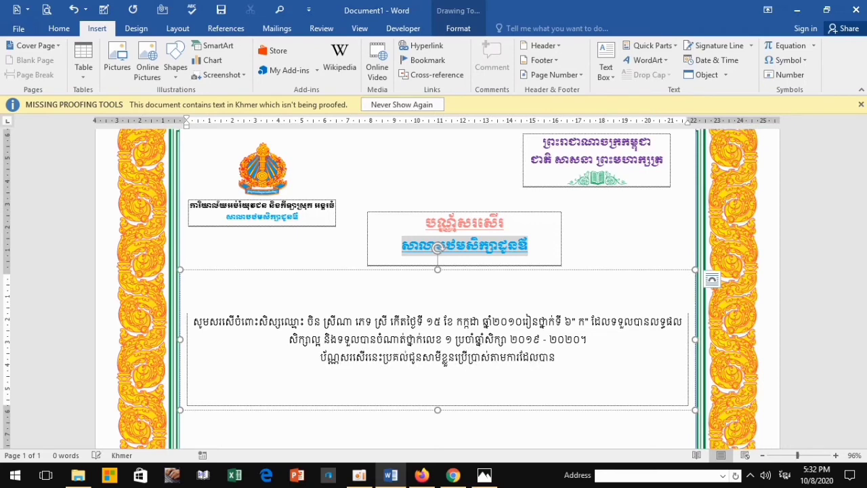
text(អា)
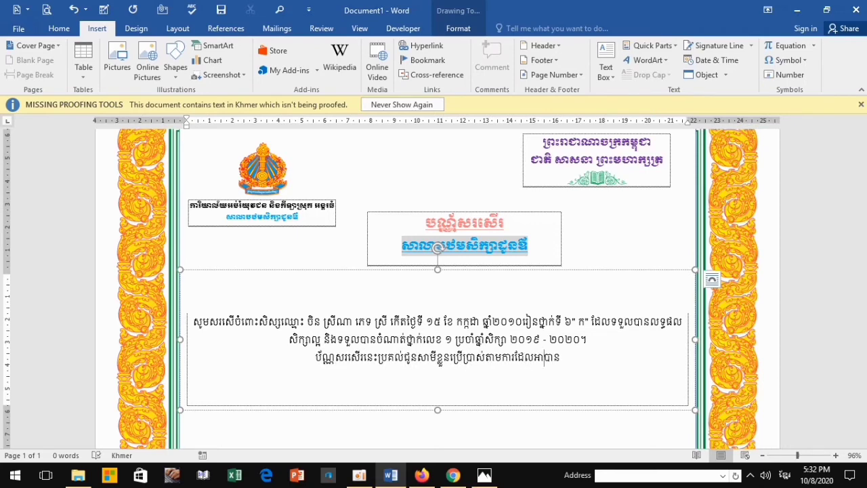
text(ច)
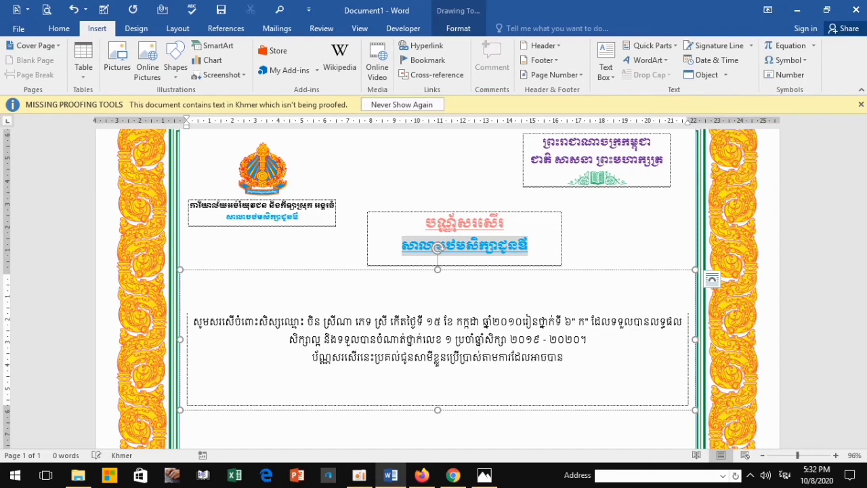
text(ប)
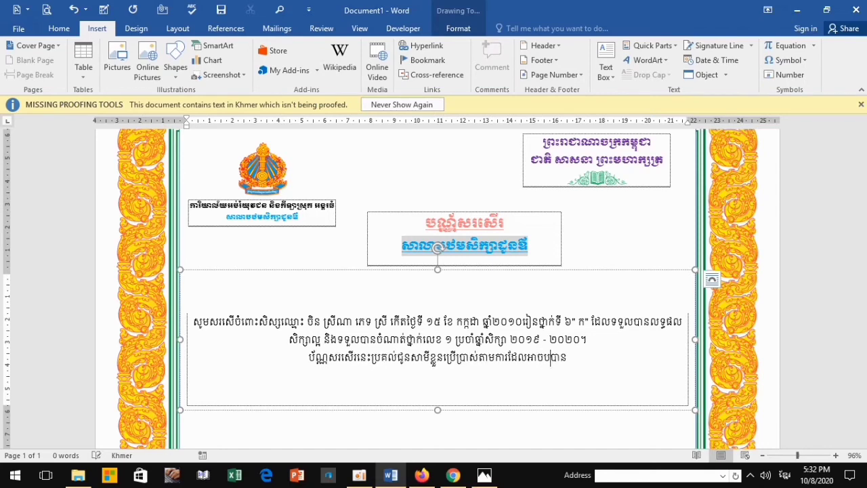
text(្រ)
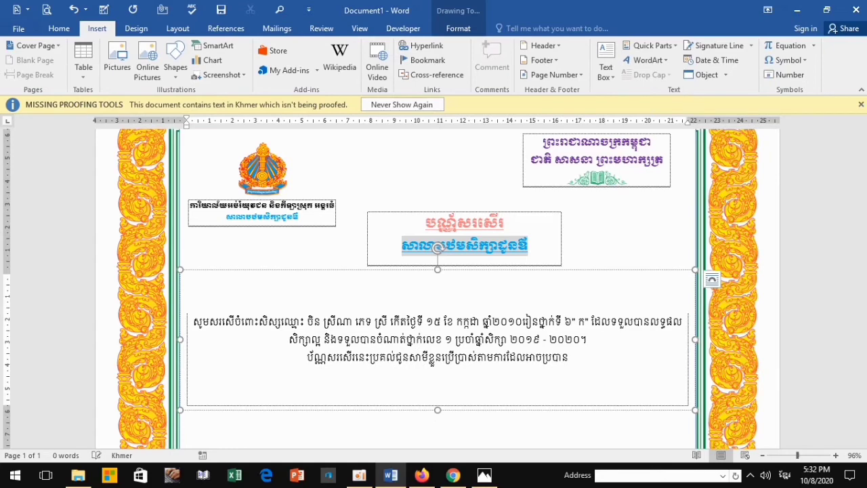
text(ើ)
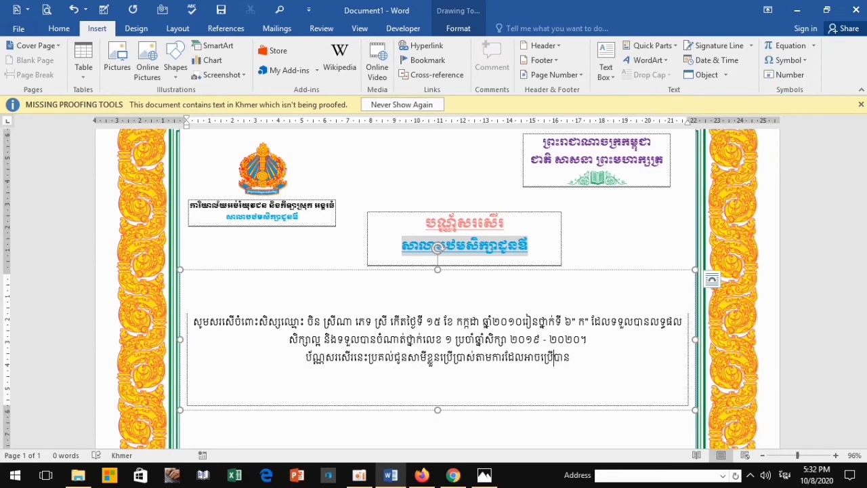
key(End)
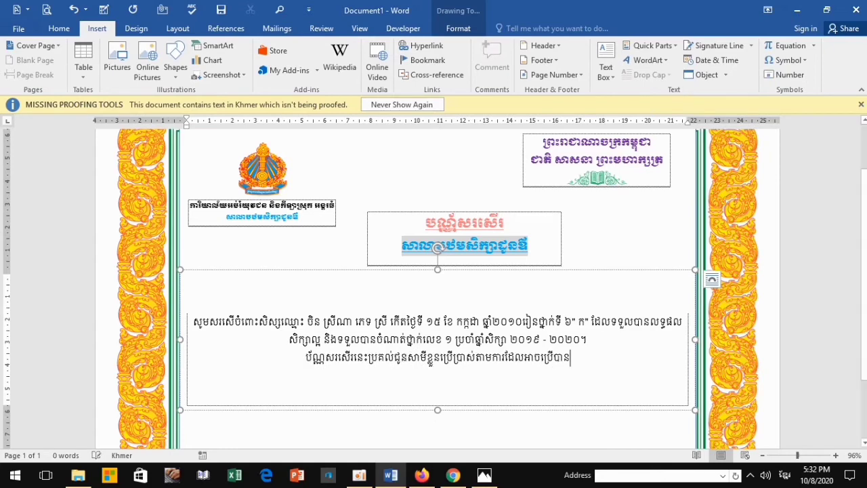
text(។)
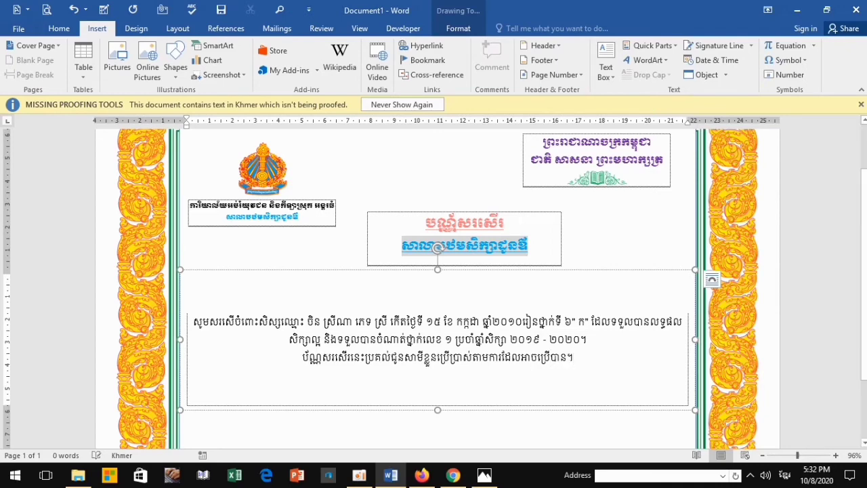
key(Return)
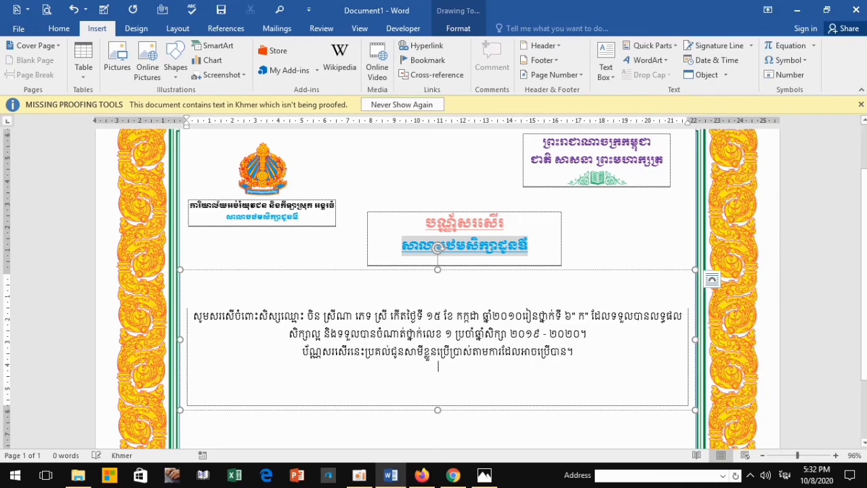
scroll(437, 288, down, 2)
drag(437, 353, 438, 398)
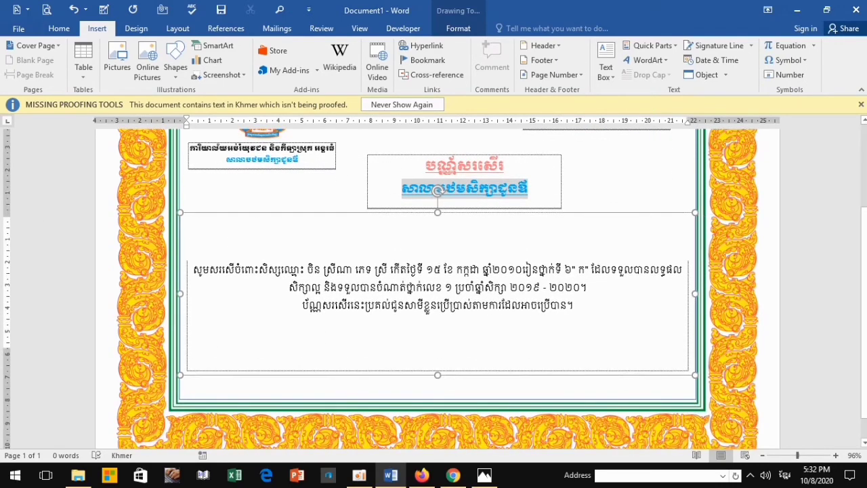
click(573, 315)
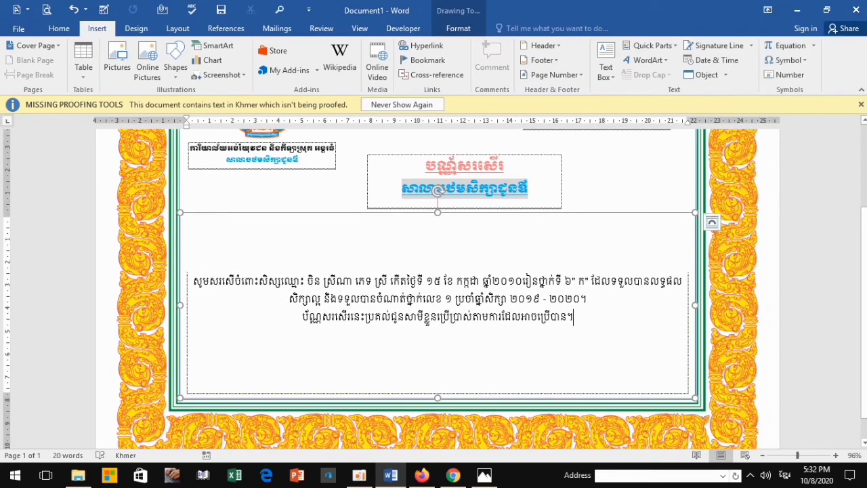
key(Return)
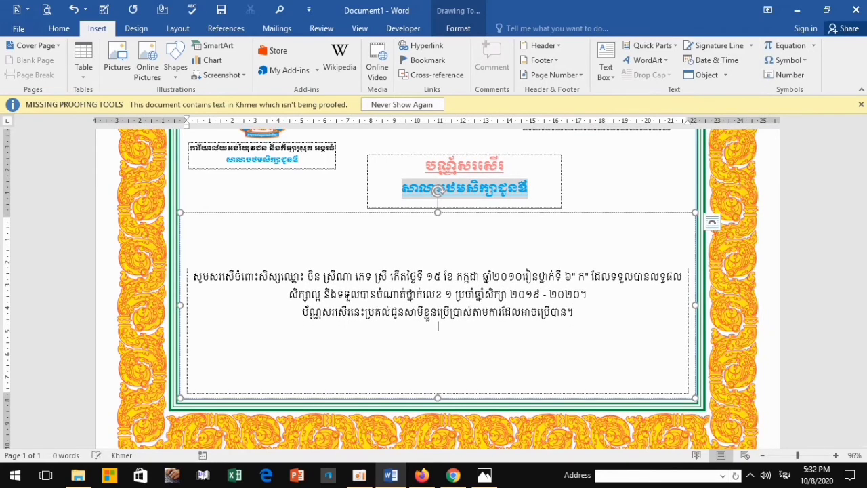
click(484, 475)
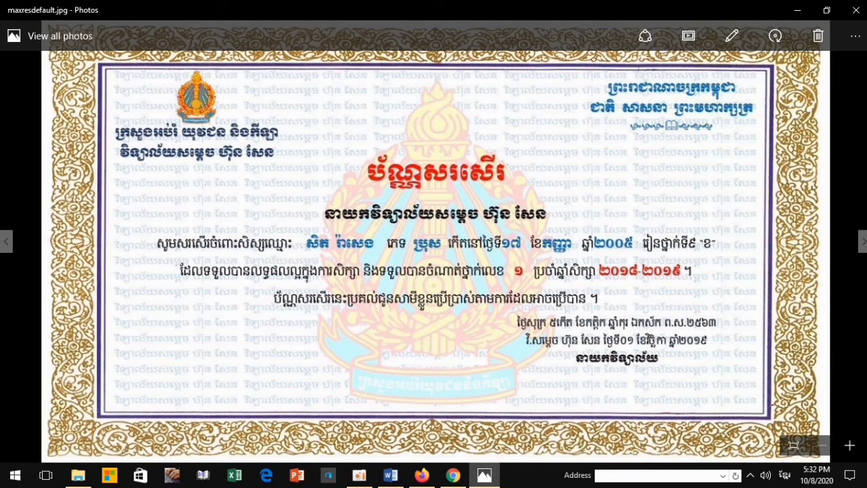
- Start the lunar date line after the body text with the weekday, day and month
click(390, 474)
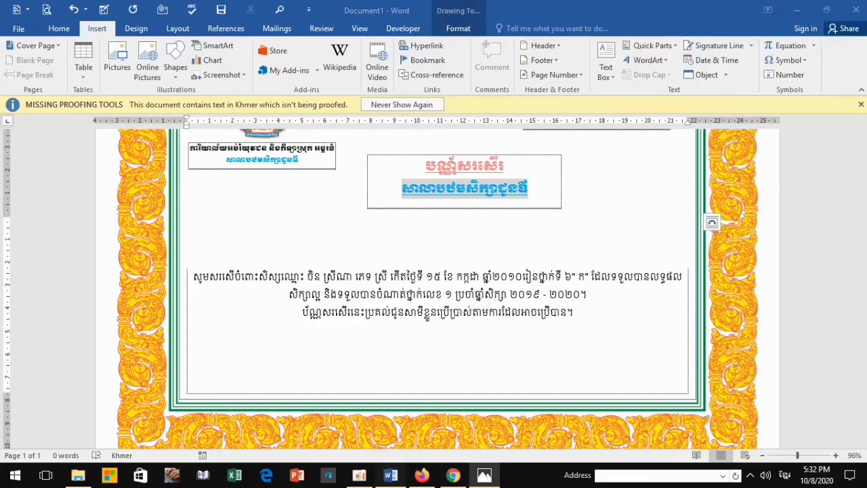
click(438, 325)
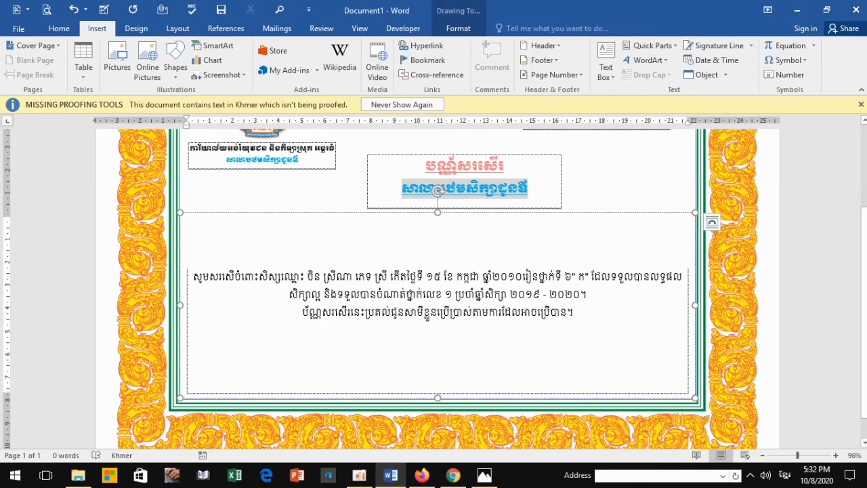
text(ថ្ង)
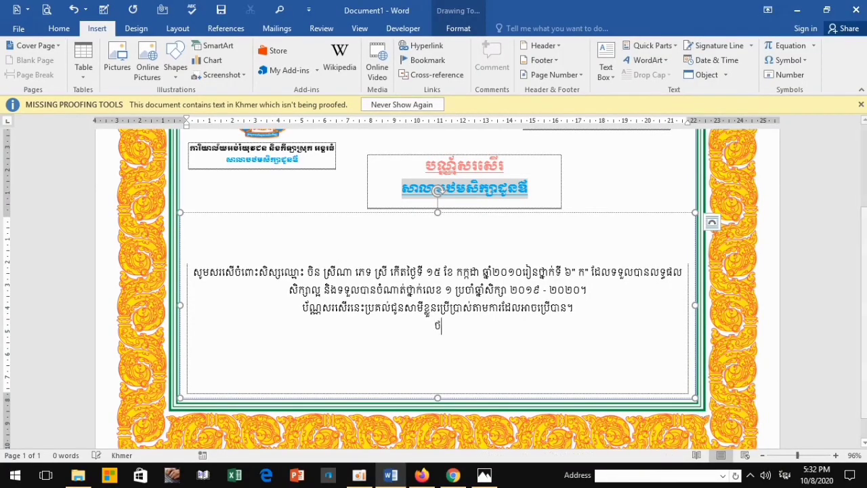
text(ៃ )
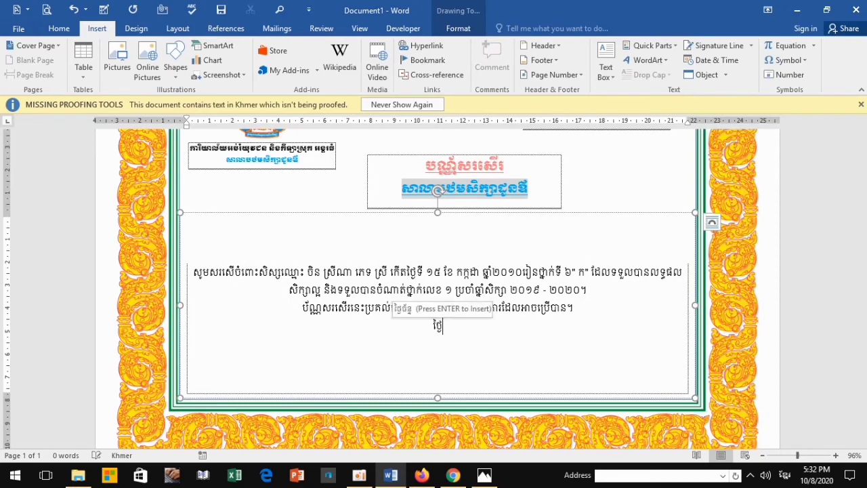
text(៧)
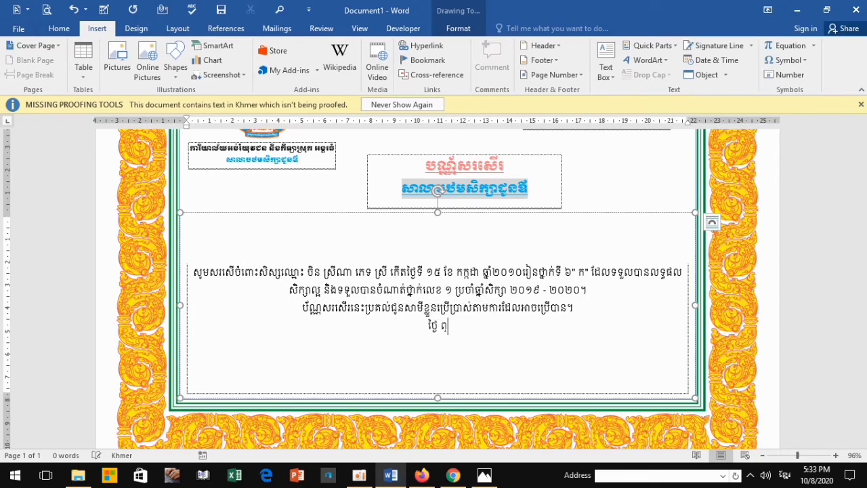
text(្រហស្)
text(បតិ)
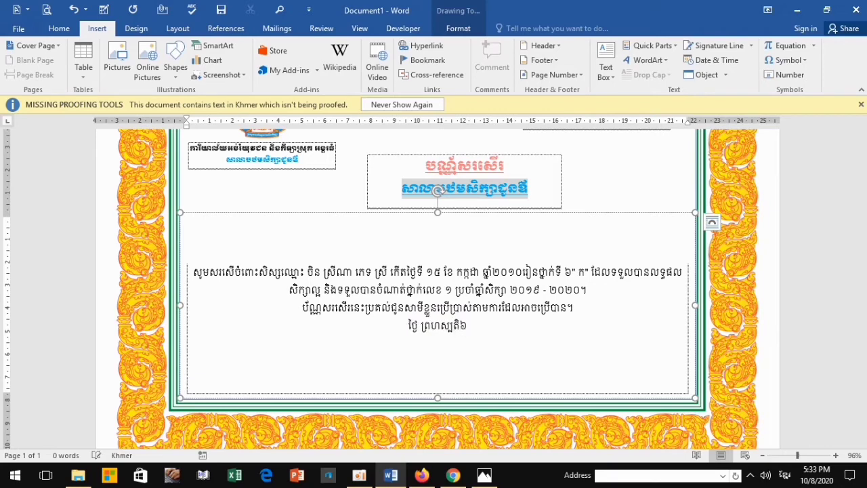
text(៍៍)
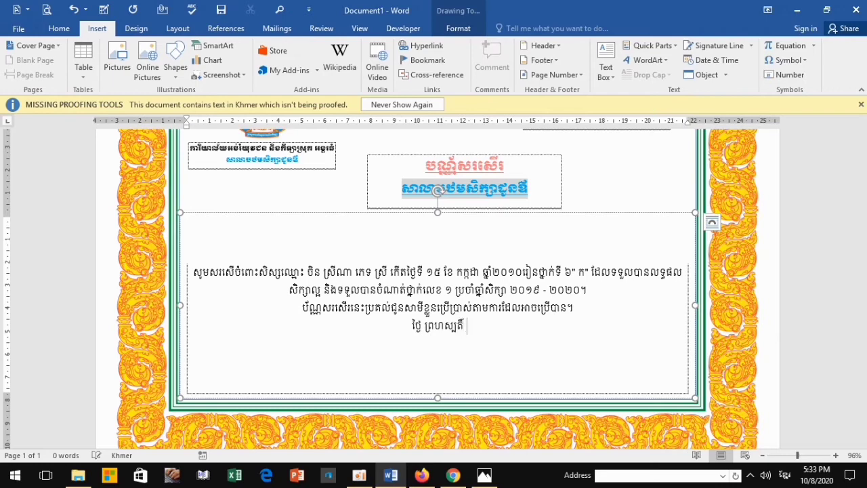
text(៦)
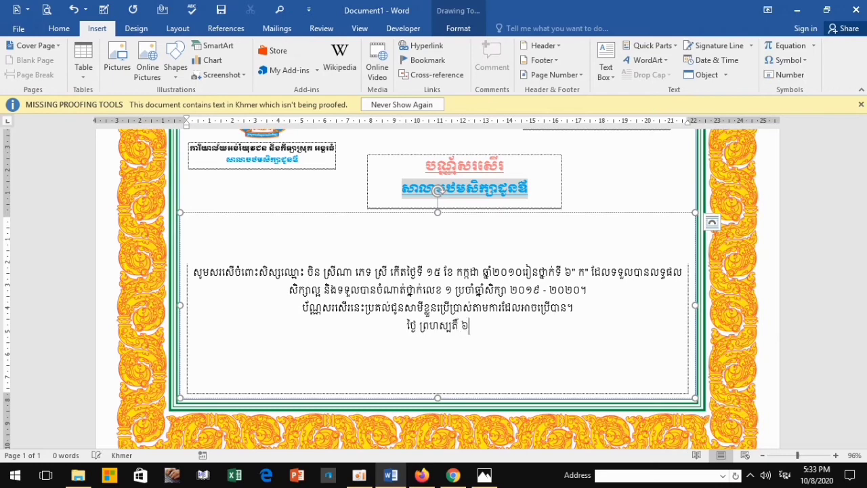
text(រោ)
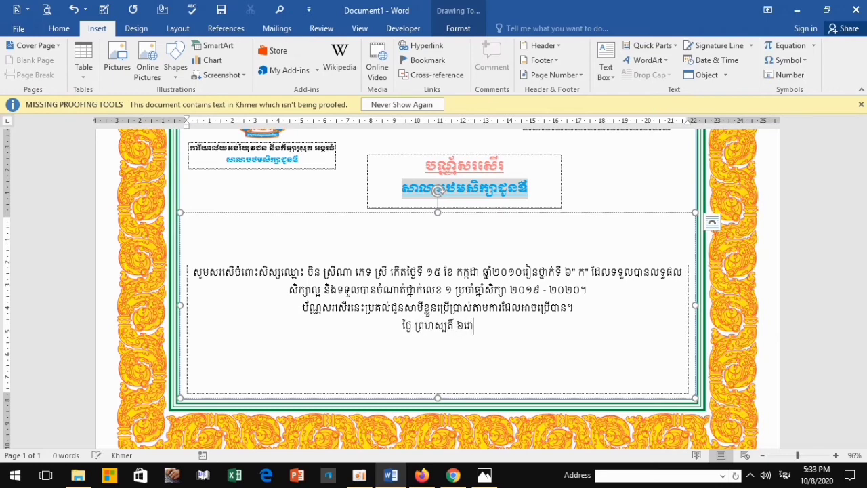
text(ច)
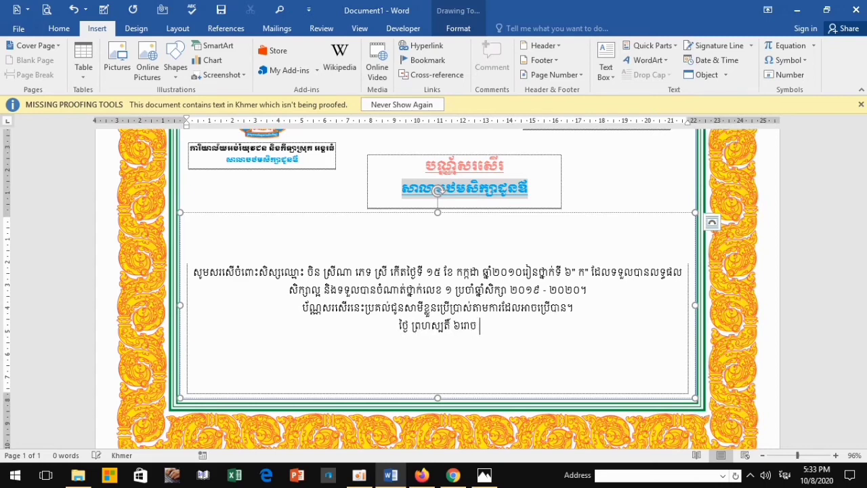
text( ខ)
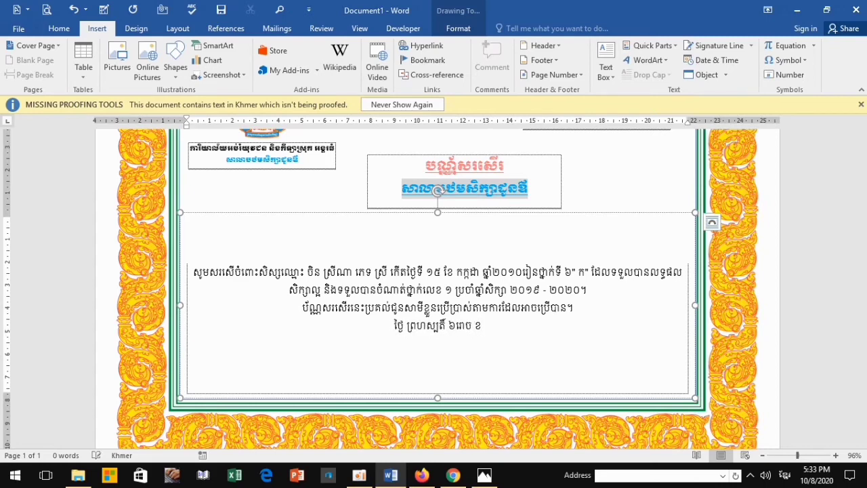
text(ែ)
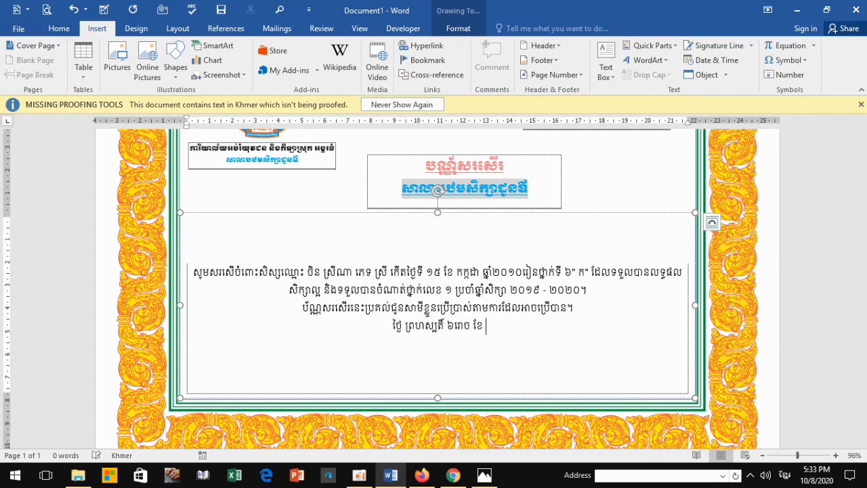
text( អស)
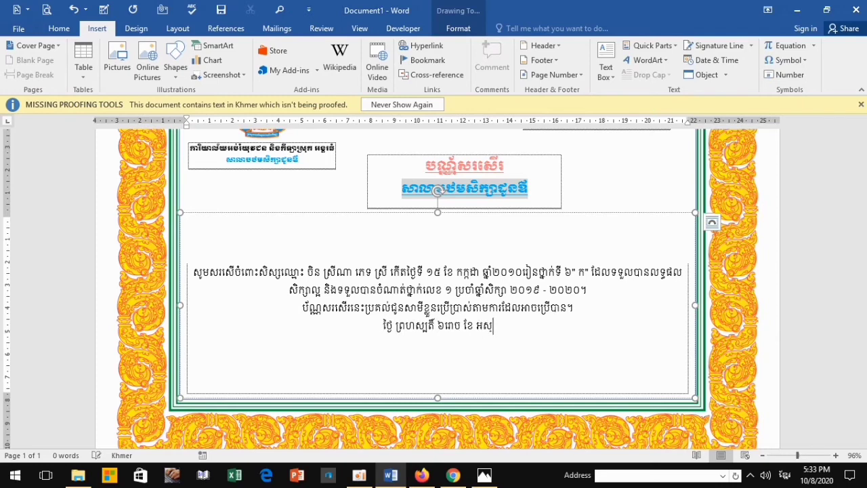
key(BackSpace)
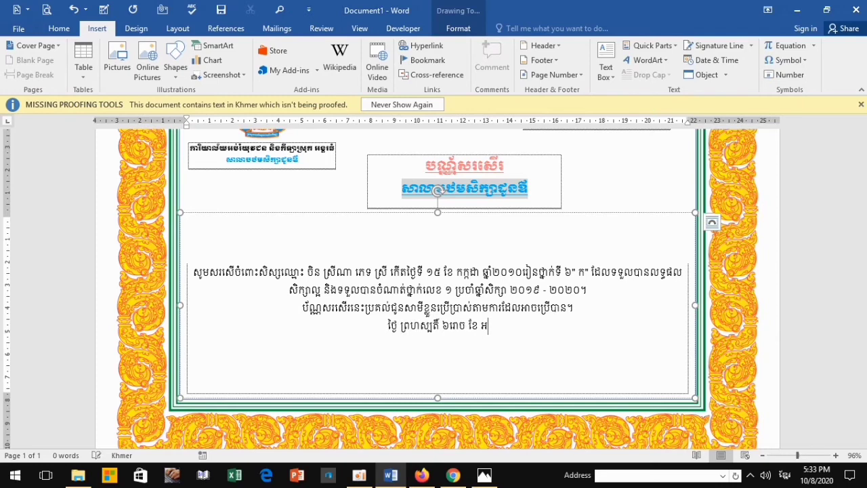
text(អ)
key(BackSpace)
- Finish the date with year ជូត ទោស័ក and ព.ស ២៥៦៦, then add a new line
text(ជ)
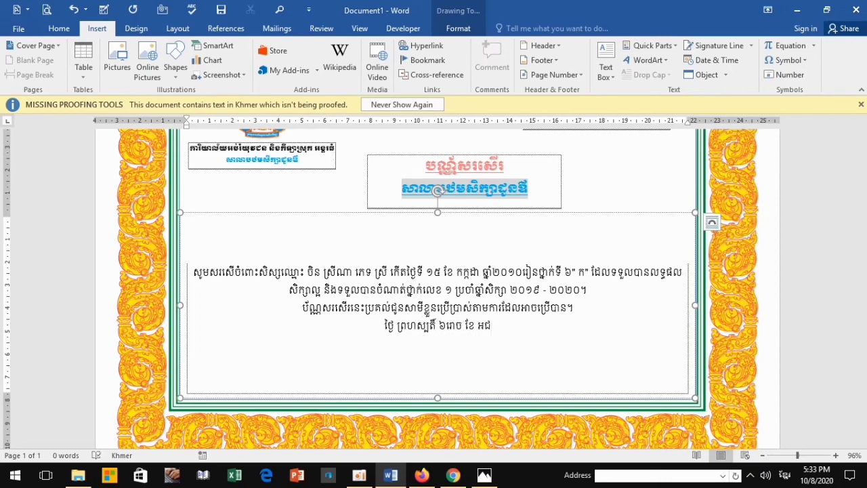
text(្ស)
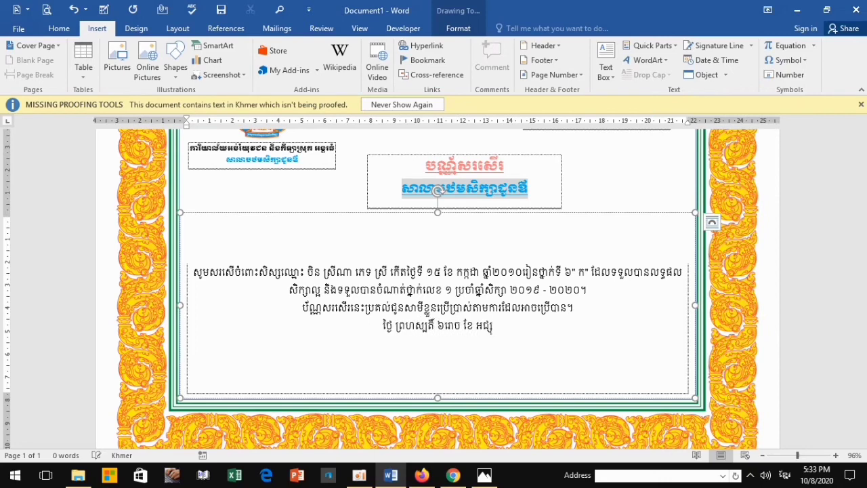
text(ច)
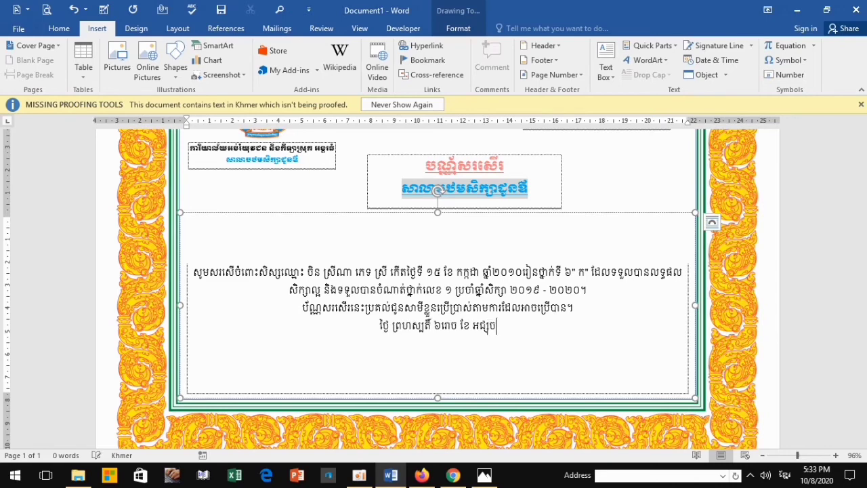
key(BackSpace)
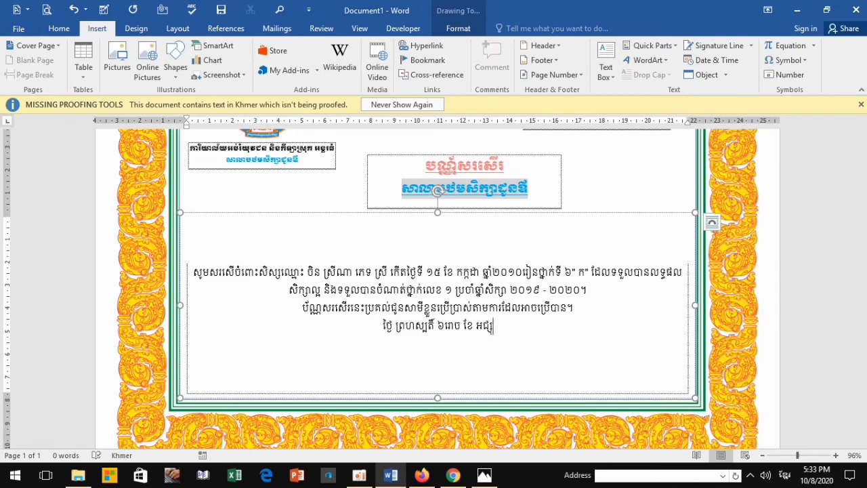
text(ច)
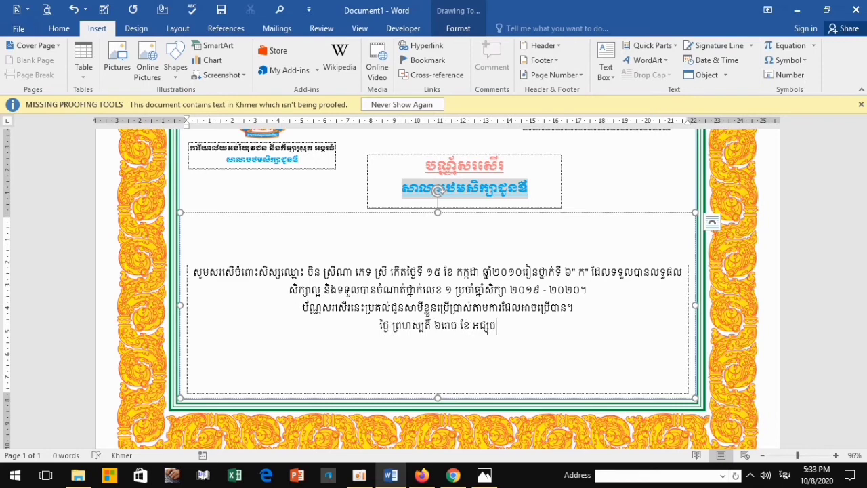
key(BackSpace)
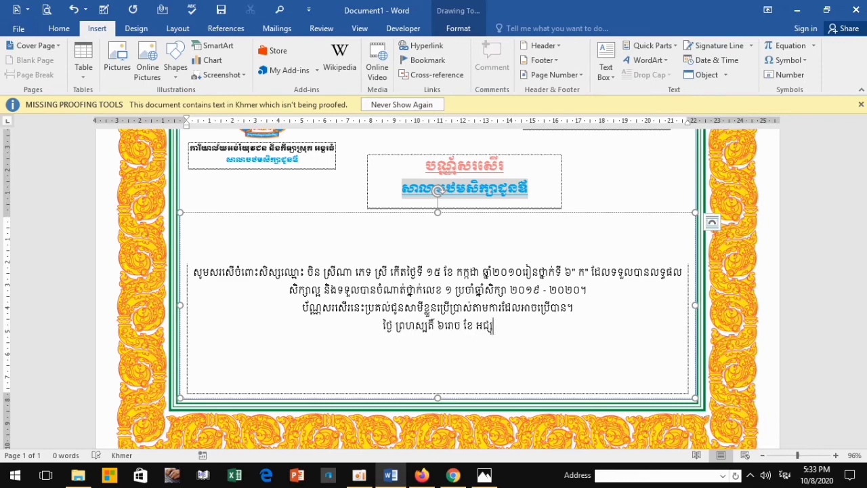
key(BackSpace)
key(BackSpace)
key(BackSpace)
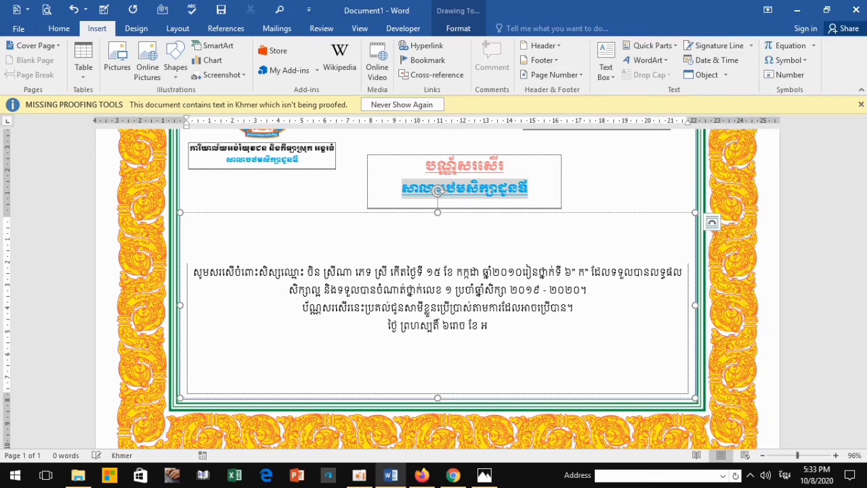
text(ស្ស)
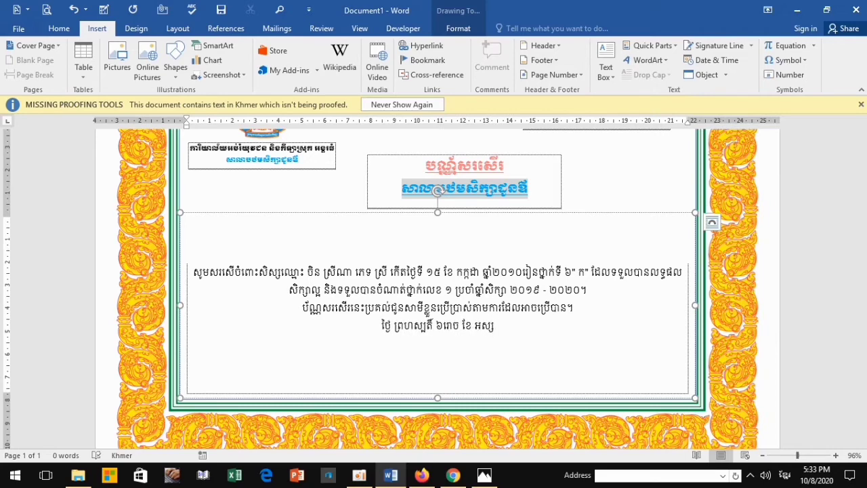
text(ុជ)
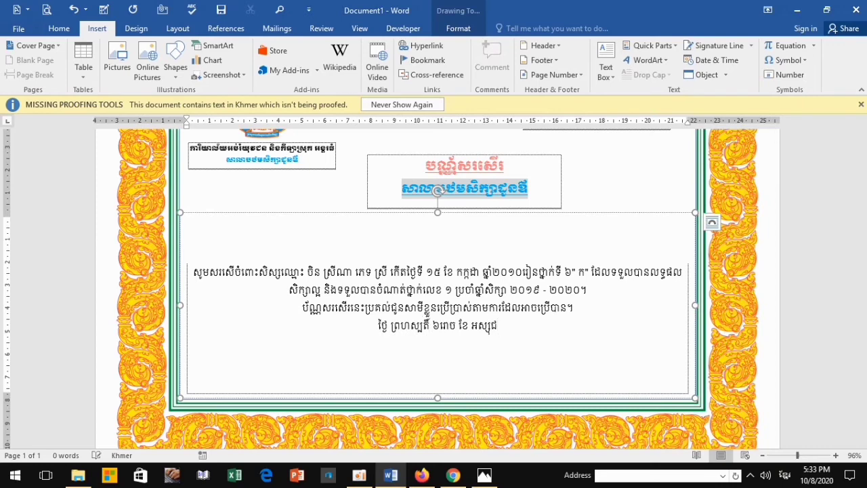
text( ឆ្នាំ)
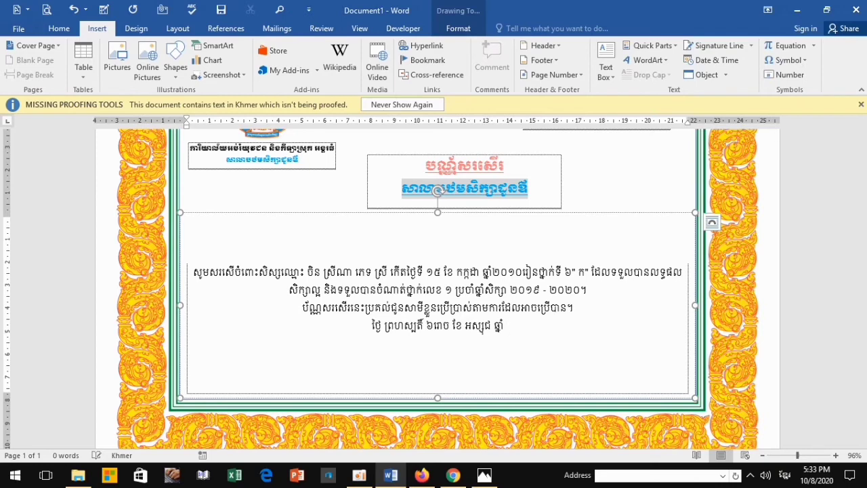
text( ជ)
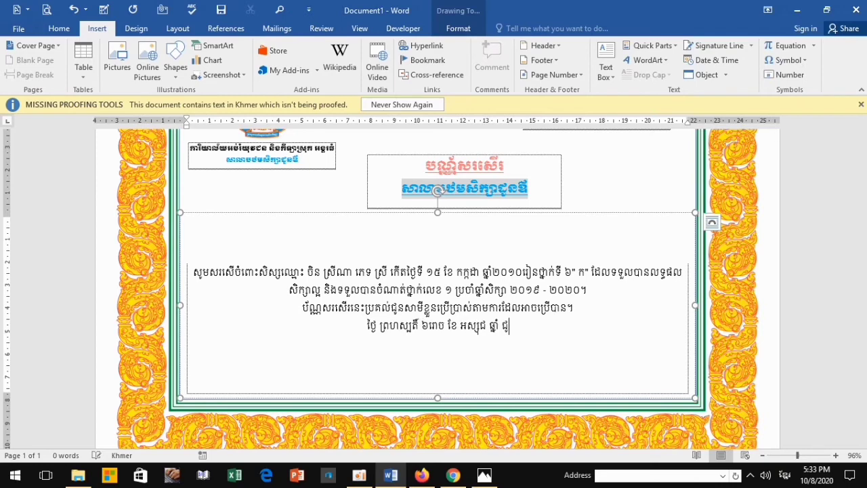
text(ូត)
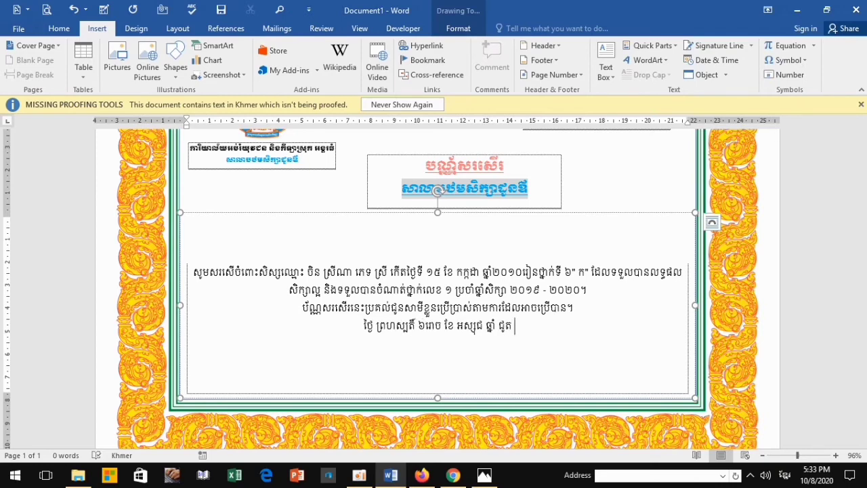
text( ទោស)
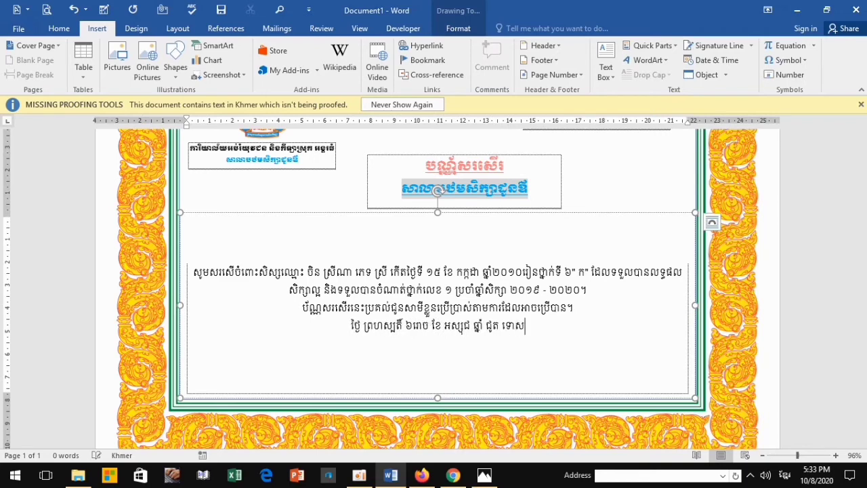
text(័ក)
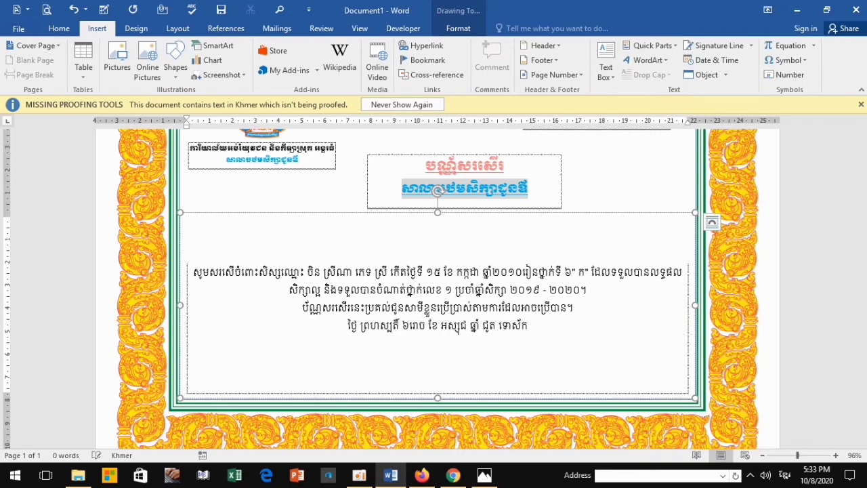
text( ព.)
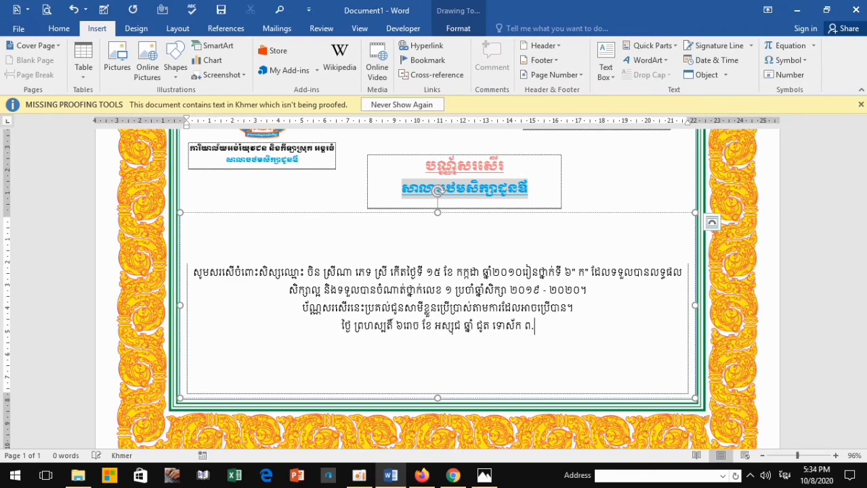
text(ស)
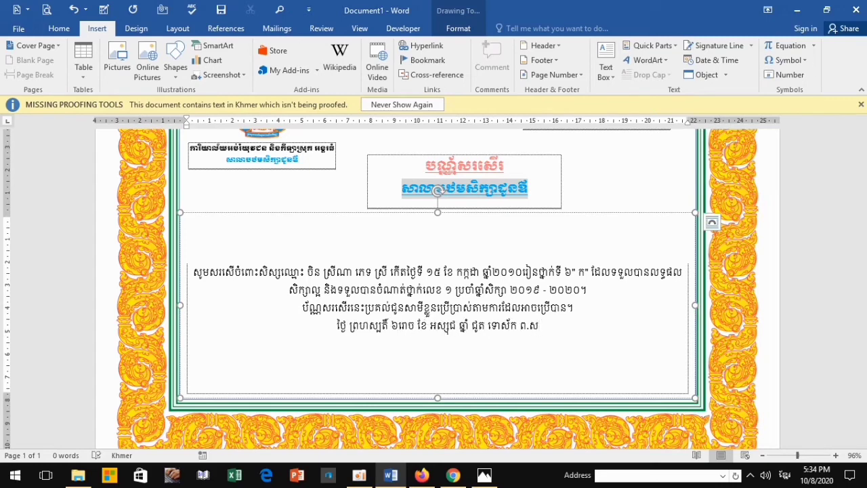
text( ២)
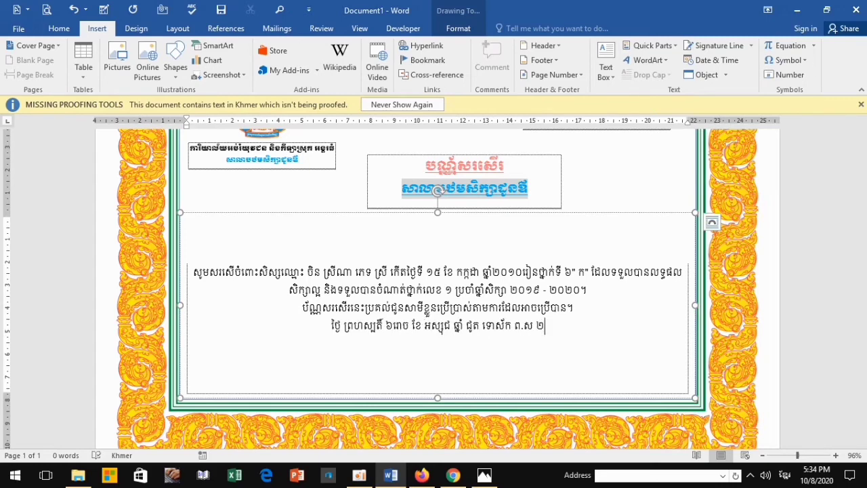
text(៥៦)
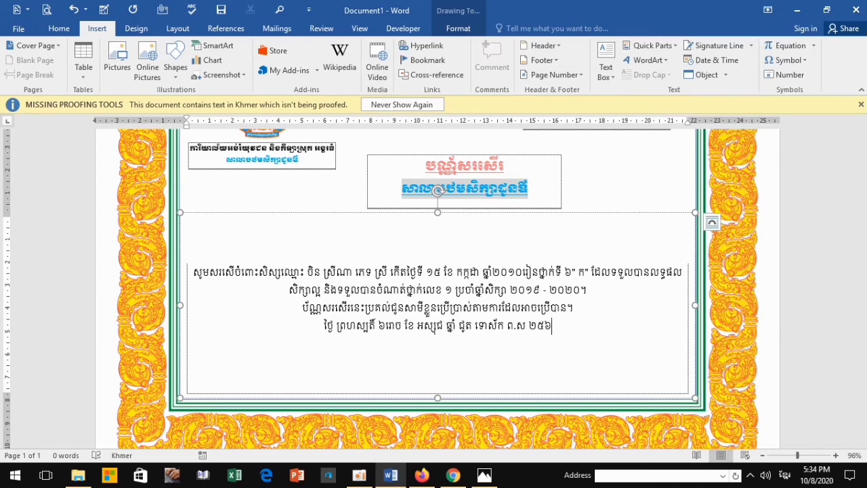
text(៦)
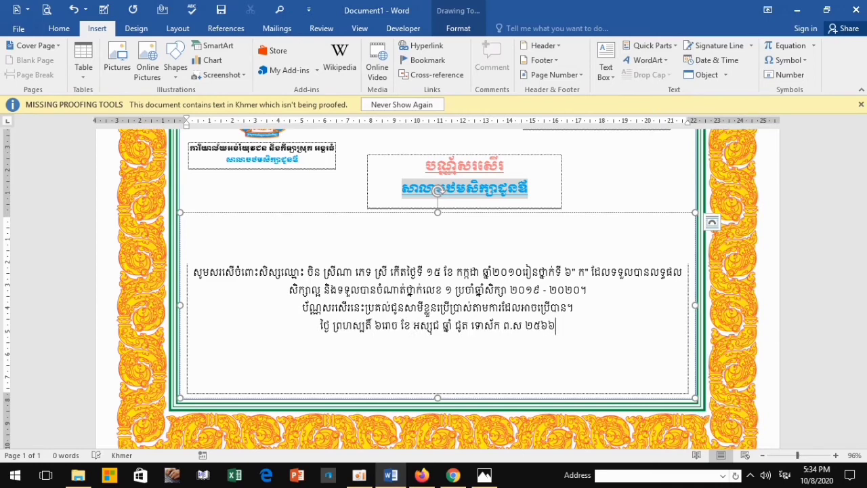
key(Return)
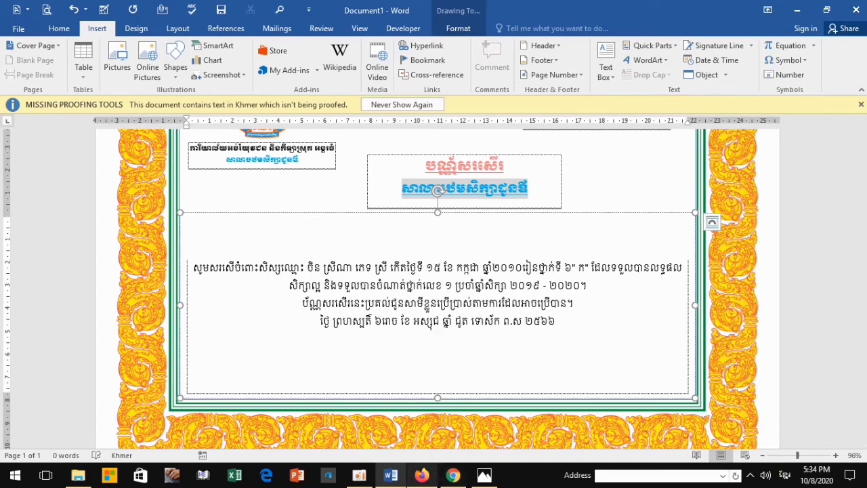
key(alt+Tab)
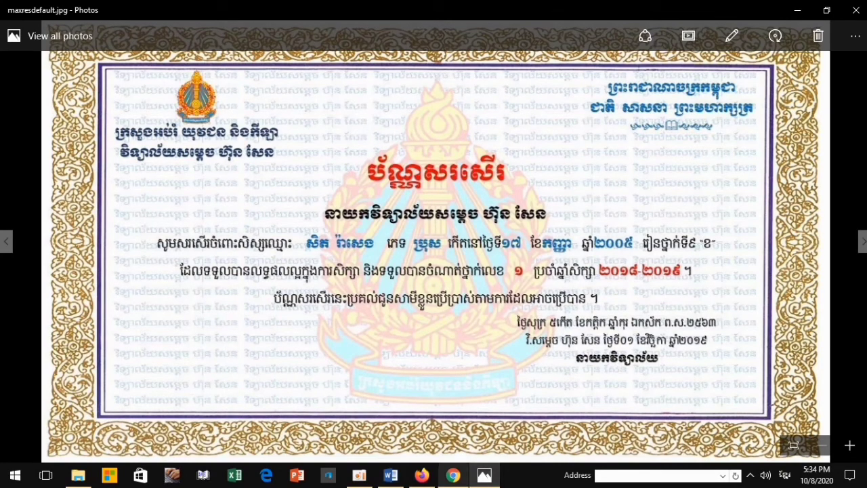
- Look at the sample certificate, then bring the Word certificate back to the front
click(422, 474)
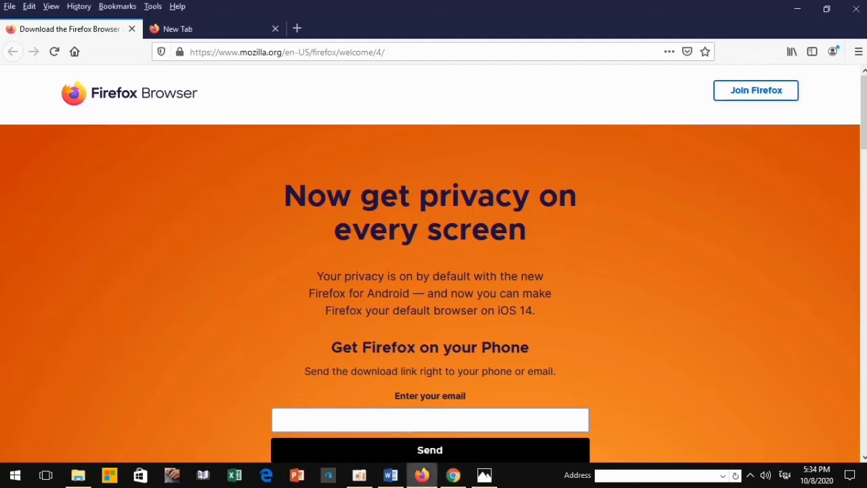
click(453, 475)
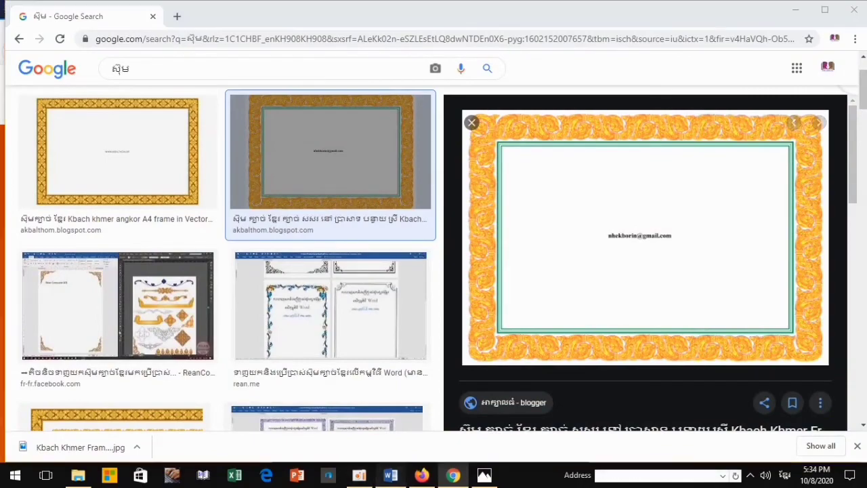
click(391, 474)
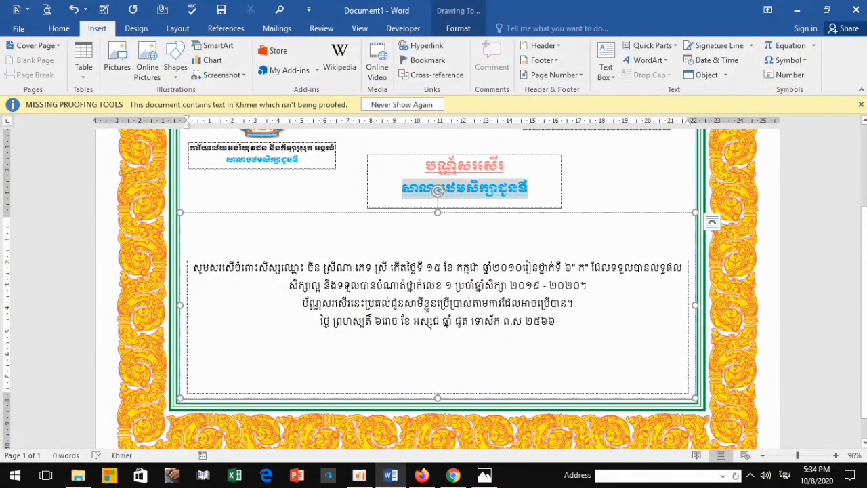
- Add a new line under the lunar date reading ថ្ងៃទី ០៨ ខែ តុលា ឆ្នាំ ២០២០
key(Return)
text(ជូន)
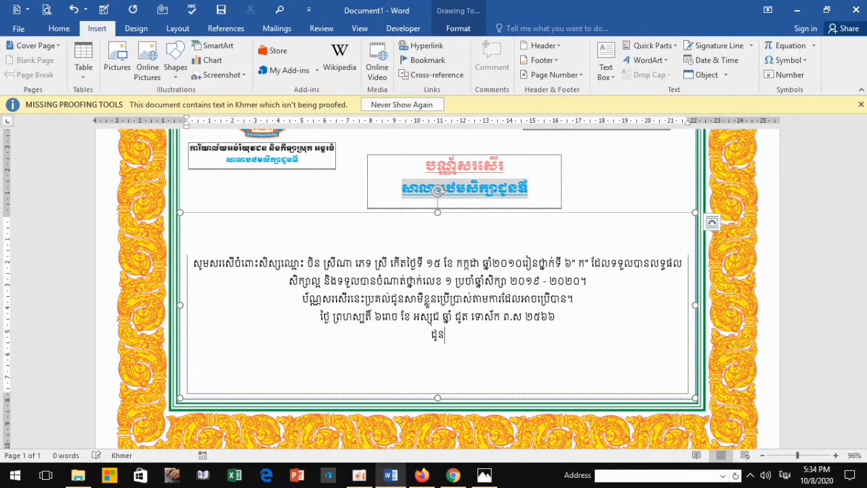
text(ឱ)
text( ថ្)
text(ងៃ)
text(ទ)
text(ី)
text(០៨)
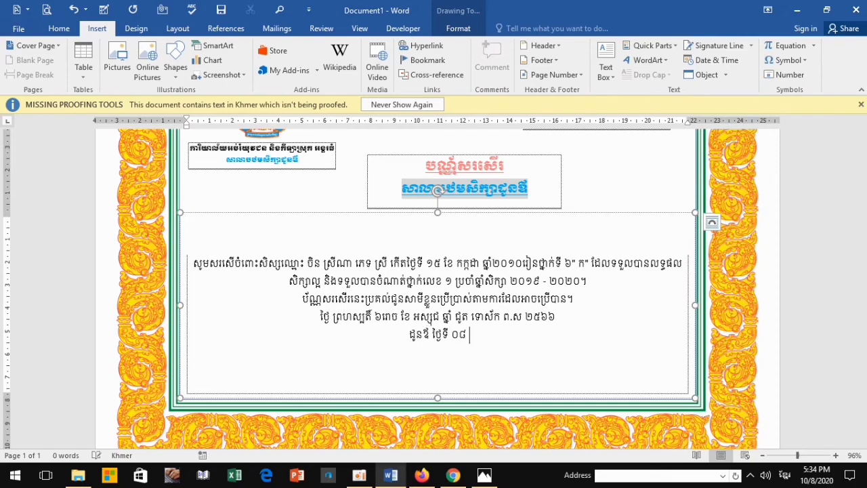
text( ខែ )
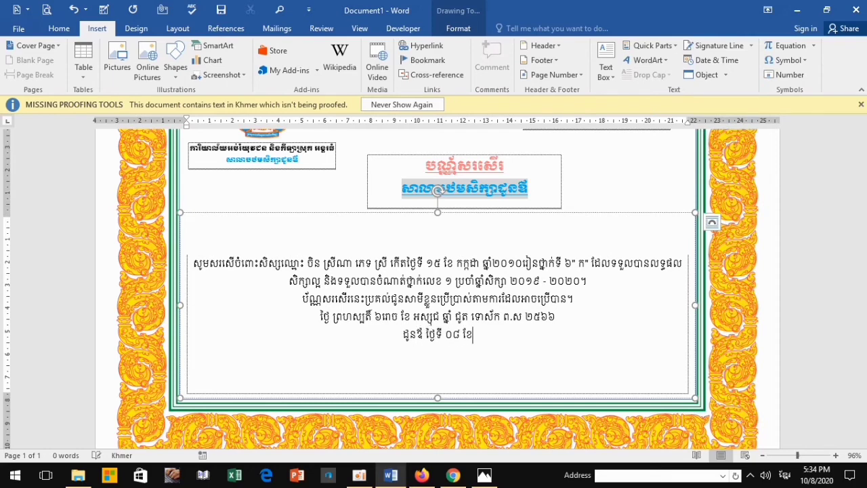
text(ត)
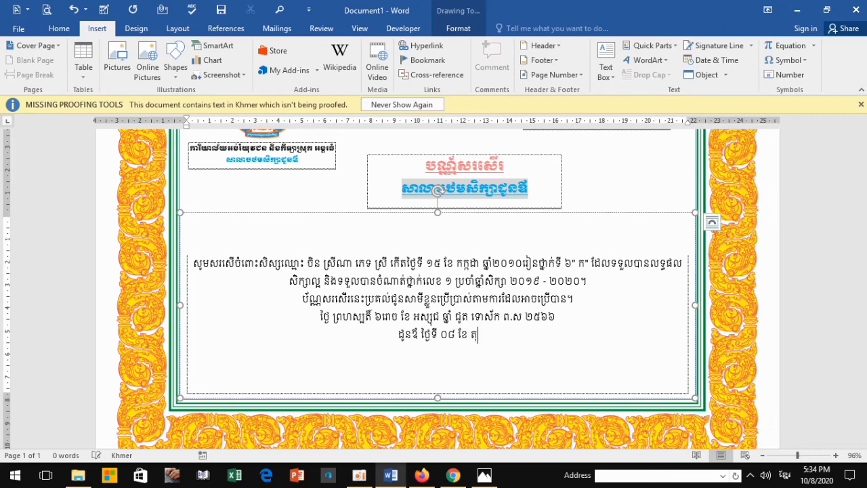
text(លា ឆ)
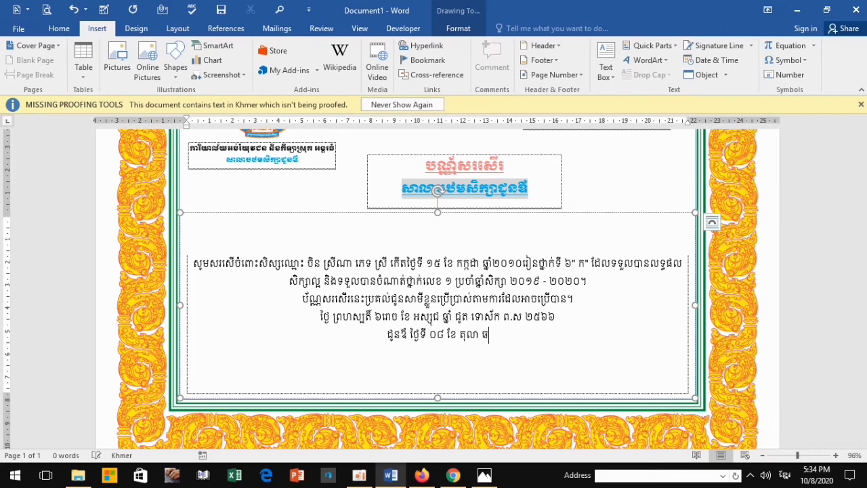
text(្នាំ)
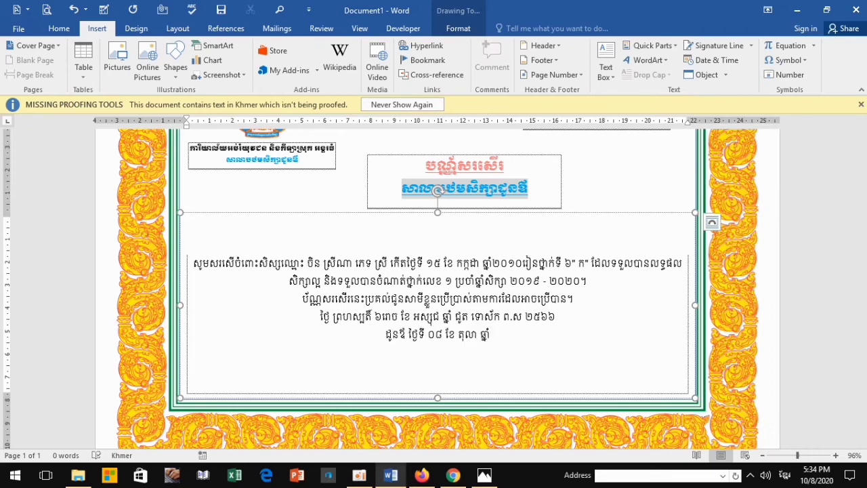
text( ២)
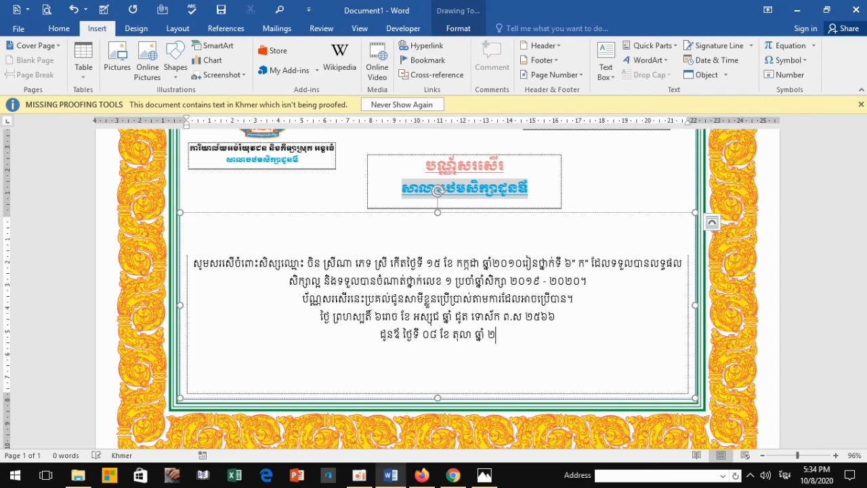
text(០០)
text(២)
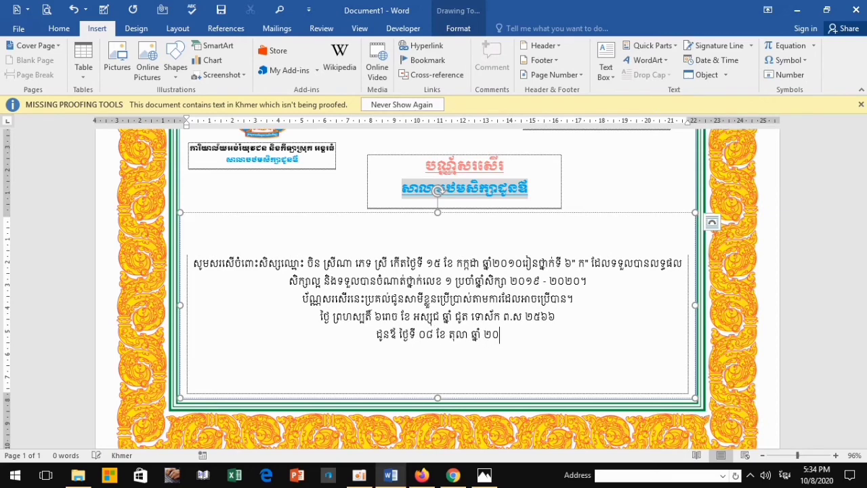
text(០)
- Add the principal title នាយិកាសាលា on the next line, correcting the typo
key(Return)
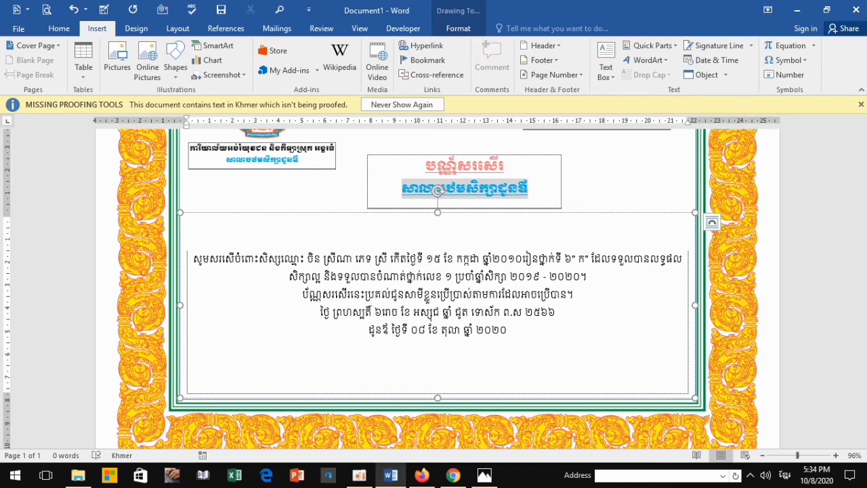
text(នាយ)
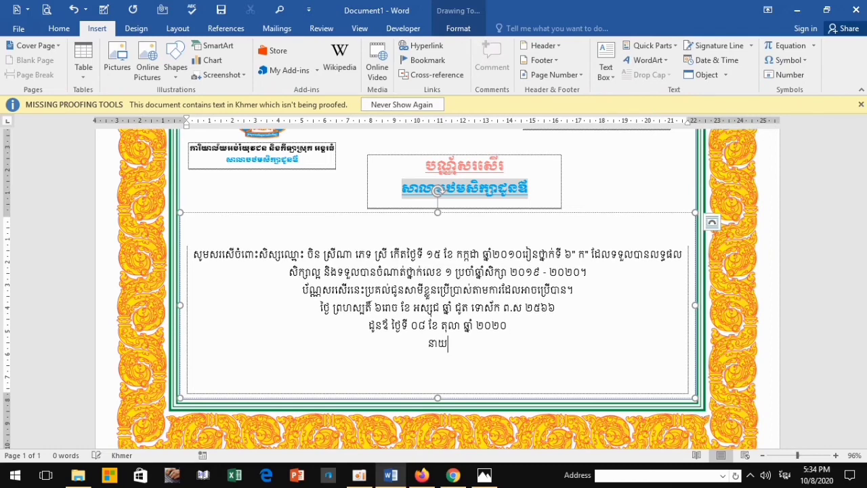
text(ិកា)
text(លសាស)
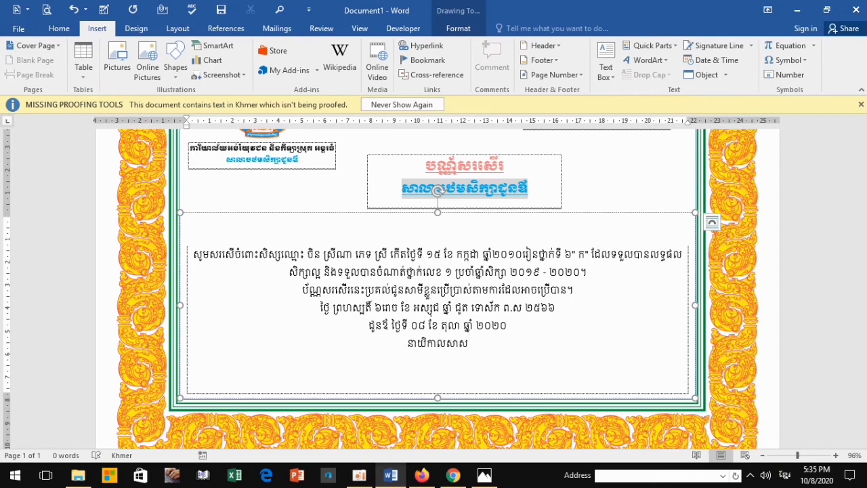
key(BackSpace)
key(BackSpace)
key(BackSpace)
key(BackSpace)
key(BackSpace)
text(សាលា)
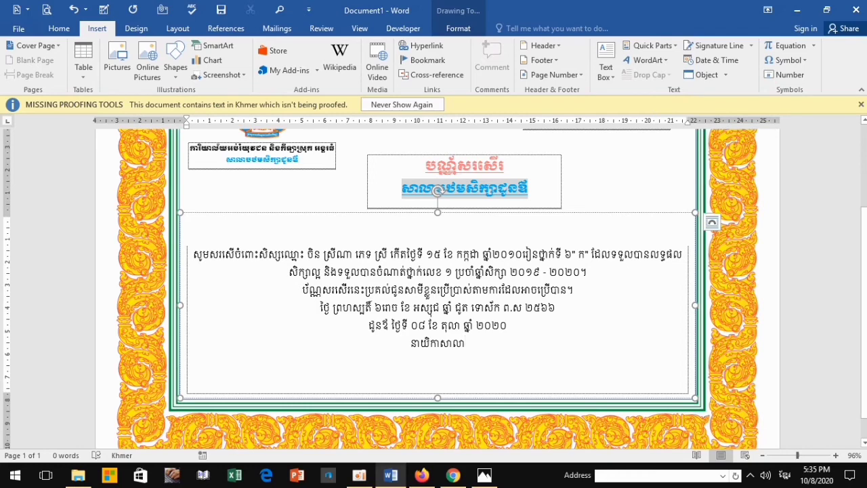
- Indent the lunar date, Gregorian date and នាយិកាសាលា lines to the right as a signature block
drag(320, 307, 467, 345)
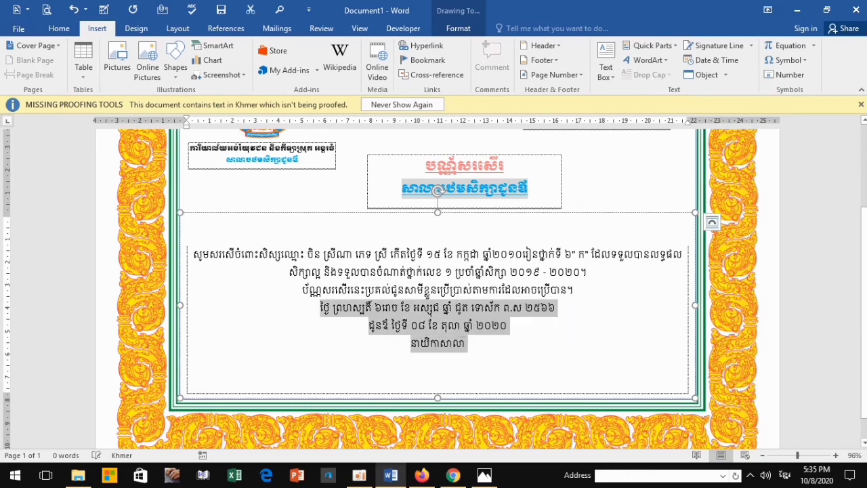
click(320, 307)
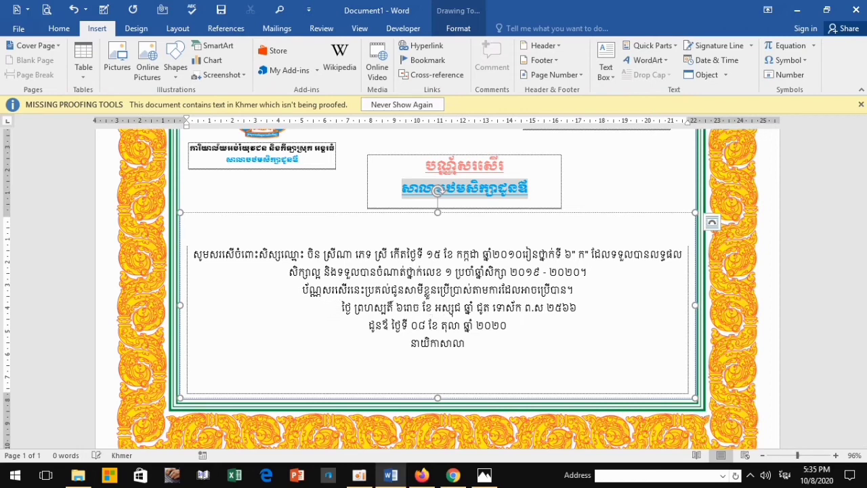
key(ctrl+z)
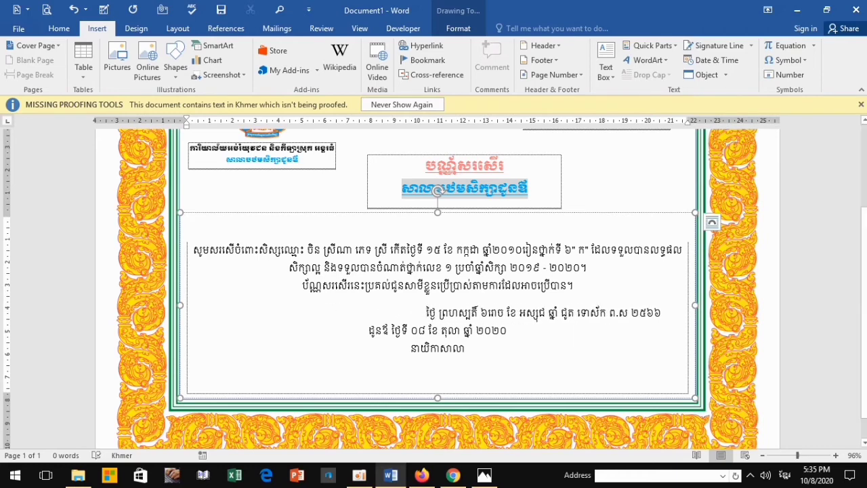
click(369, 331)
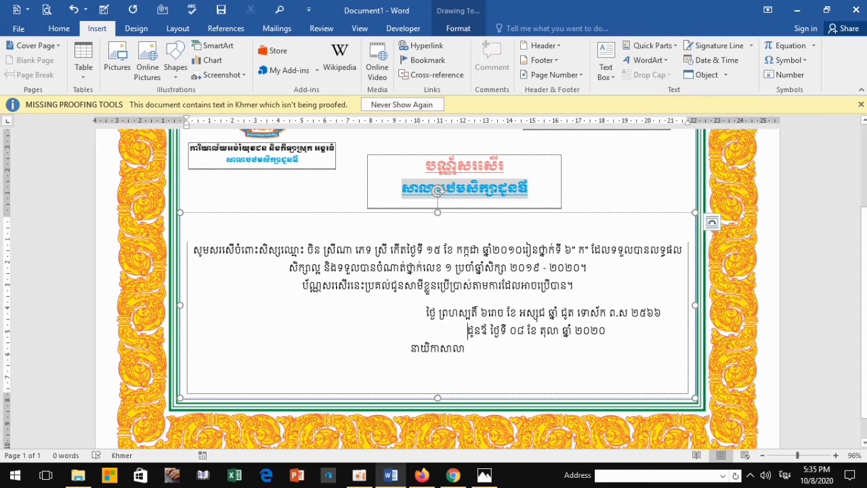
click(411, 348)
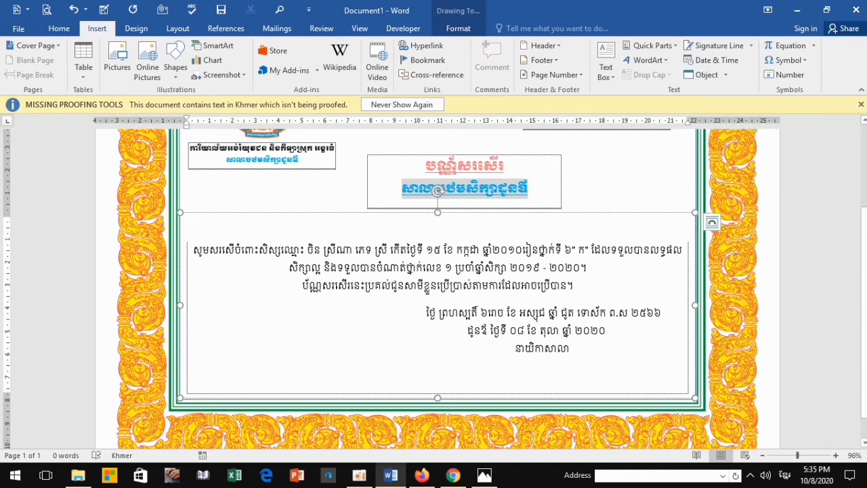
- Set the student's name in Khmer OS Muol Light and colour it blue
drag(354, 250, 306, 251)
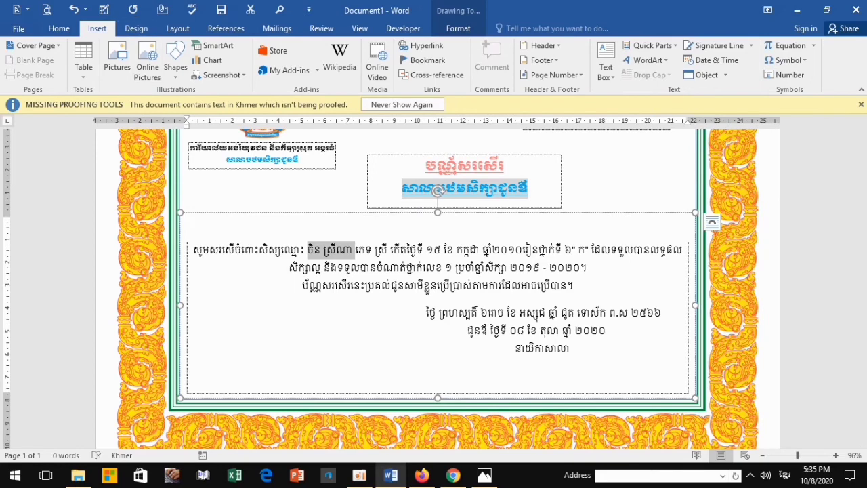
click(59, 28)
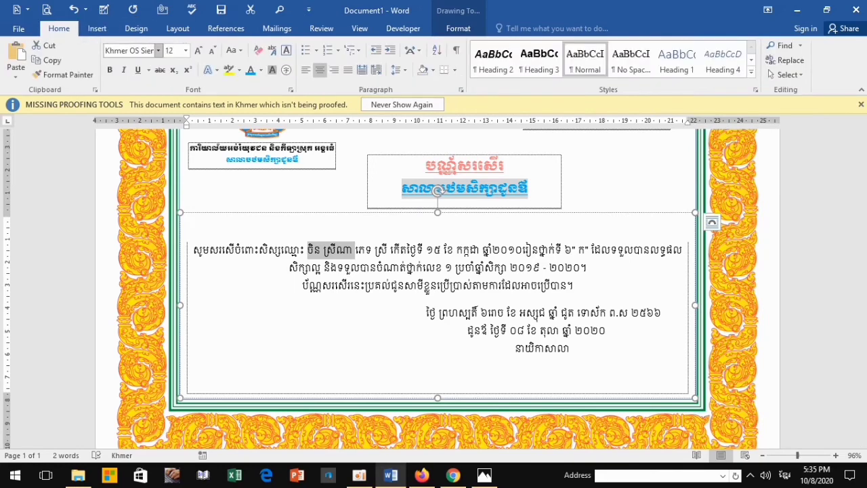
click(158, 50)
click(156, 187)
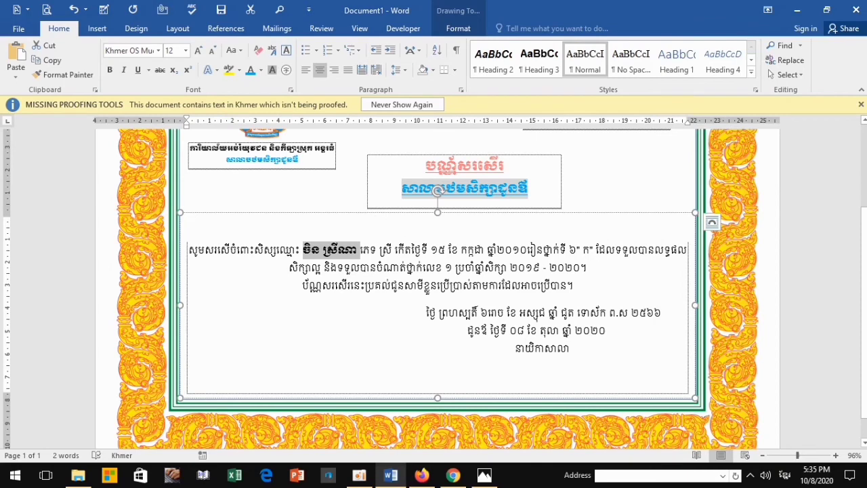
click(251, 70)
- Make the rank digit ១ on the second body line red
double_click(448, 268)
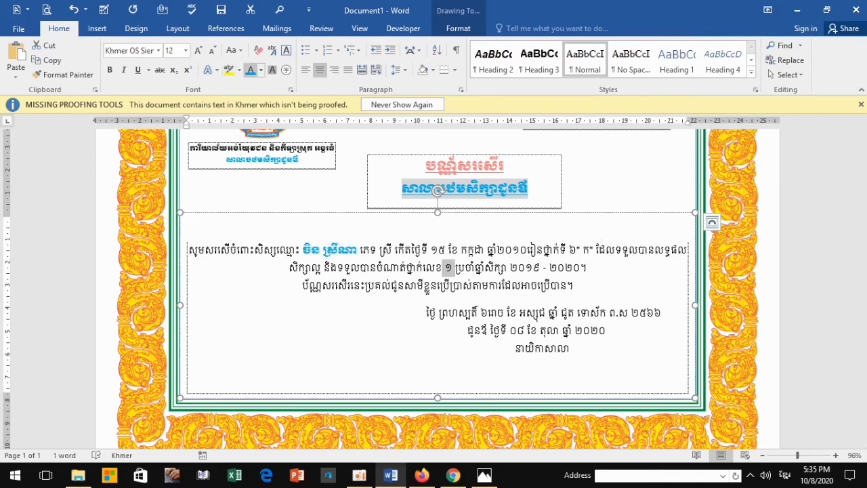
click(258, 70)
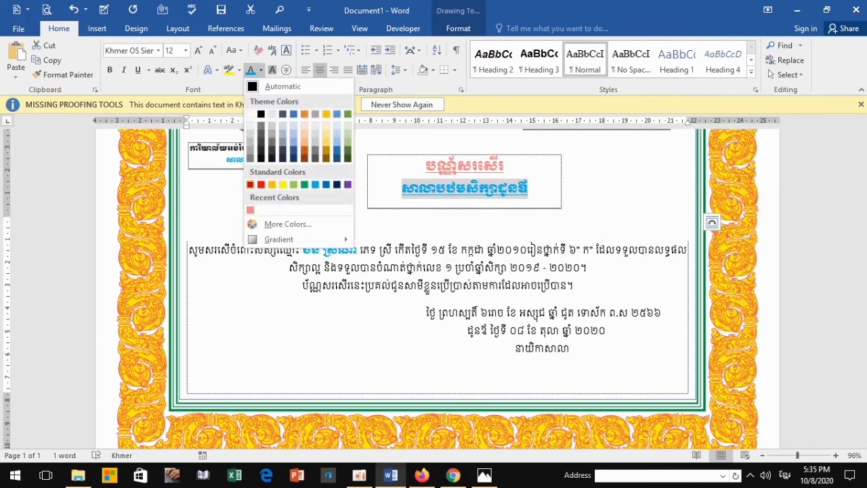
click(261, 184)
triple_click(542, 312)
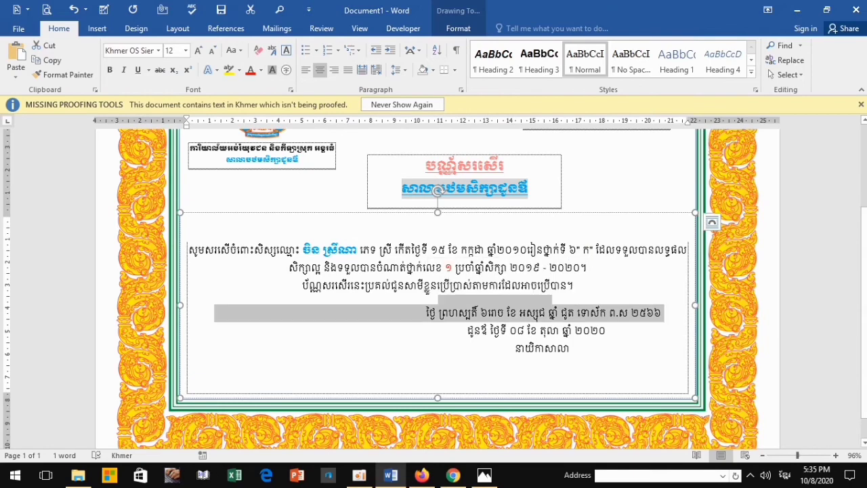
- Enlarge all the body text in the text box from 12 to 14 pt
drag(571, 348, 189, 250)
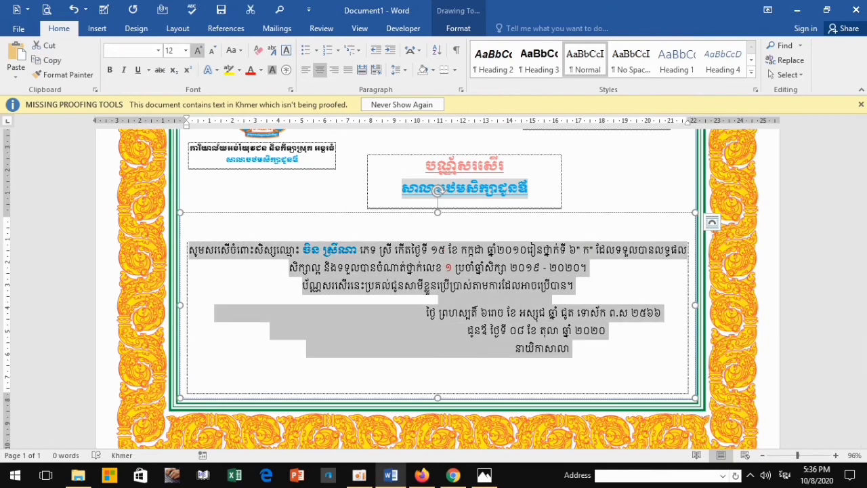
click(197, 51)
click(197, 51)
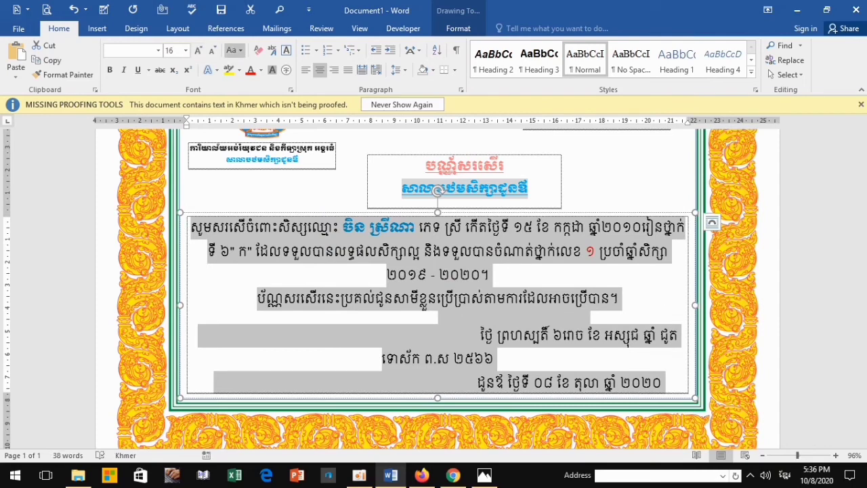
click(212, 51)
- Remove spaces so the date line with ២៥៦៦ fits one line, and start line two with ដែល
double_click(438, 325)
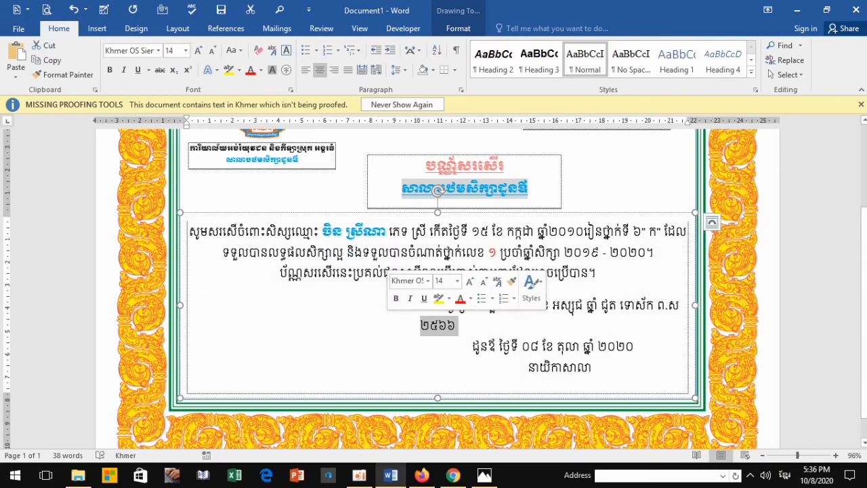
click(456, 325)
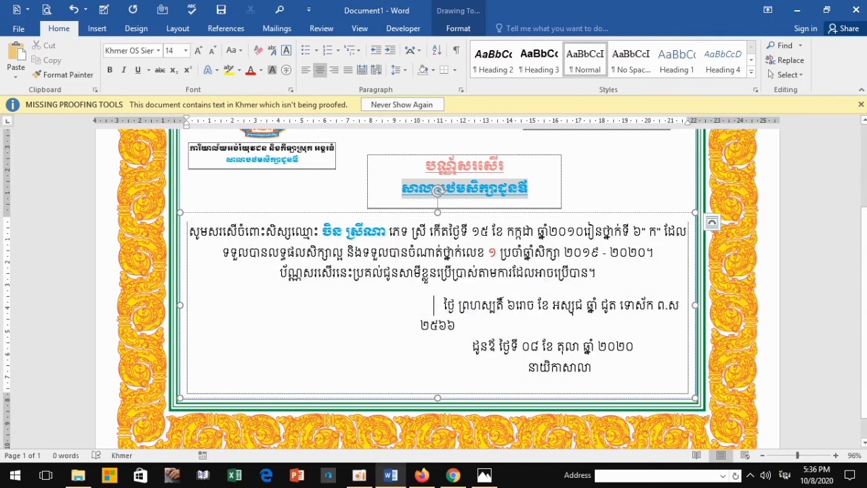
key(BackSpace)
key(BackSpace)
key(BackSpace)
key(BackSpace)
key(BackSpace)
key(BackSpace)
key(BackSpace)
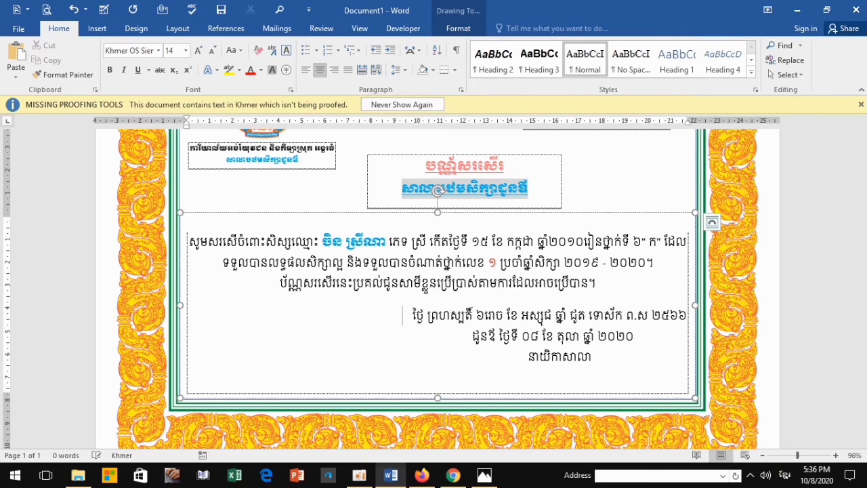
key(BackSpace)
key(BackSpace)
key(BackSpace)
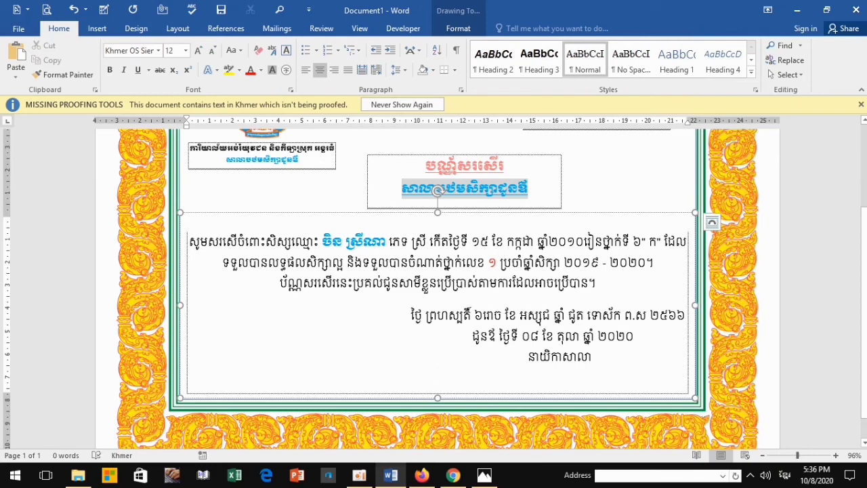
click(666, 242)
key(Return)
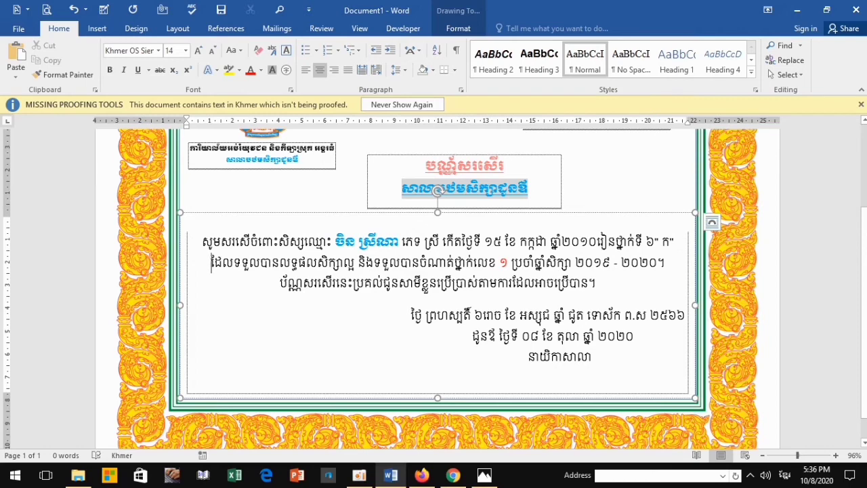
- Left-align the first two body lines and indent the first line with a tab
drag(202, 241, 667, 263)
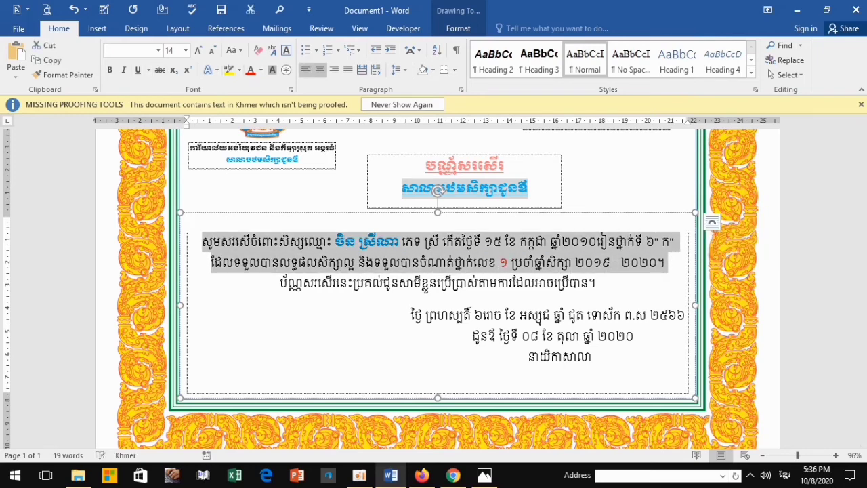
click(305, 70)
drag(188, 242, 197, 242)
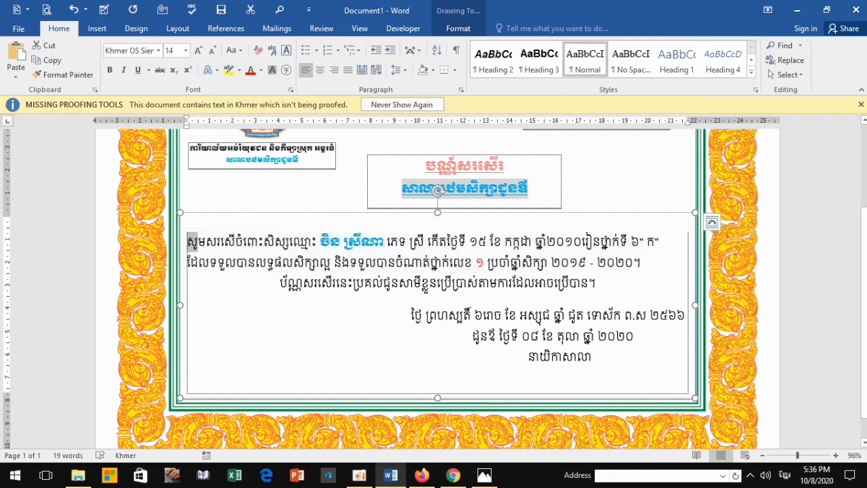
click(193, 242)
key(Tab)
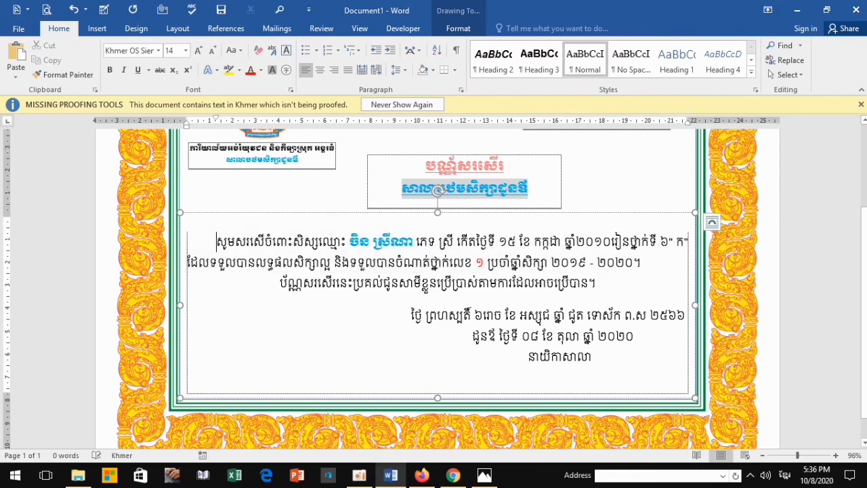
- Join line three to line two, delete the full stop after ២០២០, and indent the ប័ណ្ណ sentence
click(321, 304)
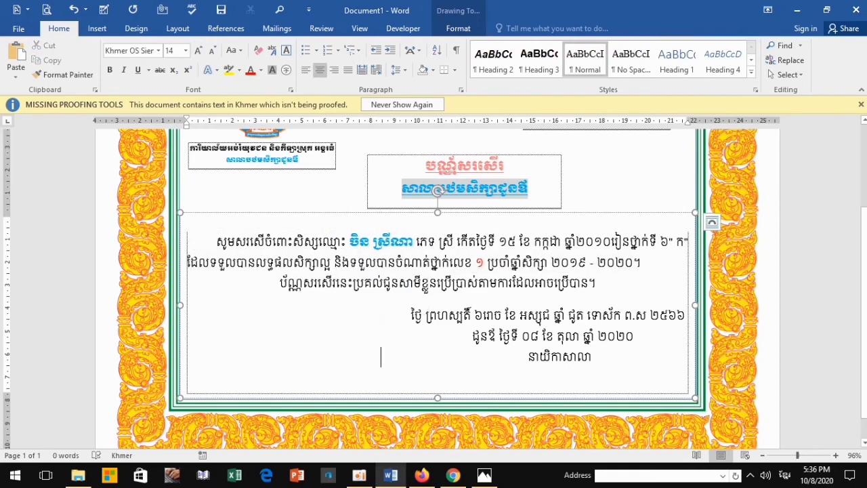
key(BackSpace)
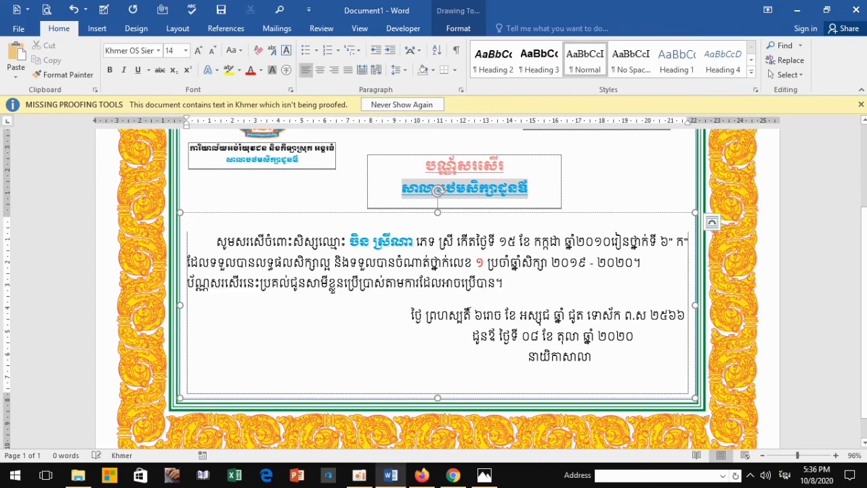
key(BackSpace)
key(Tab)
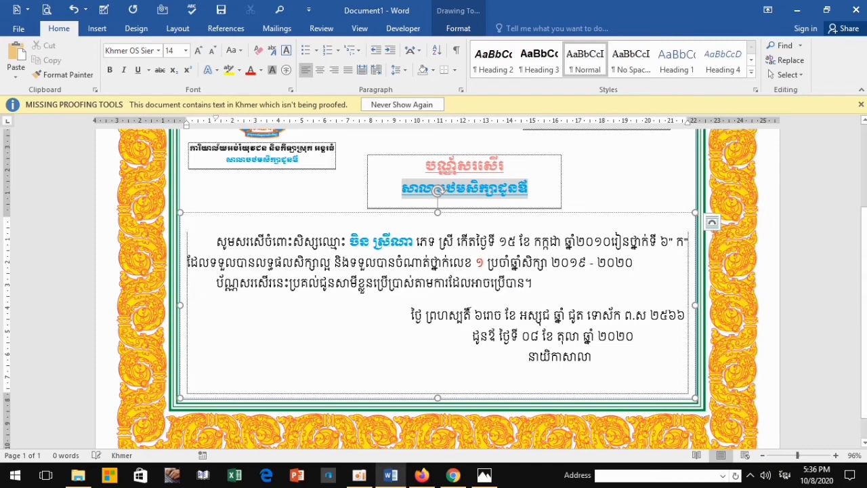
click(329, 336)
scroll(328, 336, up, 2)
- Stretch the body text box up to the top of the green inner frame
scroll(329, 336, down, 2)
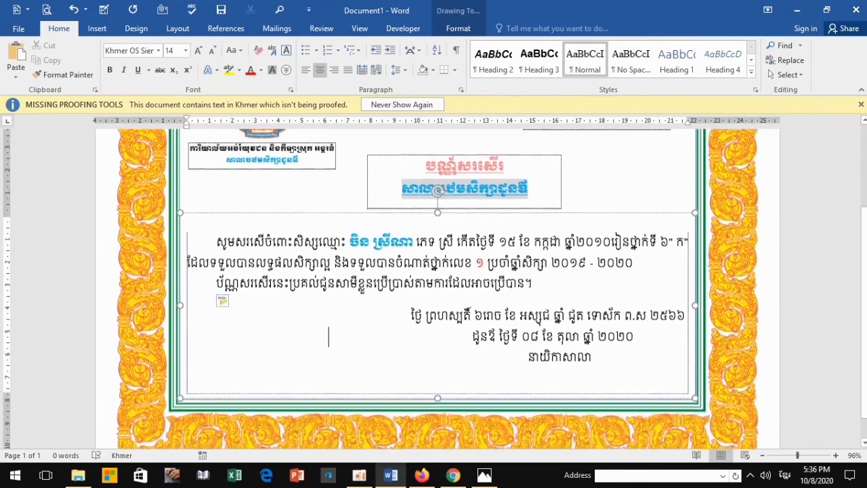
scroll(329, 336, down, 1)
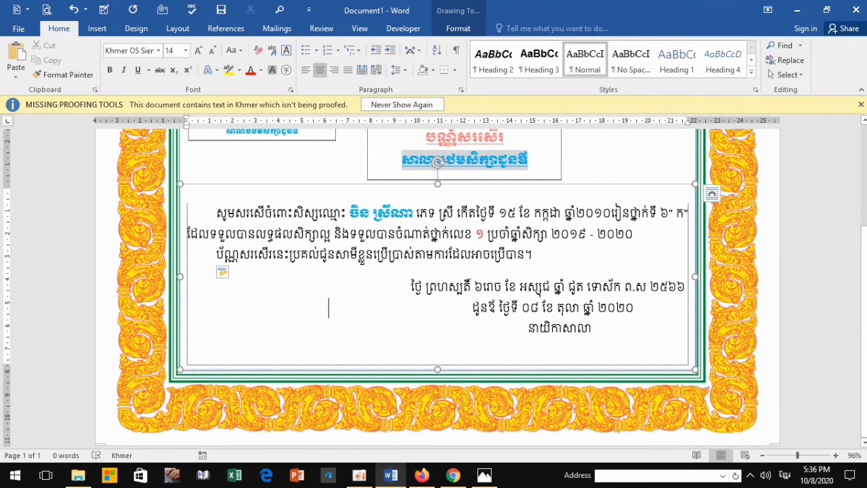
scroll(328, 309, up, 5)
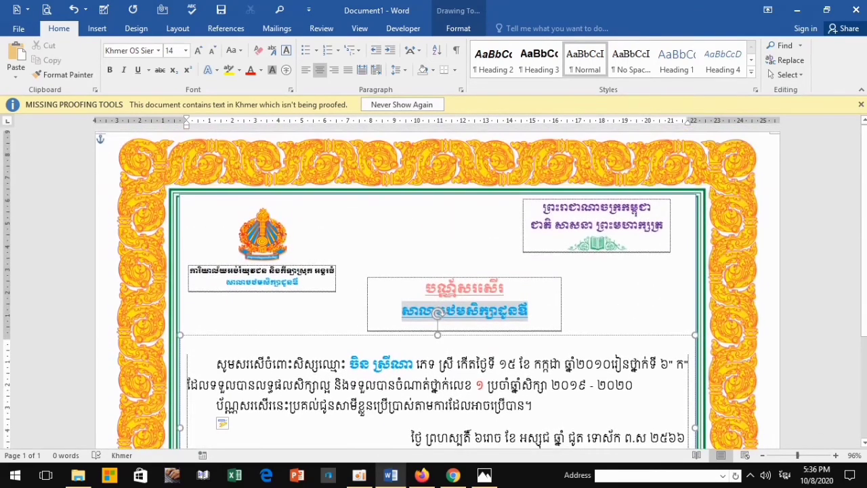
drag(437, 334, 438, 194)
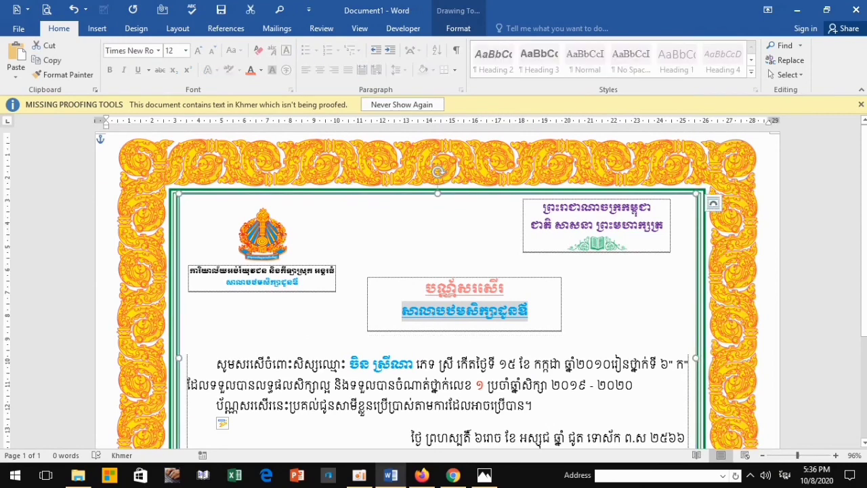
- Check the print preview against the reference certificate photo, then return to editing
key(ctrl+p)
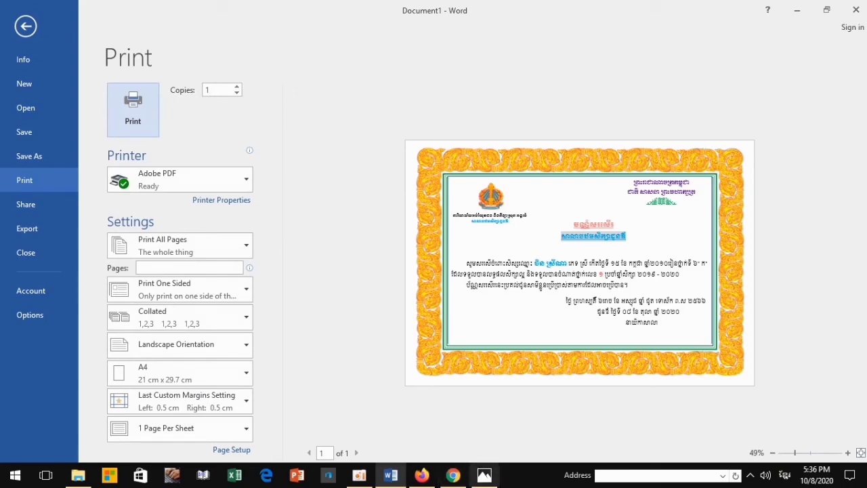
click(484, 475)
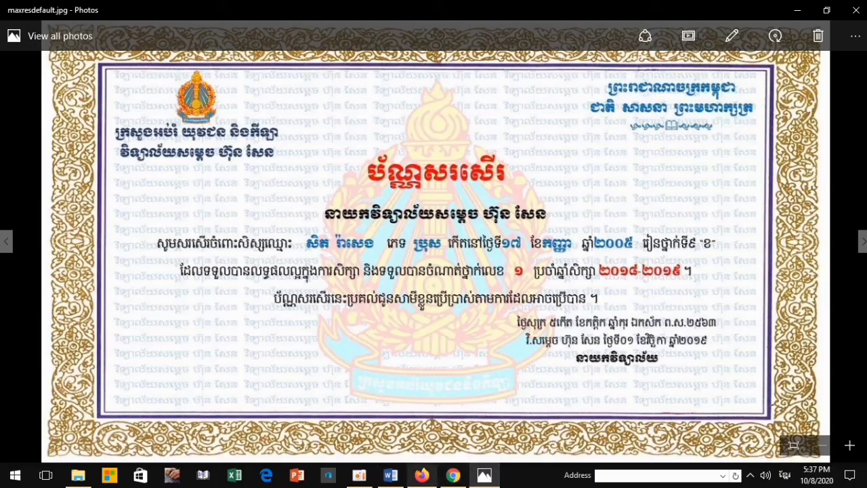
click(390, 474)
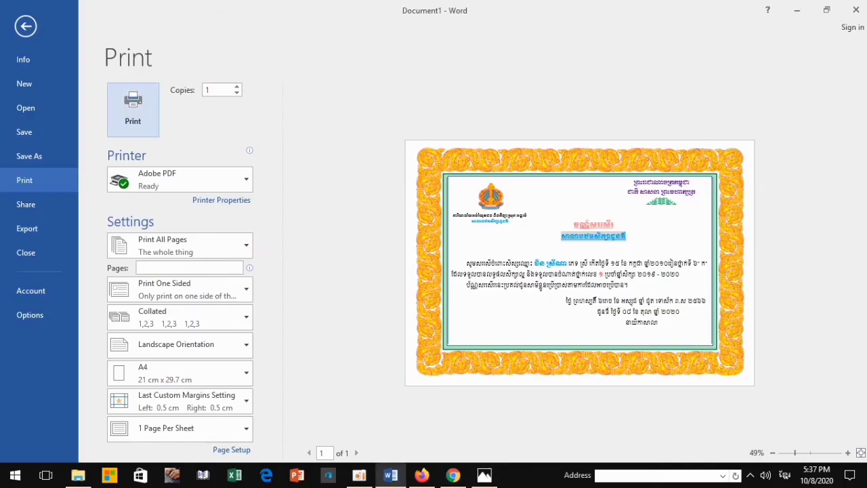
click(26, 25)
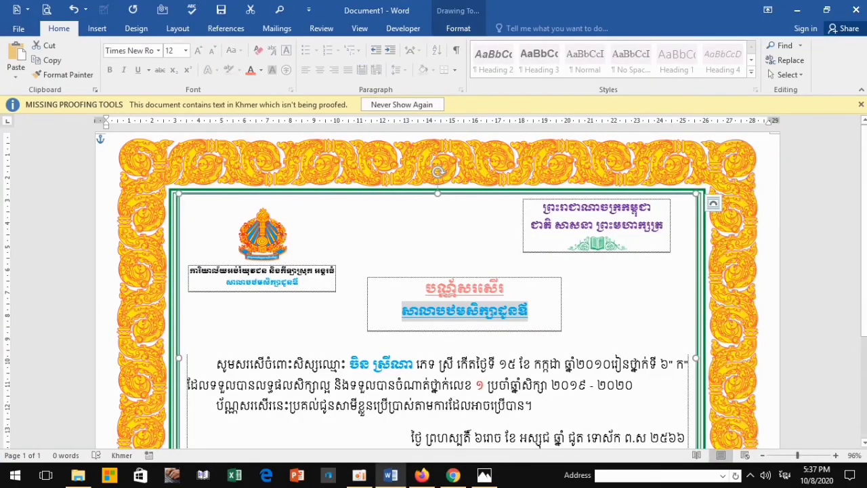
- Colour the school year ២០១៩ - ២០២០ red and the word ស្រី blue
drag(633, 384, 551, 385)
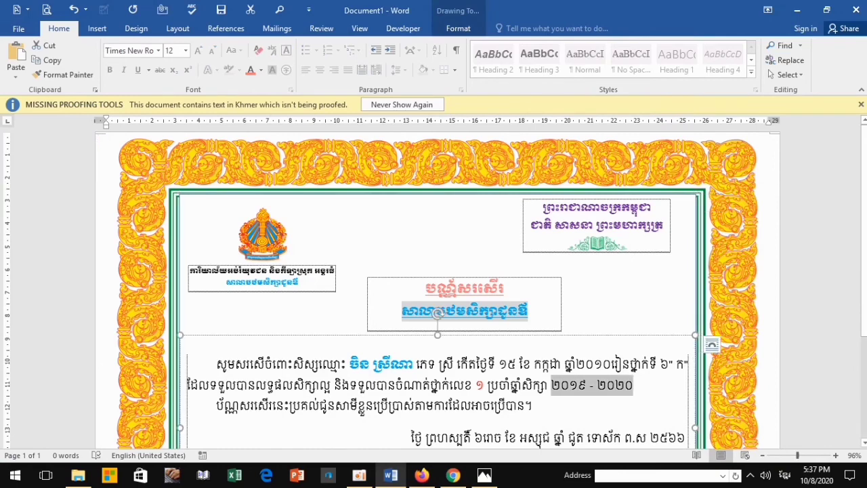
click(250, 70)
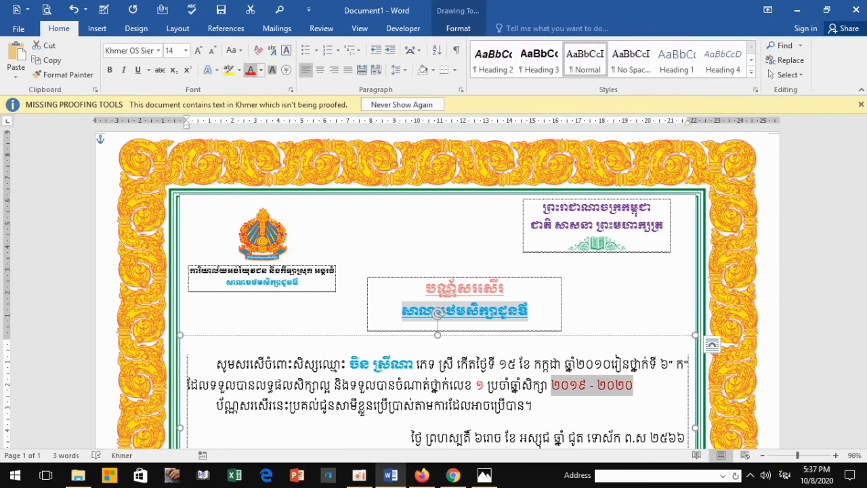
drag(454, 364, 439, 365)
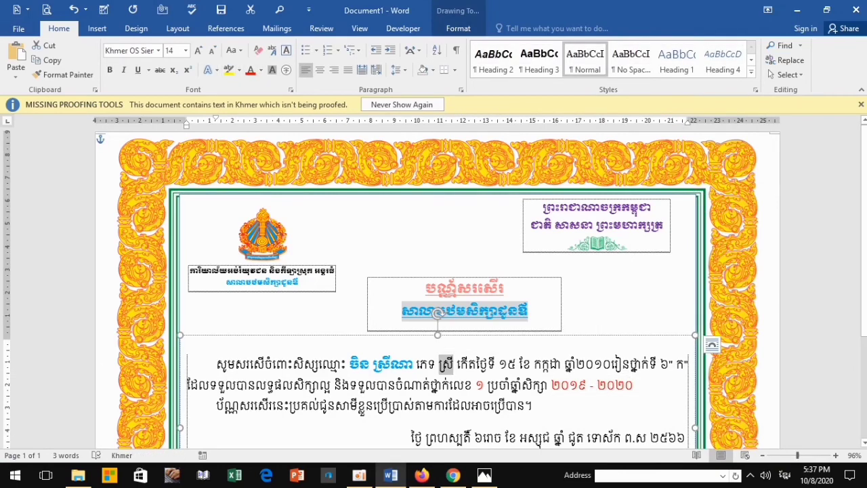
click(261, 70)
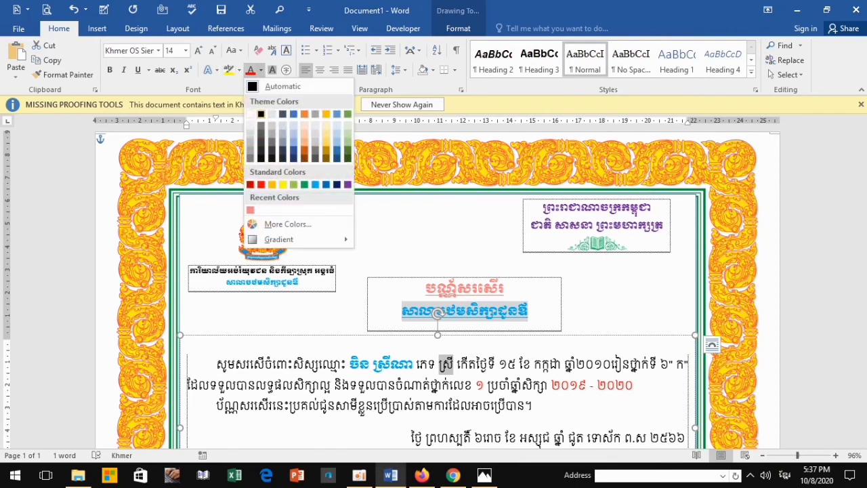
click(438, 331)
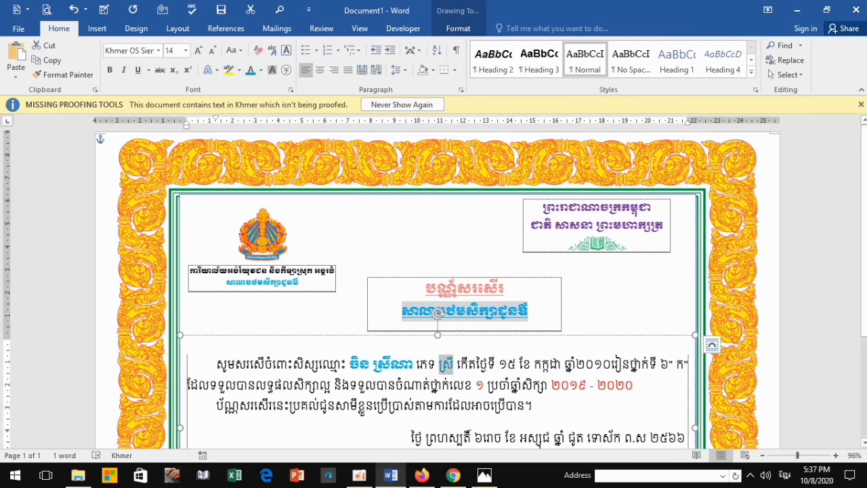
- Colour the month កក្កដា and the year ២០១០ blue
drag(518, 364, 497, 364)
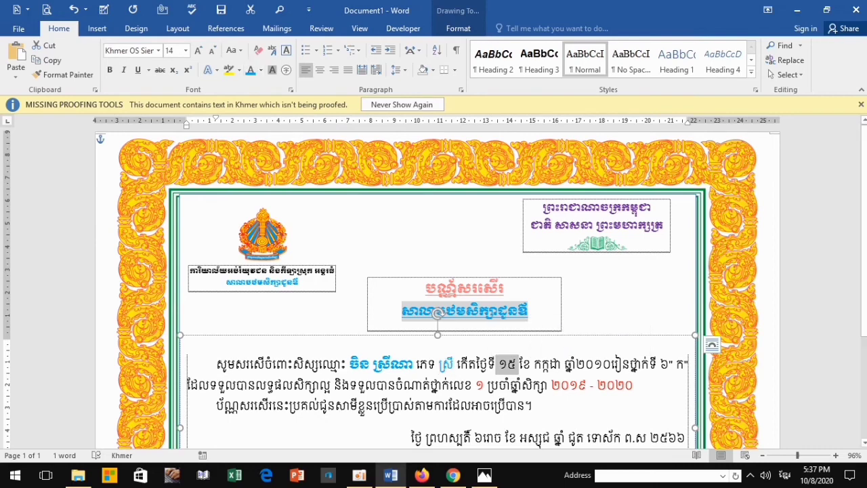
drag(565, 365, 534, 364)
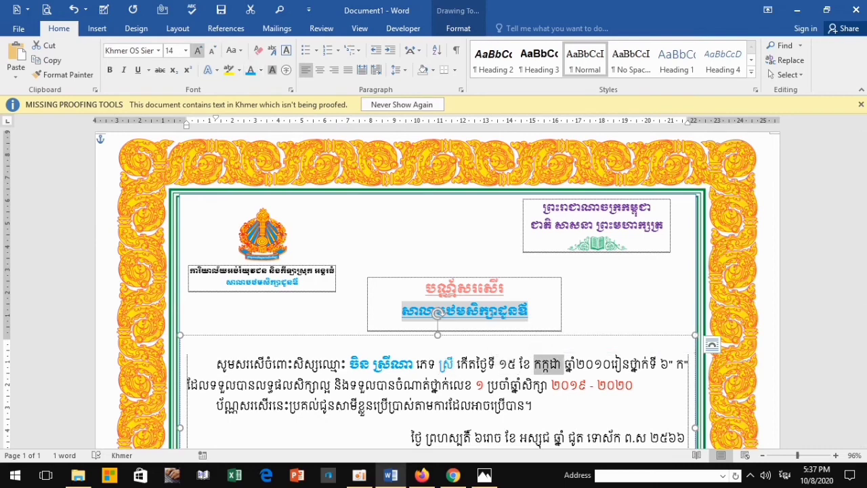
click(250, 70)
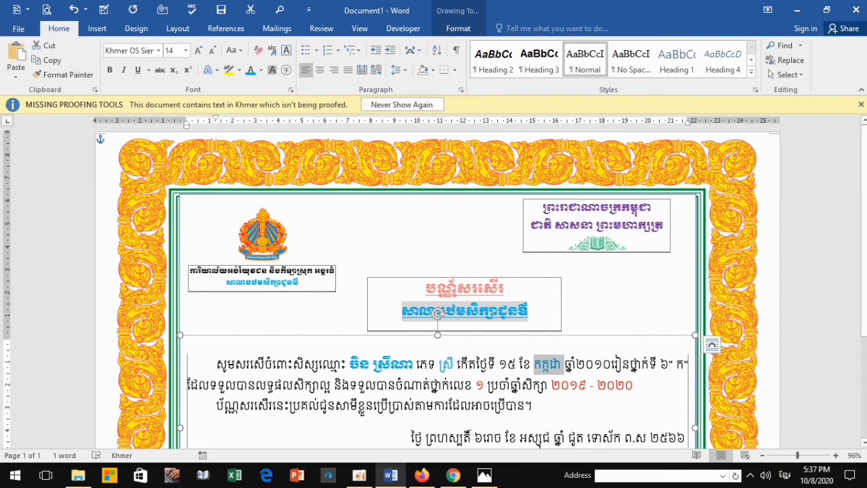
drag(611, 364, 576, 364)
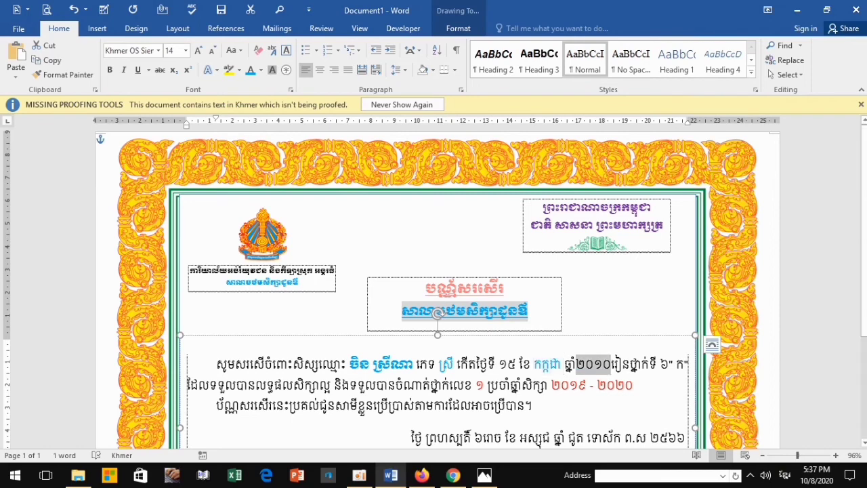
click(250, 71)
- Delete the extra space after the year ២០១០ and review the page
drag(649, 364, 690, 364)
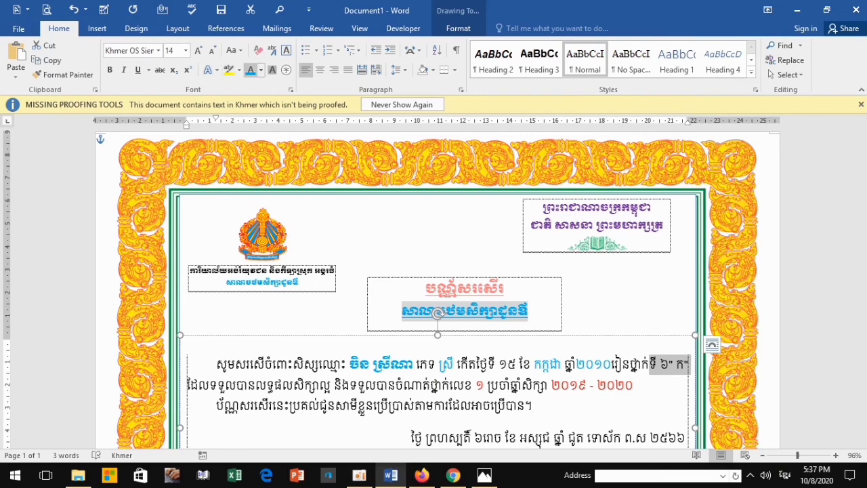
click(533, 406)
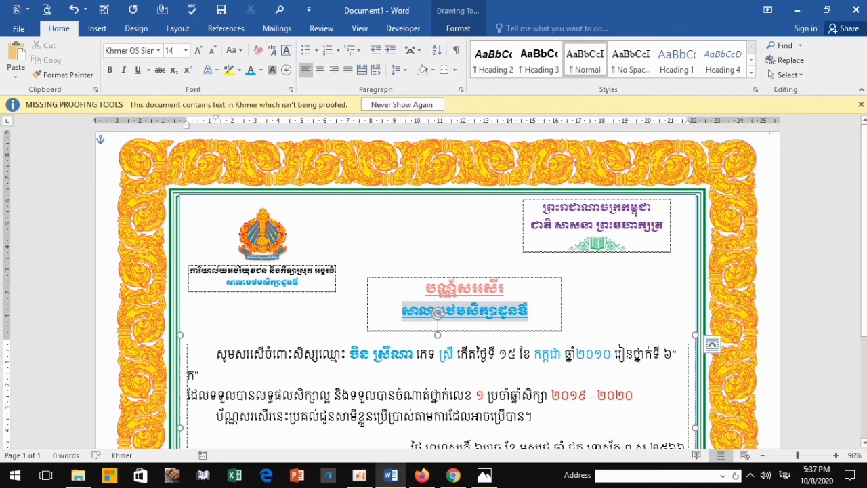
key(BackSpace)
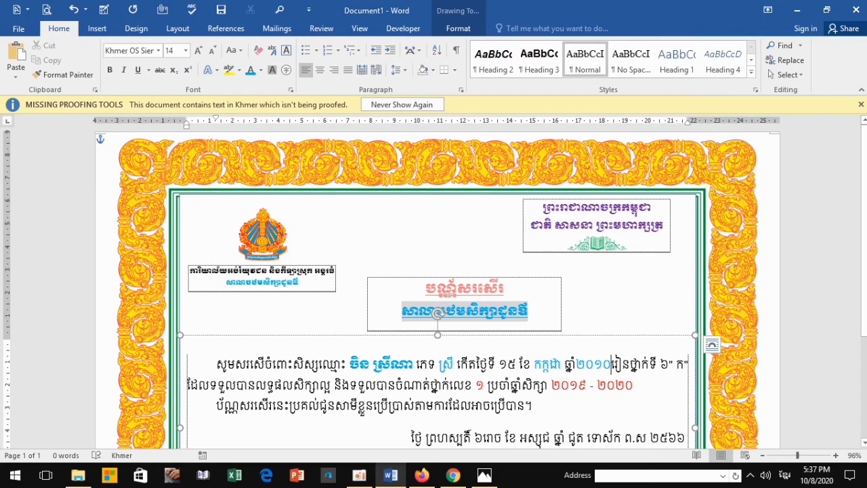
scroll(437, 289, down, 1)
scroll(437, 289, down, 2)
scroll(437, 289, down, 1)
scroll(438, 290, up, 1)
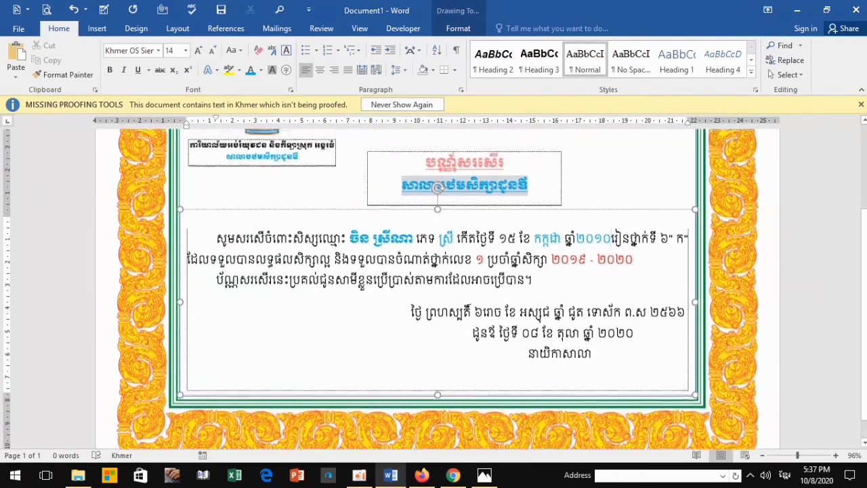
scroll(438, 290, down, 1)
scroll(437, 289, up, 2)
scroll(438, 290, up, 2)
scroll(437, 289, up, 1)
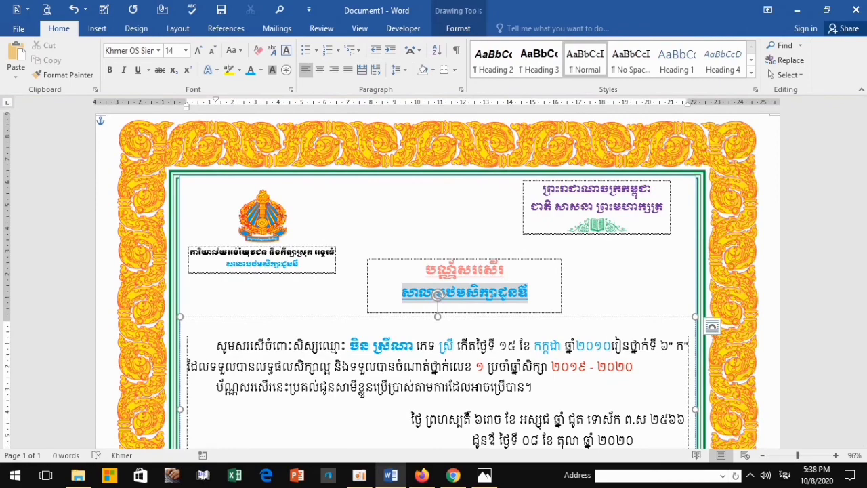
- Close the document, saving the changes as the PDF Microsoft Office 2012.pdf
click(856, 9)
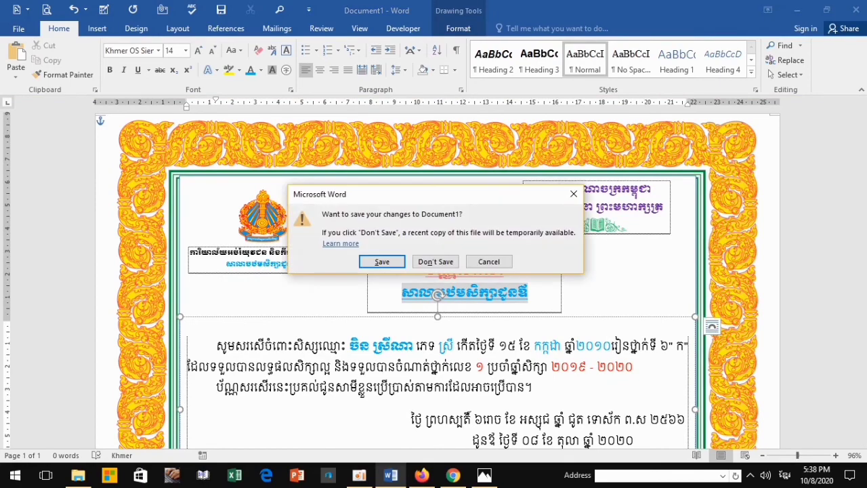
key(Return)
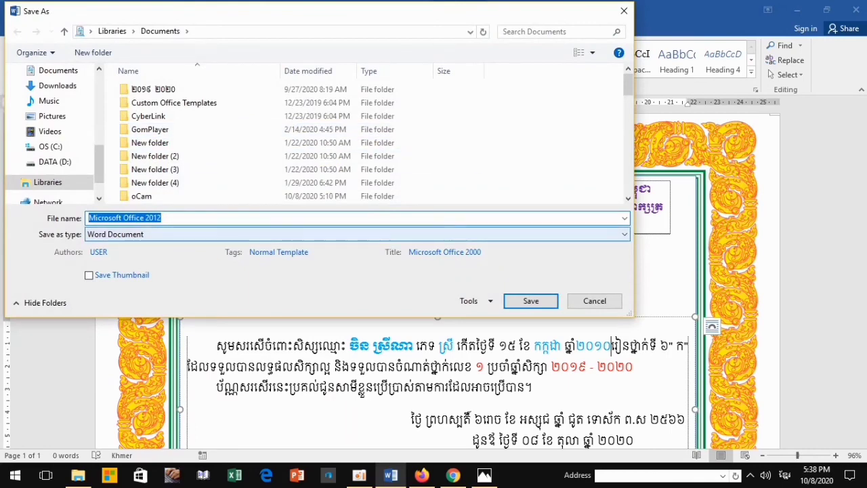
click(339, 234)
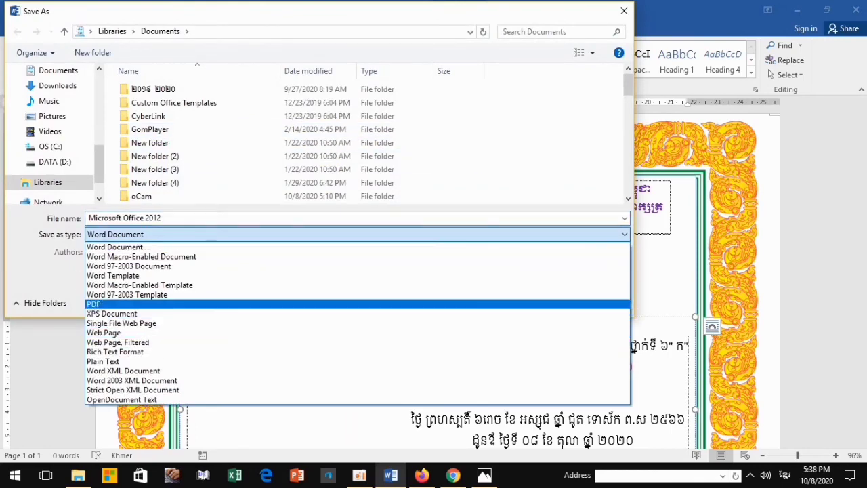
click(135, 304)
key(Return)
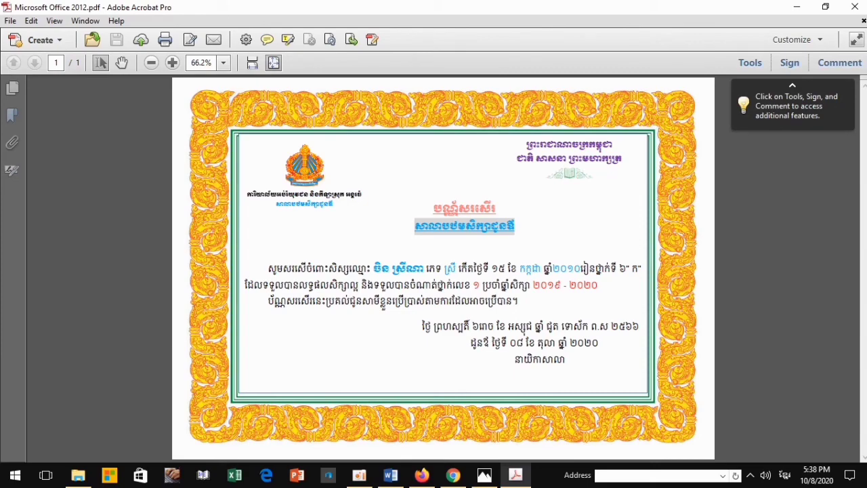
- Cancel Acrobat's print options without printing and close the PDF
key(ctrl+p)
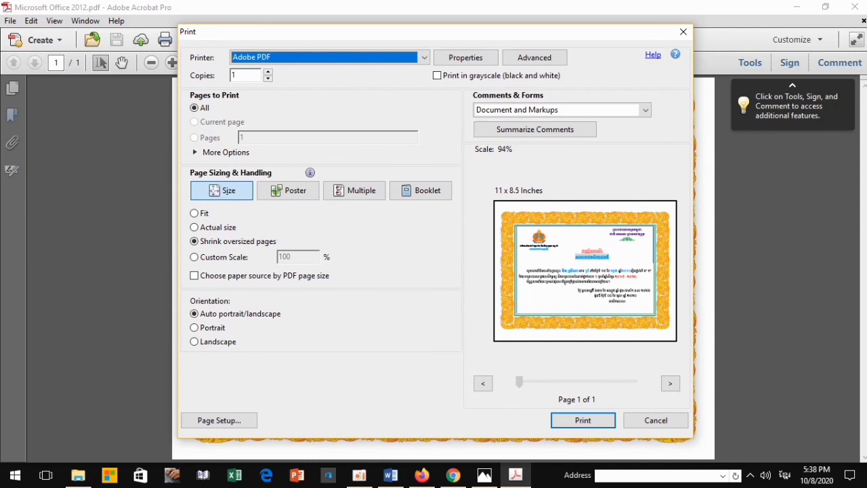
click(683, 32)
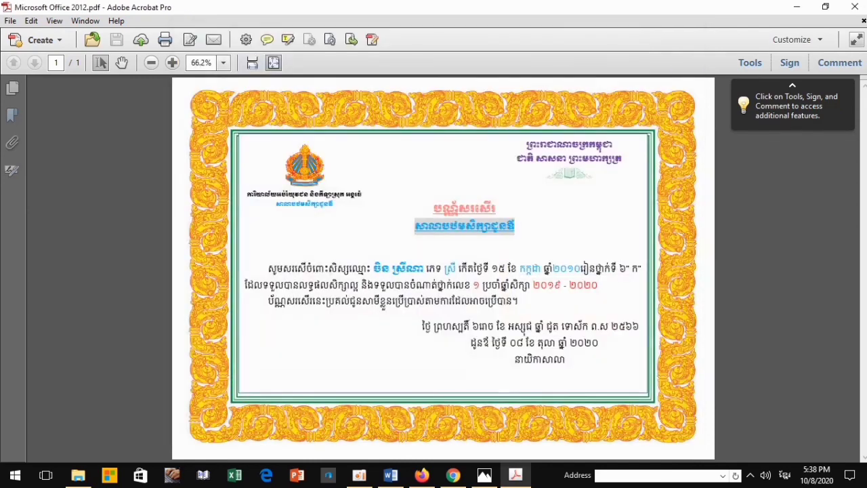
click(855, 6)
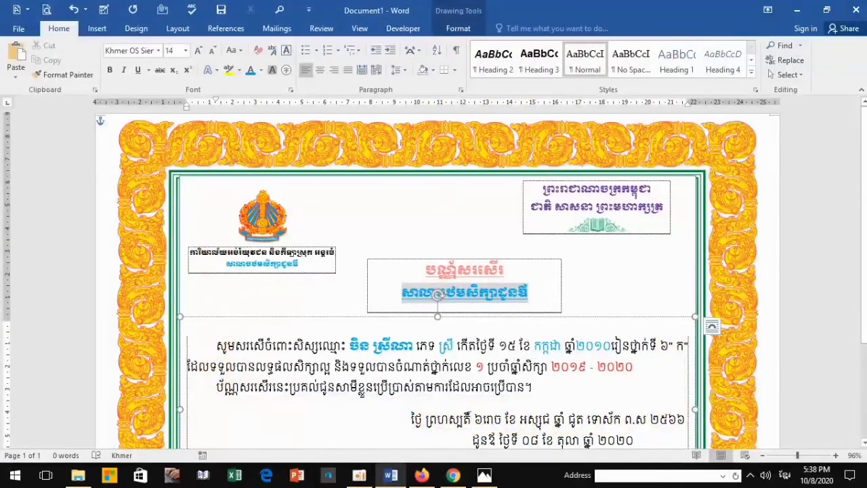
- Replace the student's name with the new student's full name
double_click(402, 346)
drag(411, 346, 351, 346)
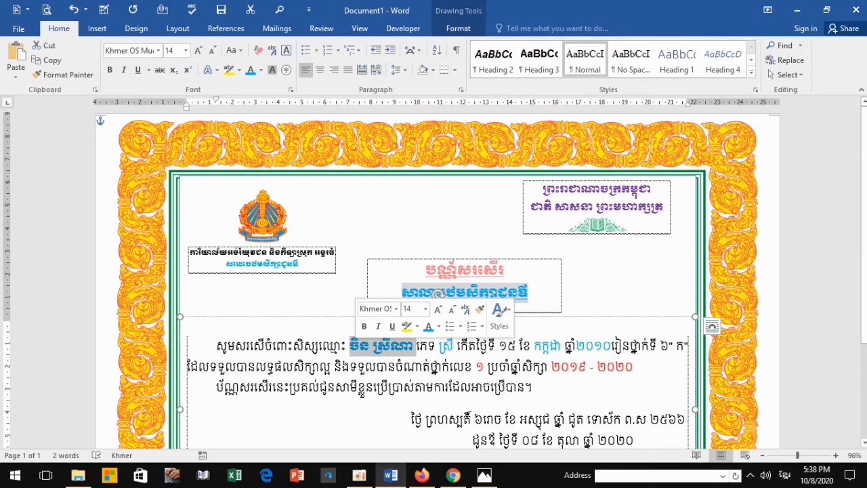
text(ដា)
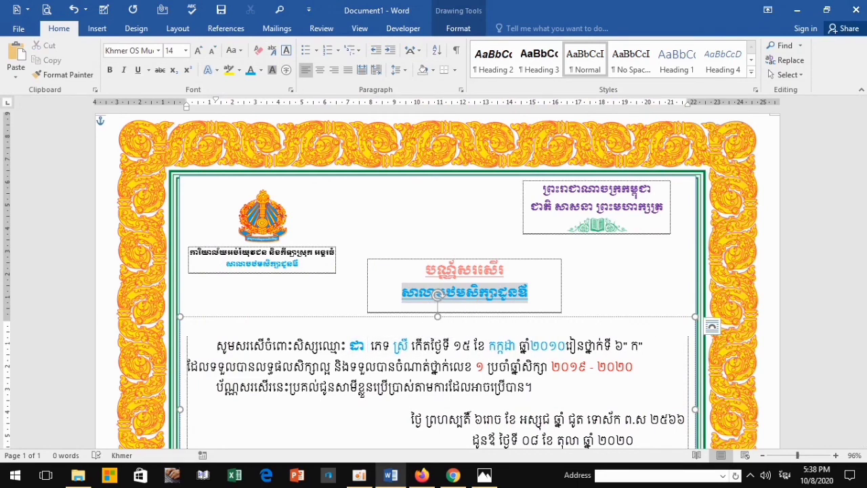
text( សុ)
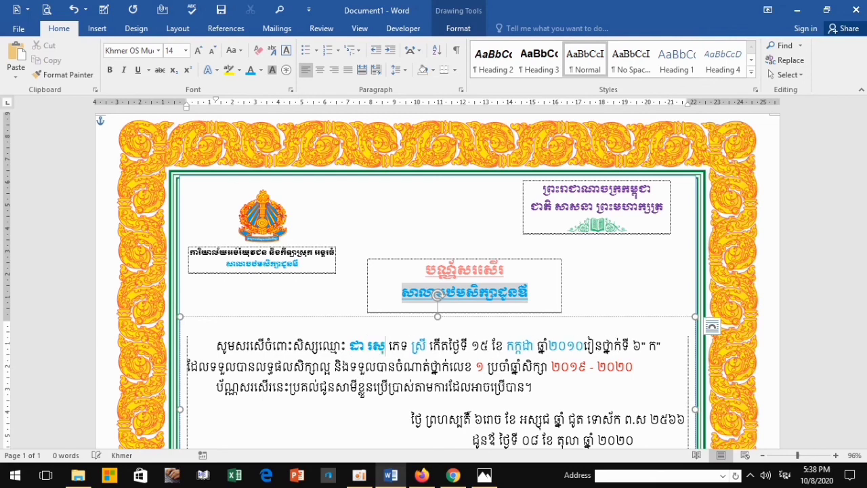
text(ី)
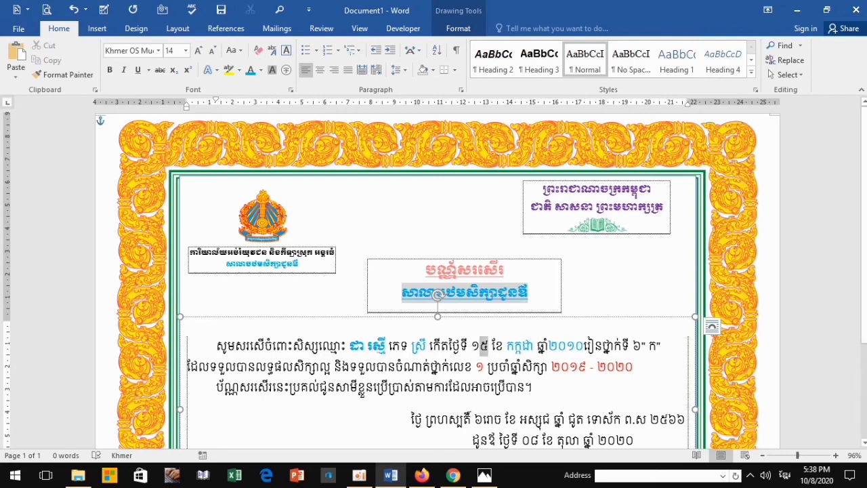
- Change the birth day from ១៥ to ១៦ and the month to មករា
drag(489, 346, 471, 347)
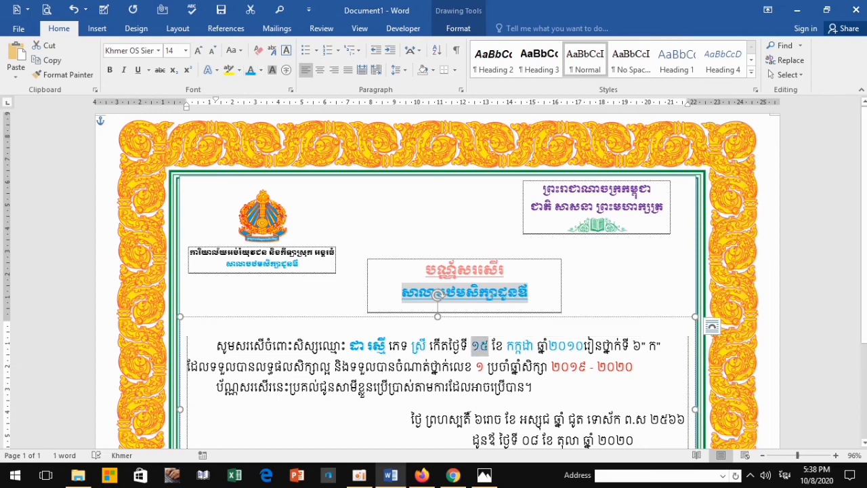
drag(488, 346, 479, 346)
text(៦)
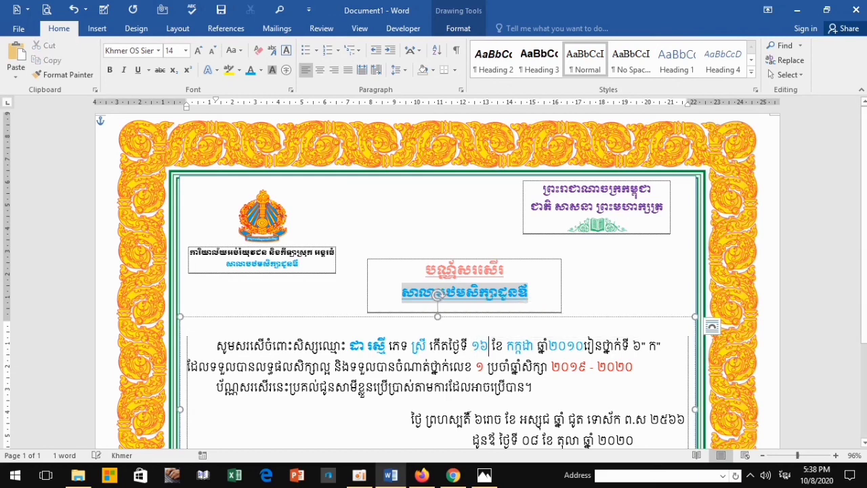
drag(536, 346, 507, 347)
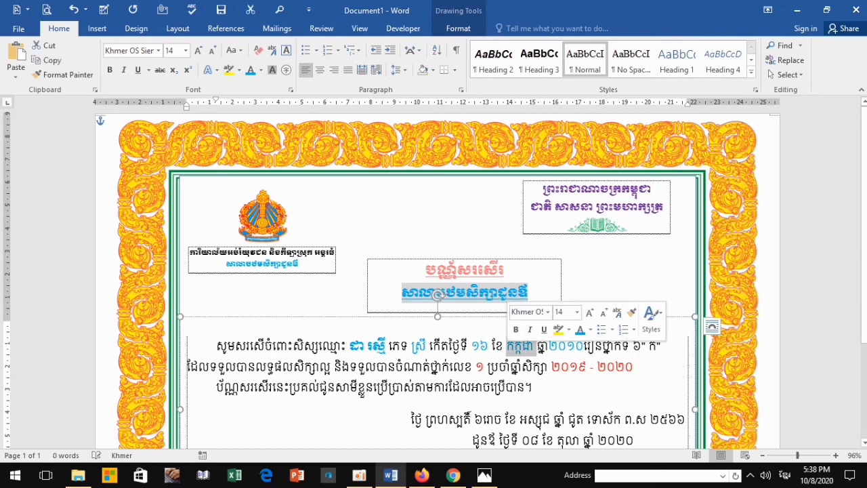
text(ម)
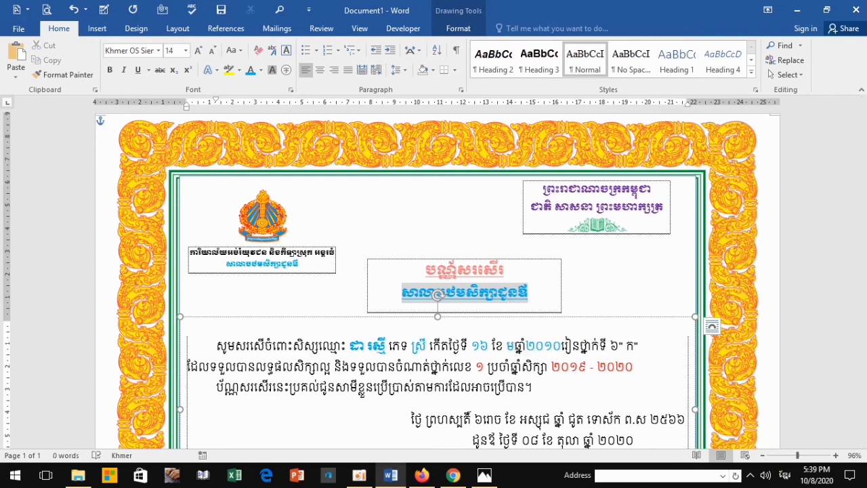
text(ករា)
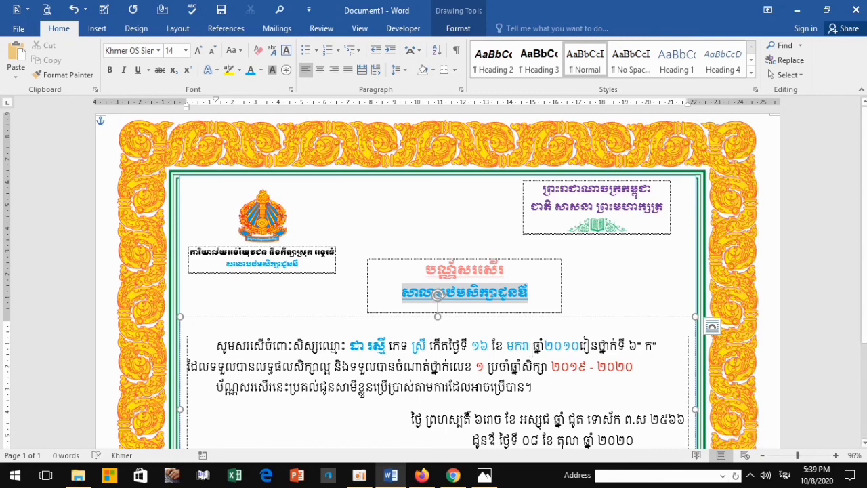
click(580, 346)
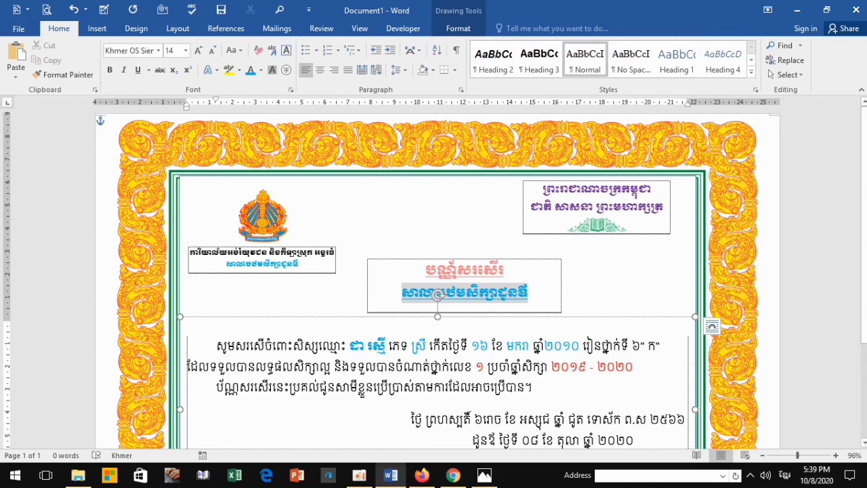
scroll(437, 279, down, 3)
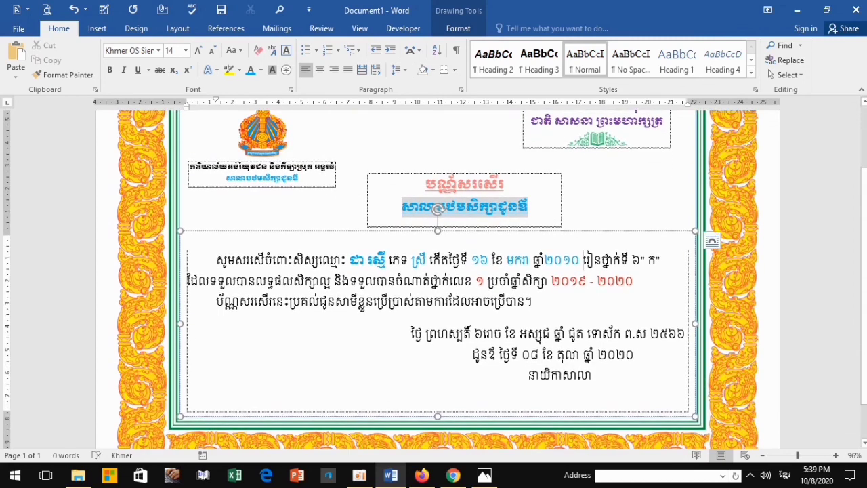